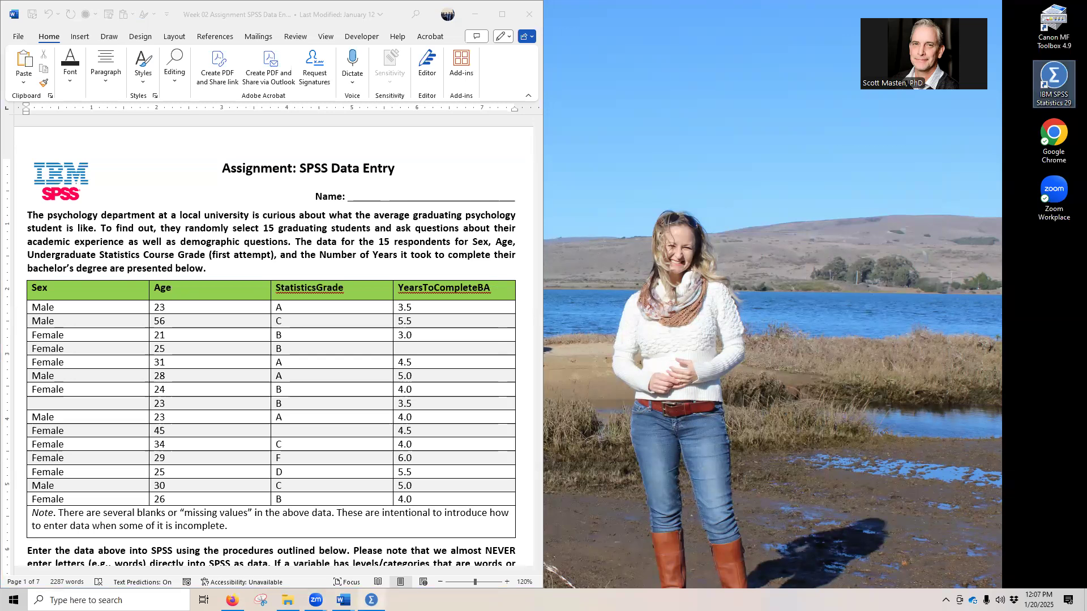
# Step: Bring up the SPSS Statistics Data Editor beside the assignment document
pyautogui.click(371, 600)
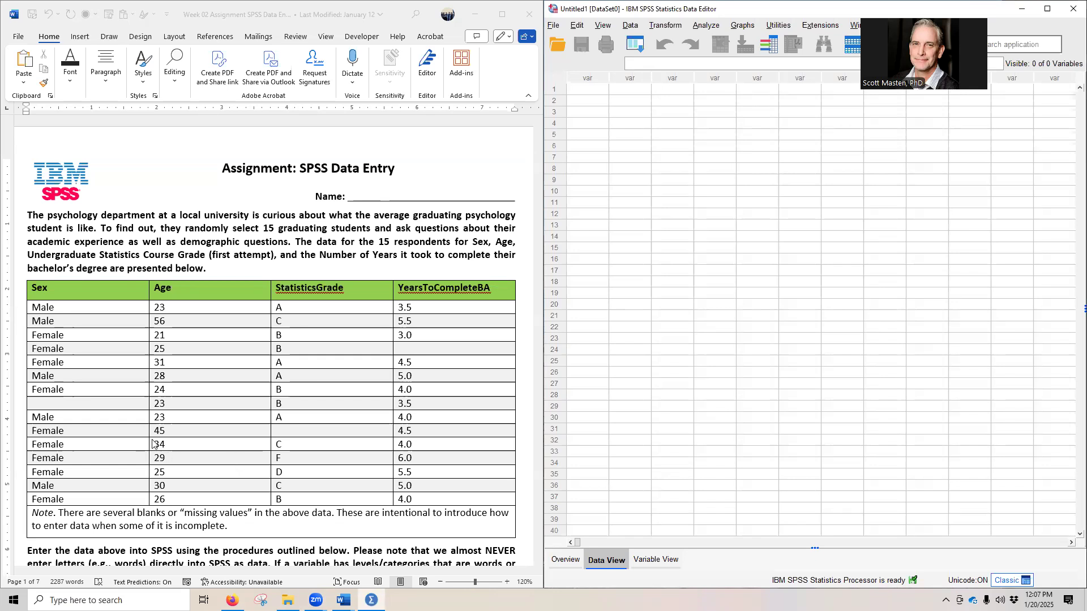
# Step: Read the assignment's student data table, numeric coding scheme and instructions for opening a blank data file and defining variables
pyautogui.scroll(-1, 226, 408)
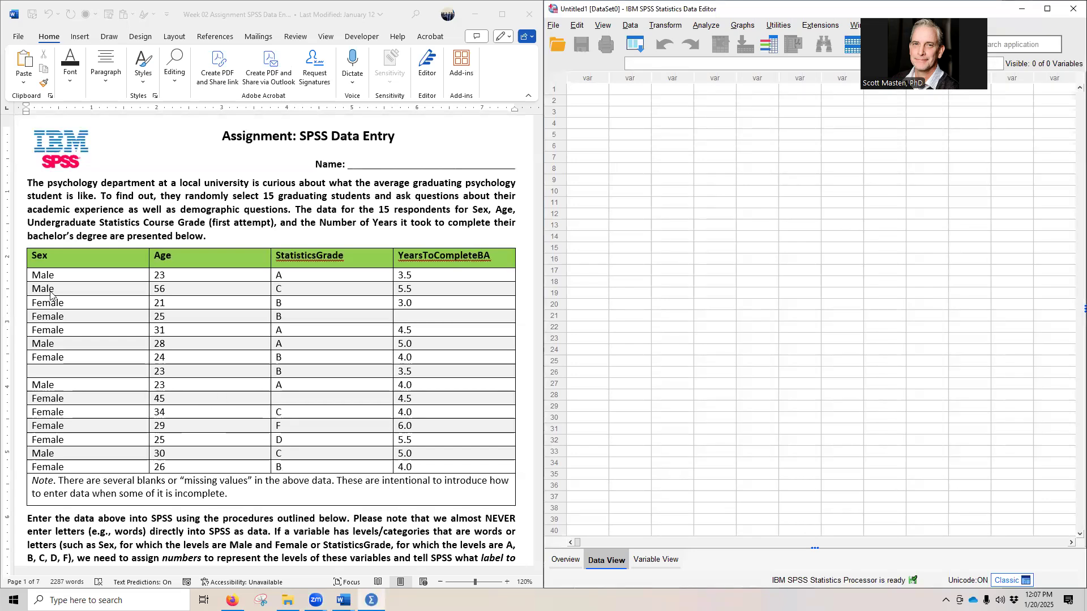
pyautogui.scroll(-2, 50, 293)
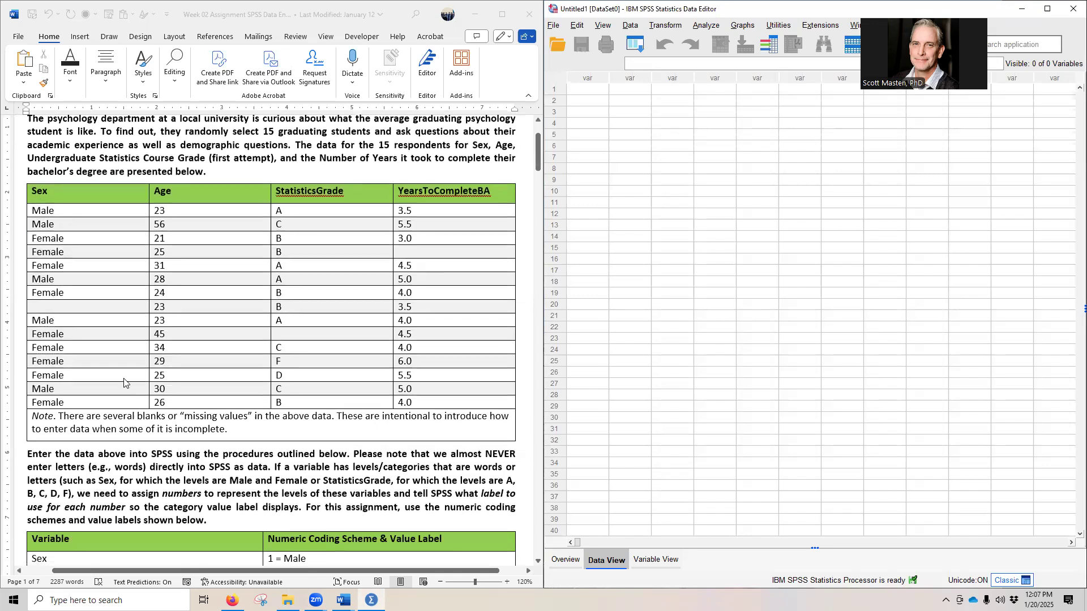
pyautogui.scroll(-5, 121, 383)
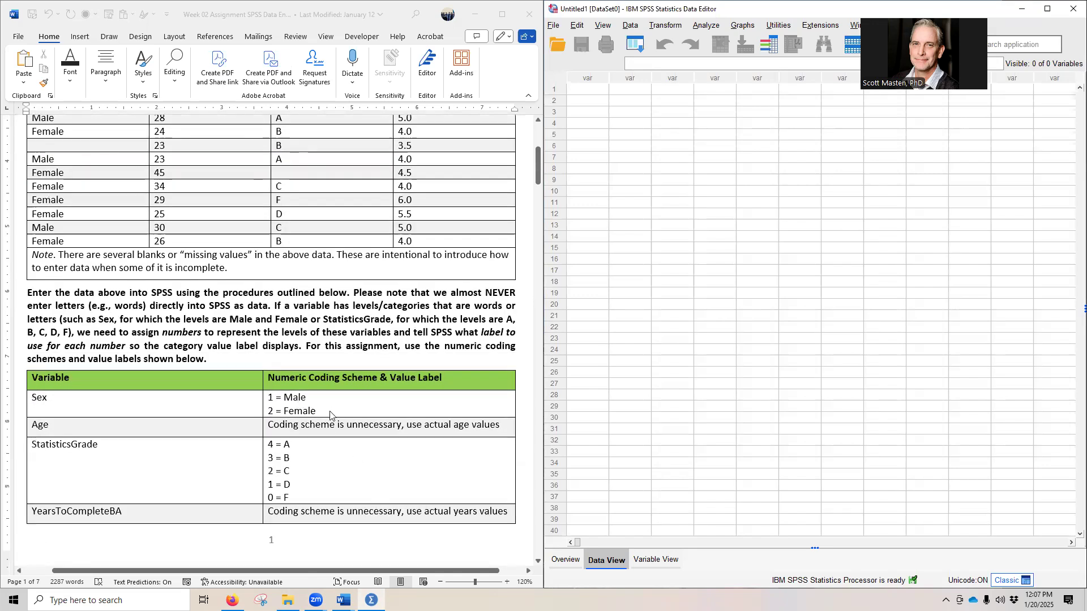
pyautogui.scroll(2, 148, 433)
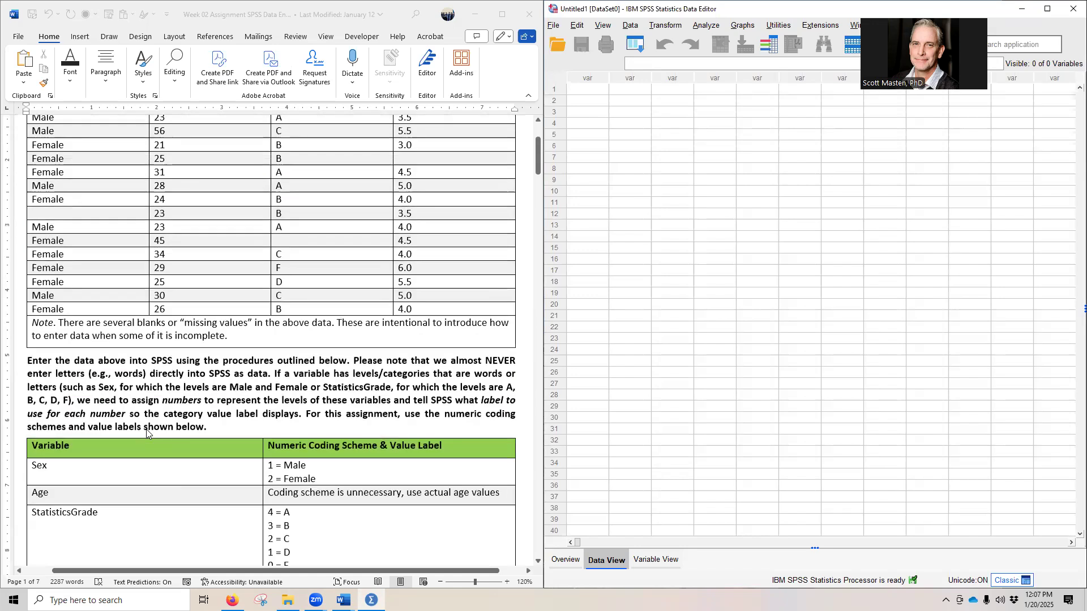
pyautogui.scroll(4, 148, 436)
pyautogui.scroll(2, 157, 463)
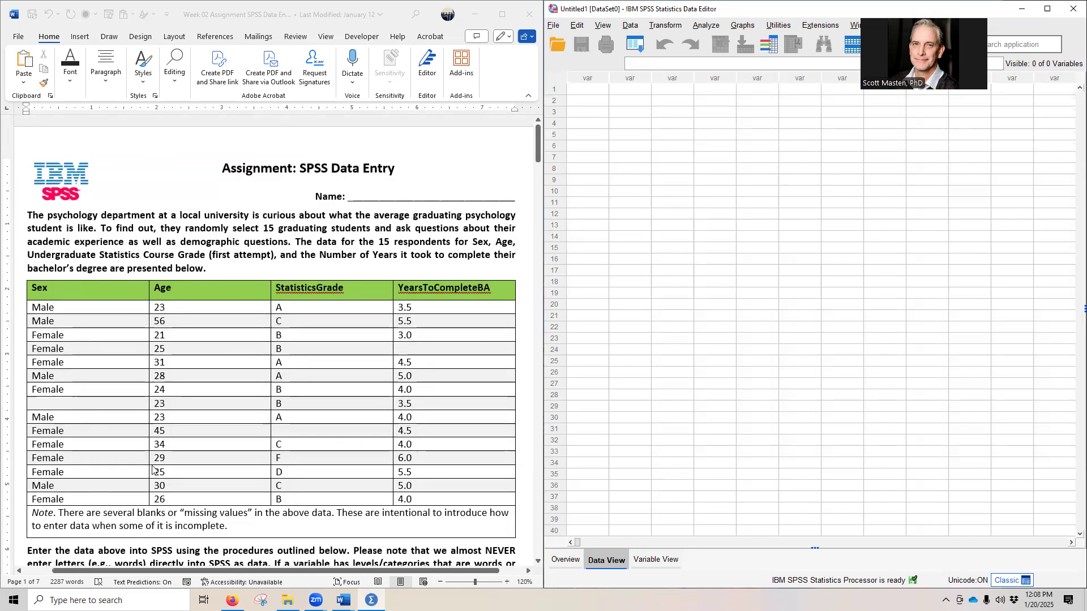
pyautogui.scroll(-2, 153, 469)
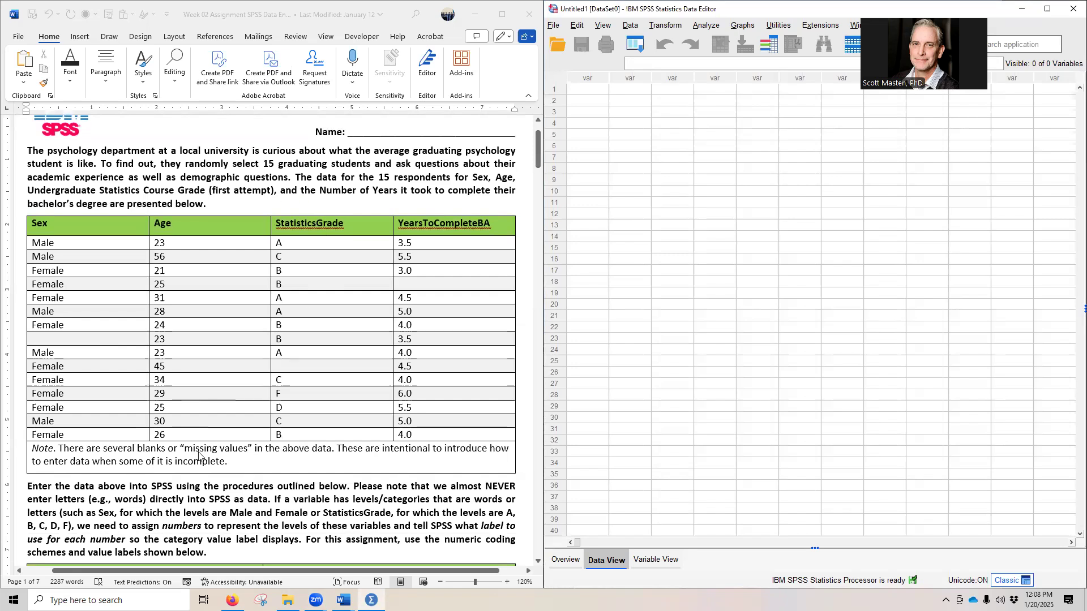
pyautogui.scroll(-6, 313, 430)
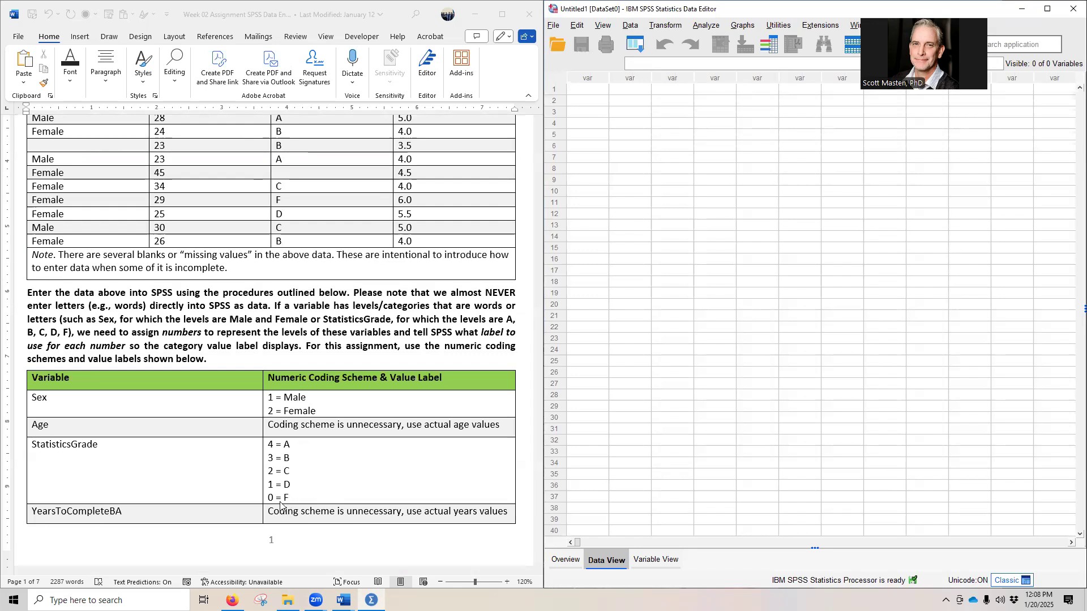
pyautogui.scroll(3, 277, 508)
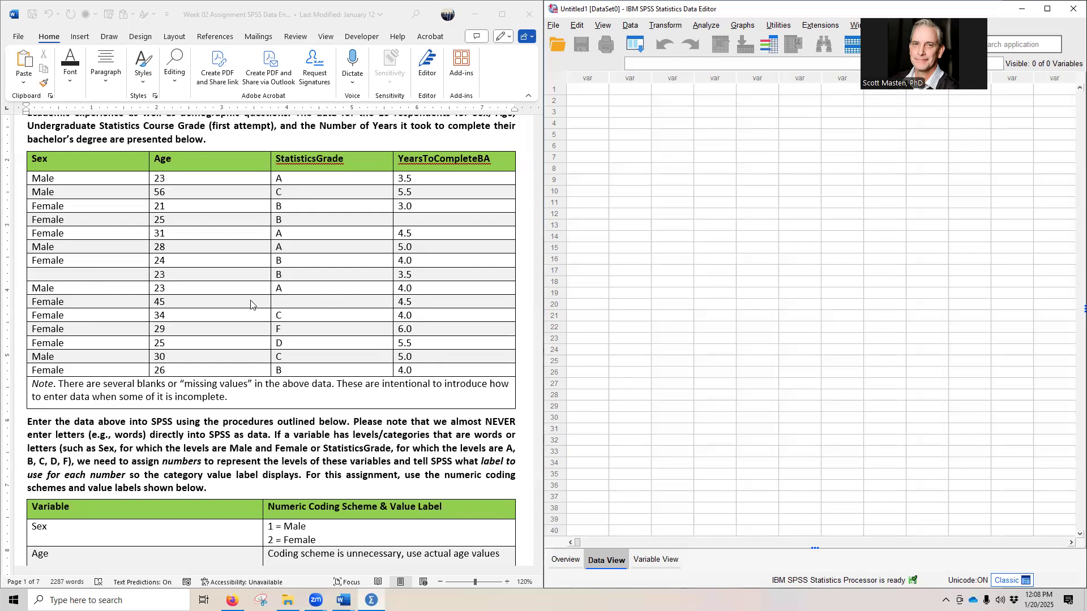
pyautogui.scroll(-6, 220, 346)
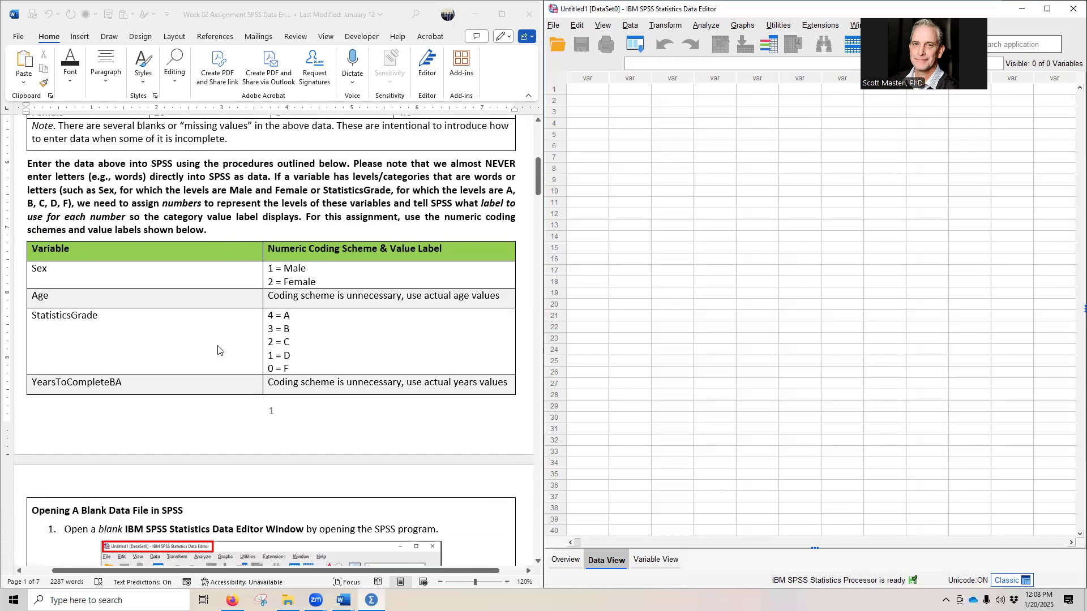
pyautogui.scroll(-1, 215, 347)
pyautogui.scroll(-4, 214, 347)
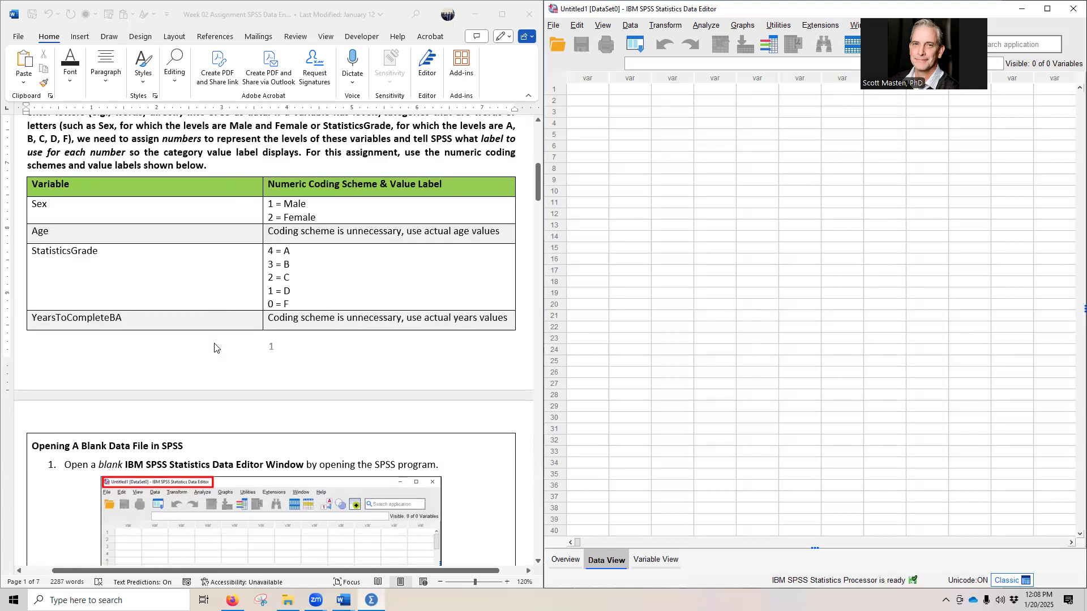
pyautogui.scroll(-5, 215, 348)
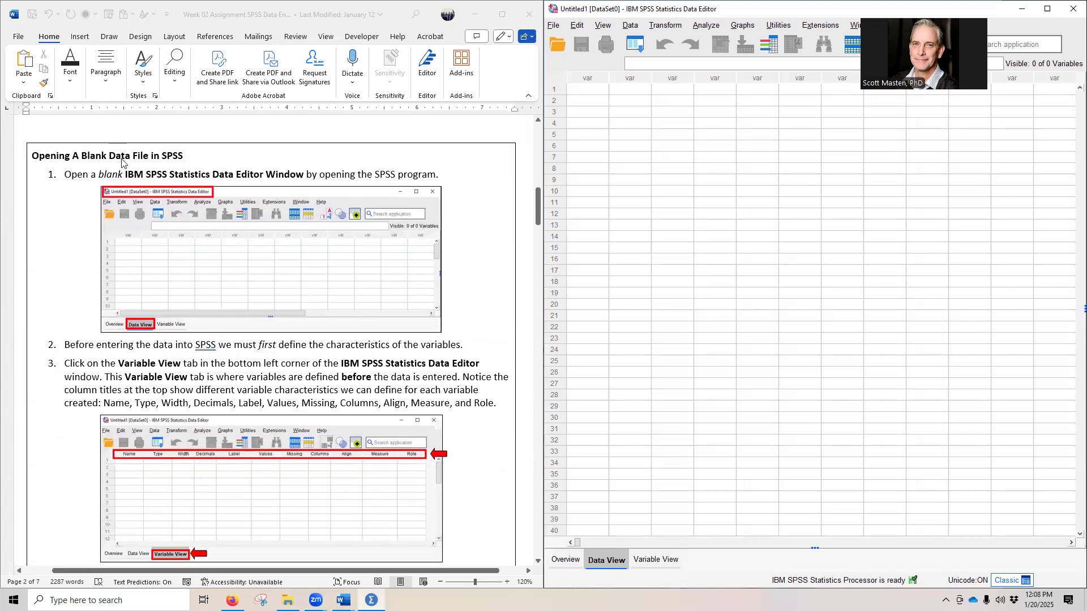
pyautogui.scroll(-3, 87, 350)
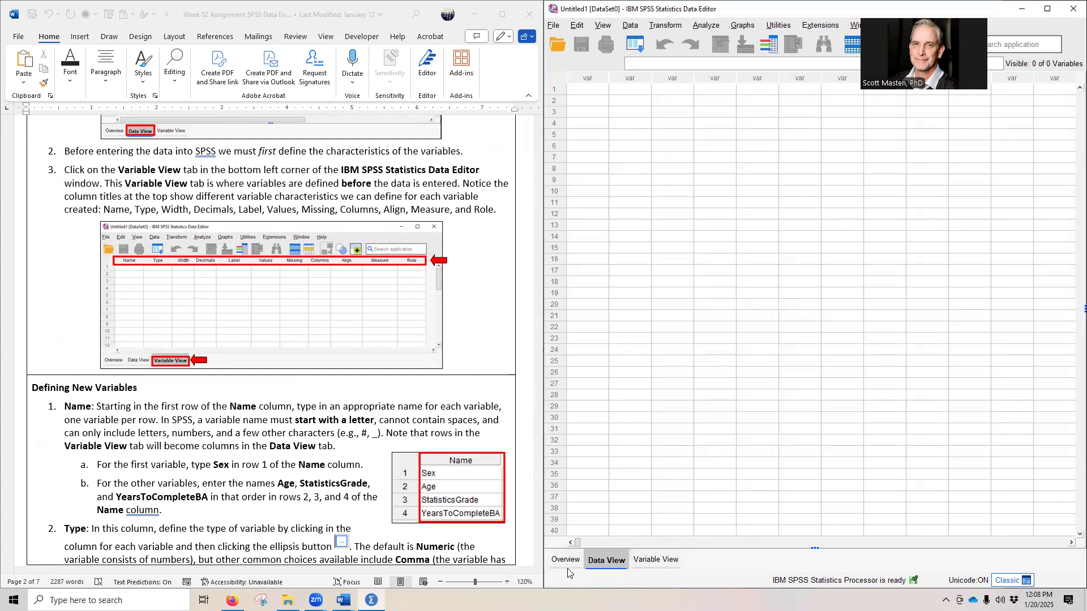
# Step: In the Data Editor's Variable View, name the first two variables Sex and Age
pyautogui.click(654, 561)
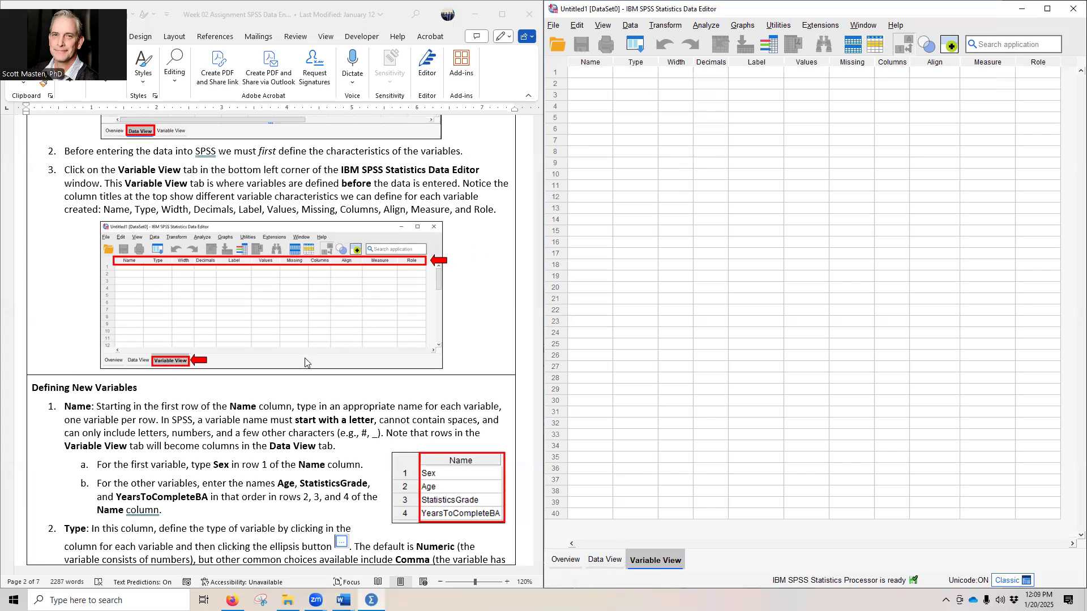
pyautogui.scroll(-1, 303, 365)
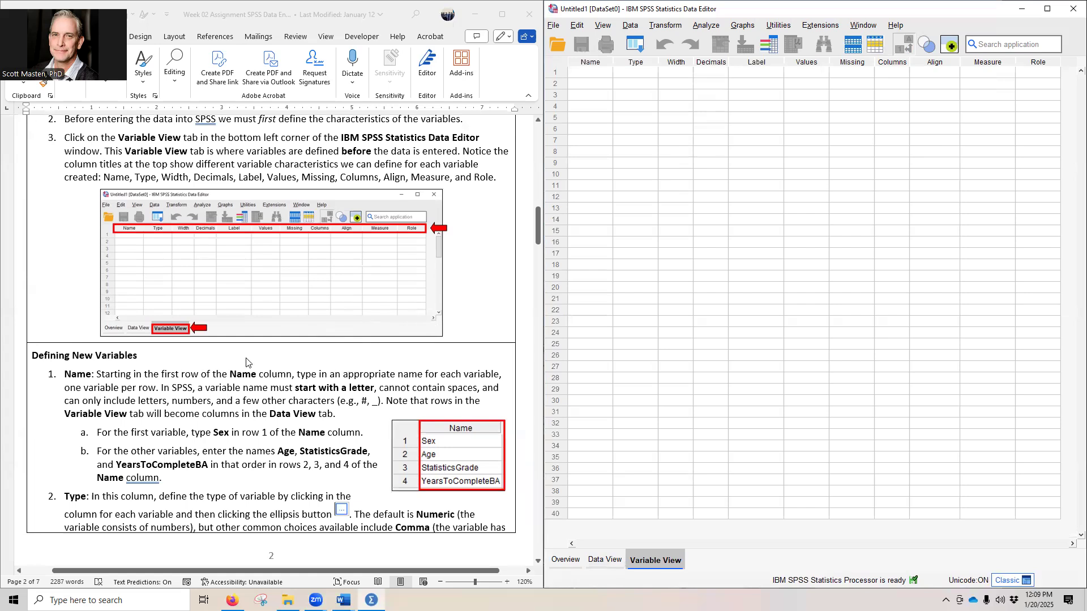
pyautogui.scroll(-5, 257, 364)
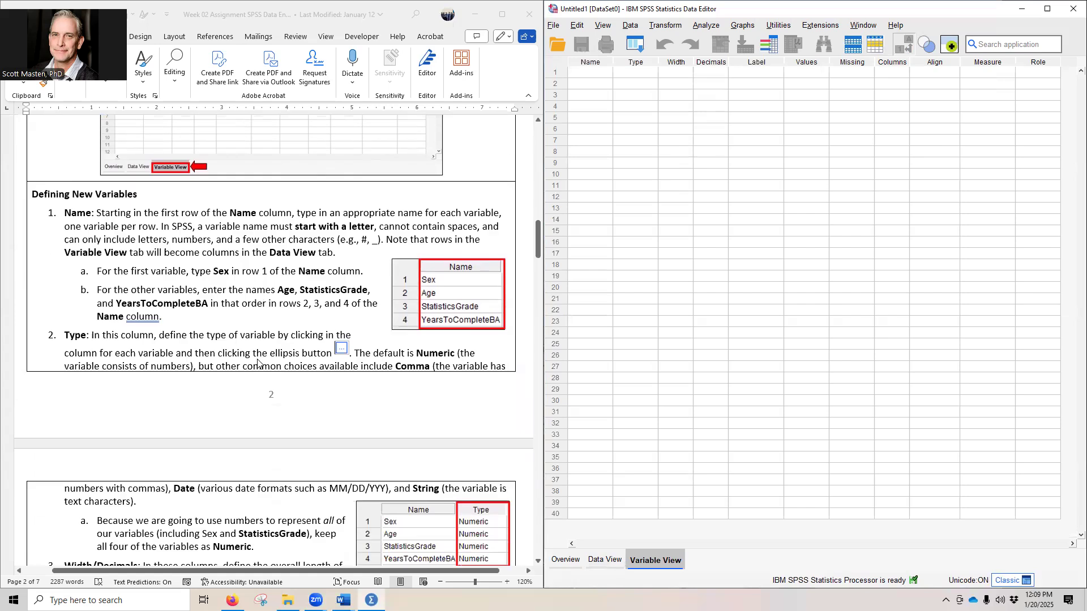
pyautogui.click(592, 76)
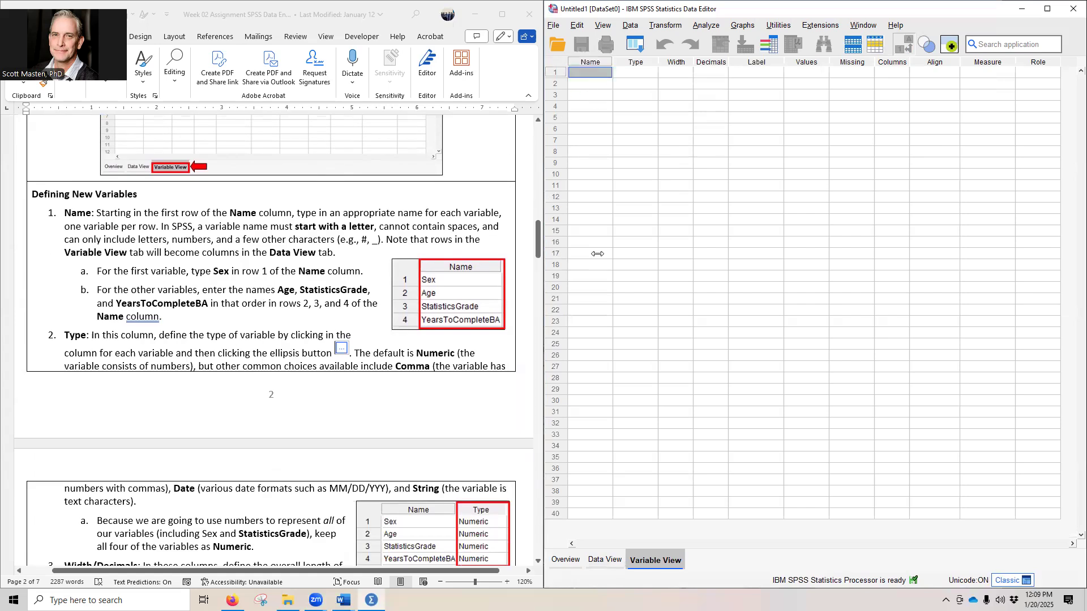
pyautogui.write('Sex')
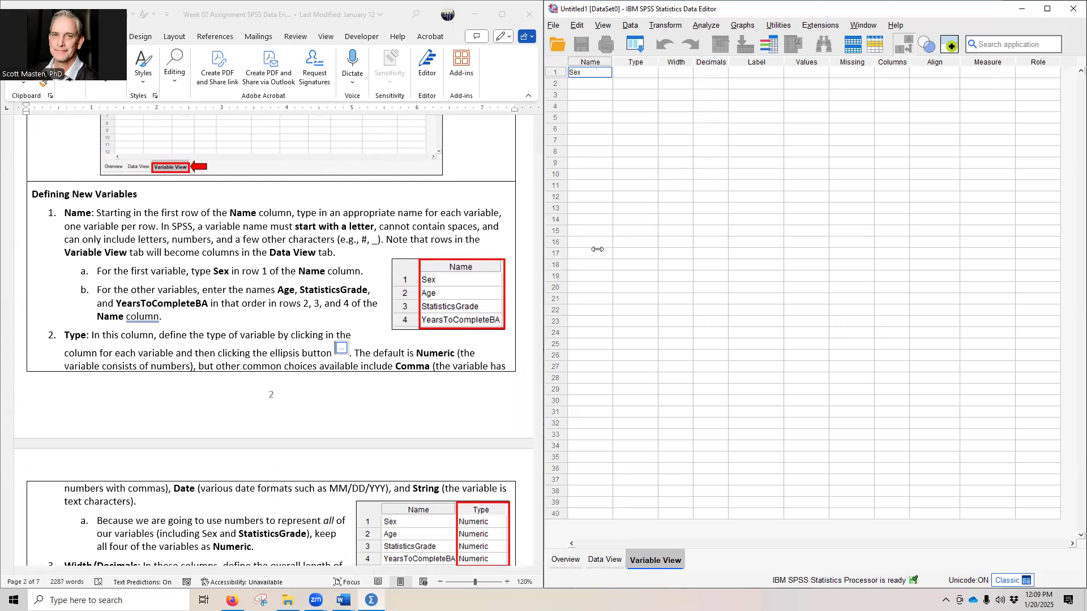
pyautogui.click(585, 84)
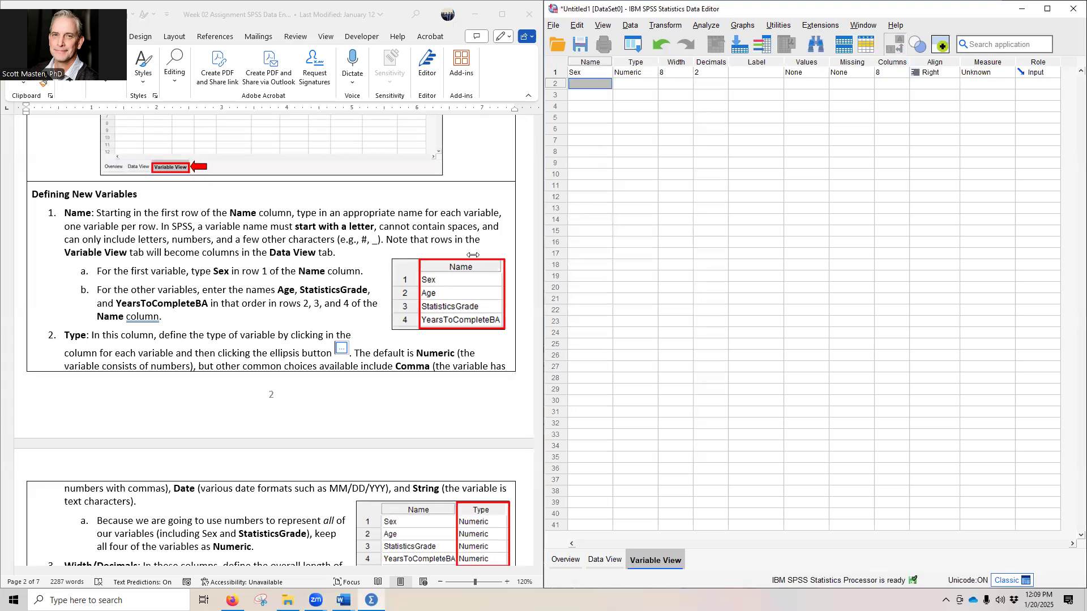
pyautogui.write('Age')
# Step: Name the third and fourth variables StatisticsGrade and YearsToCompleteBA, and widen the Name column to fit them
pyautogui.click(592, 96)
pyautogui.write('St')
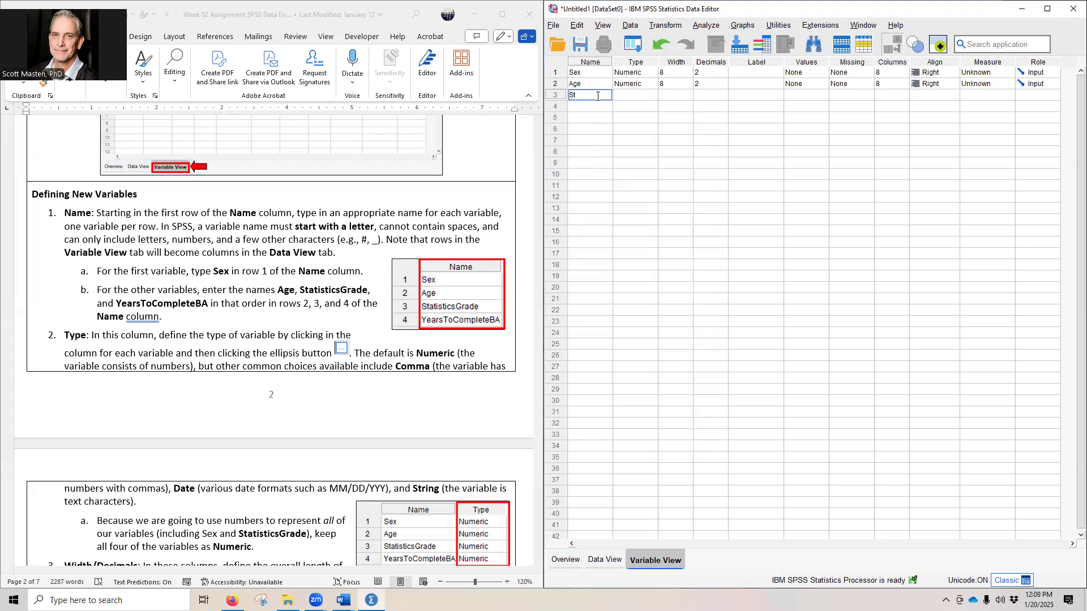
pyautogui.write('atisticsGrade')
pyautogui.press('Return')
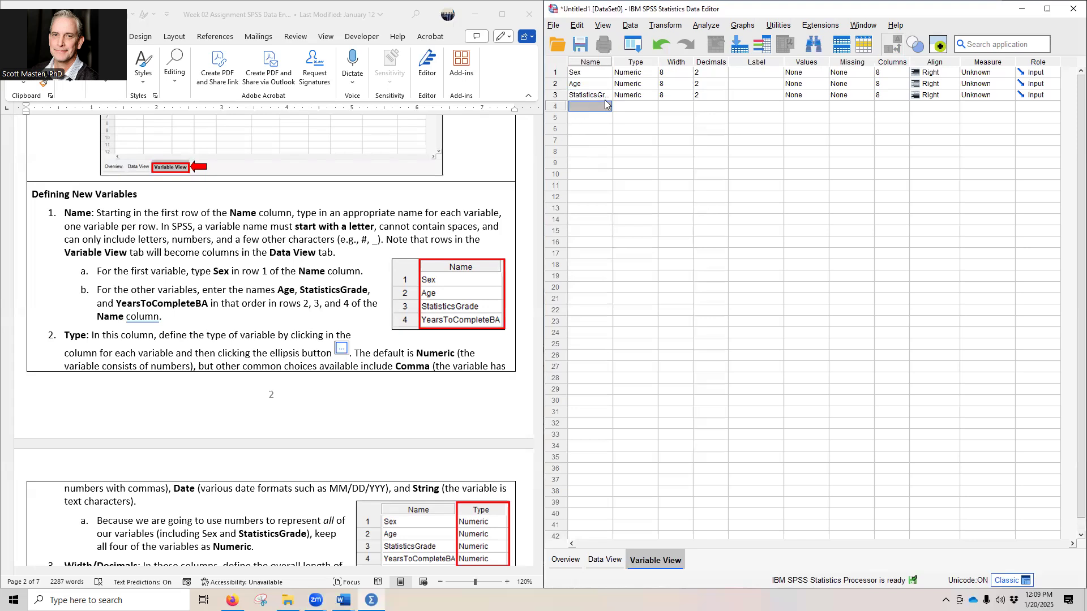
pyautogui.write('Ye')
pyautogui.write('arsToComplete')
pyautogui.write('BA')
pyautogui.press('Return')
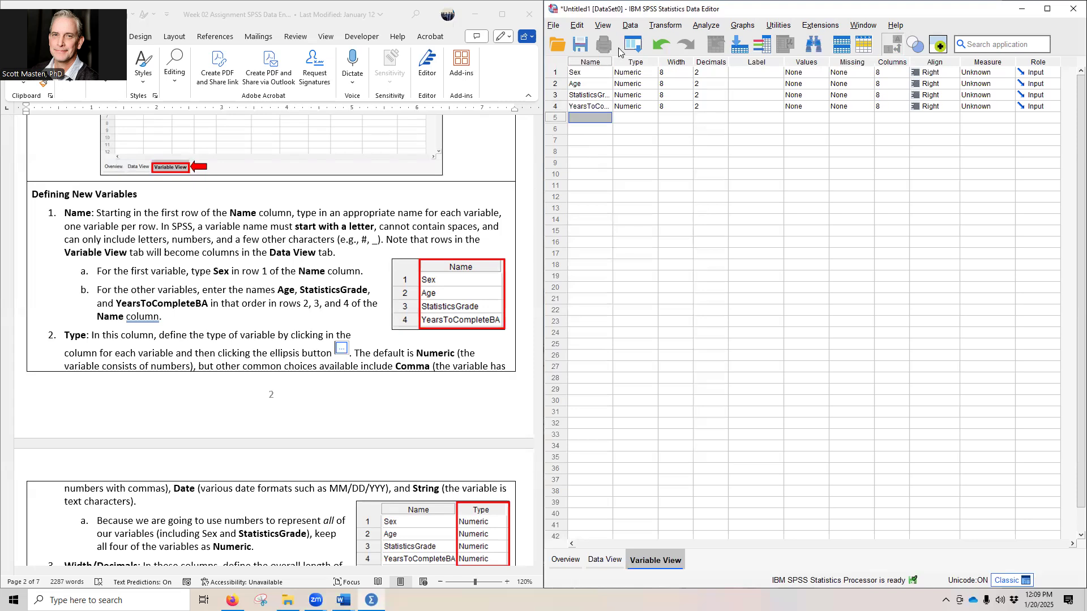
pyautogui.moveTo(612, 62); pyautogui.dragTo(653, 64)
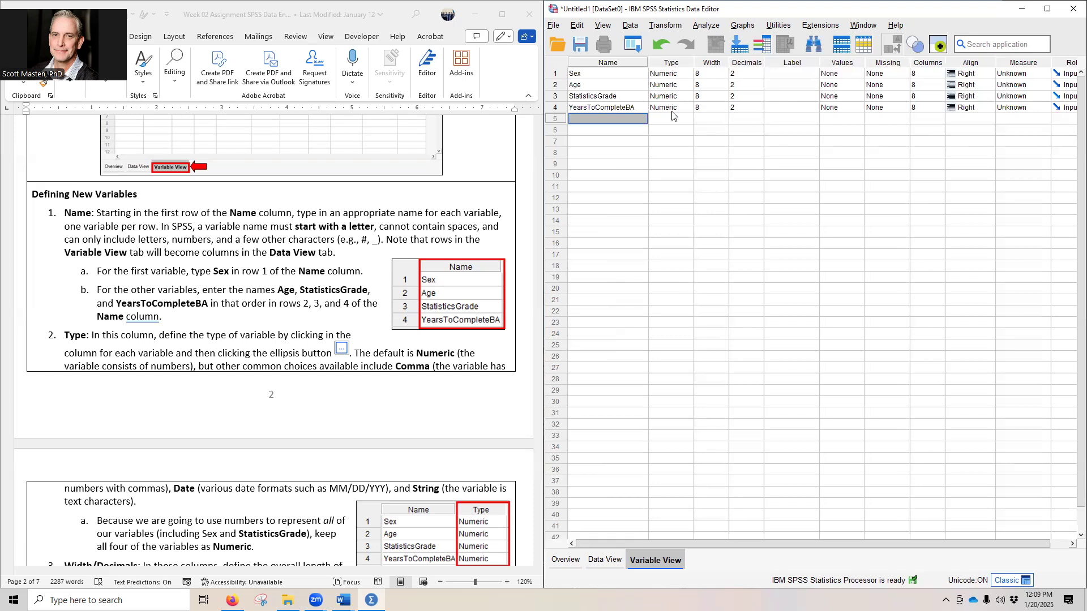
# Step: Review the assignment's Type and Width/Decimals instructions against its data table and numeric coding scheme
pyautogui.scroll(-1, 252, 279)
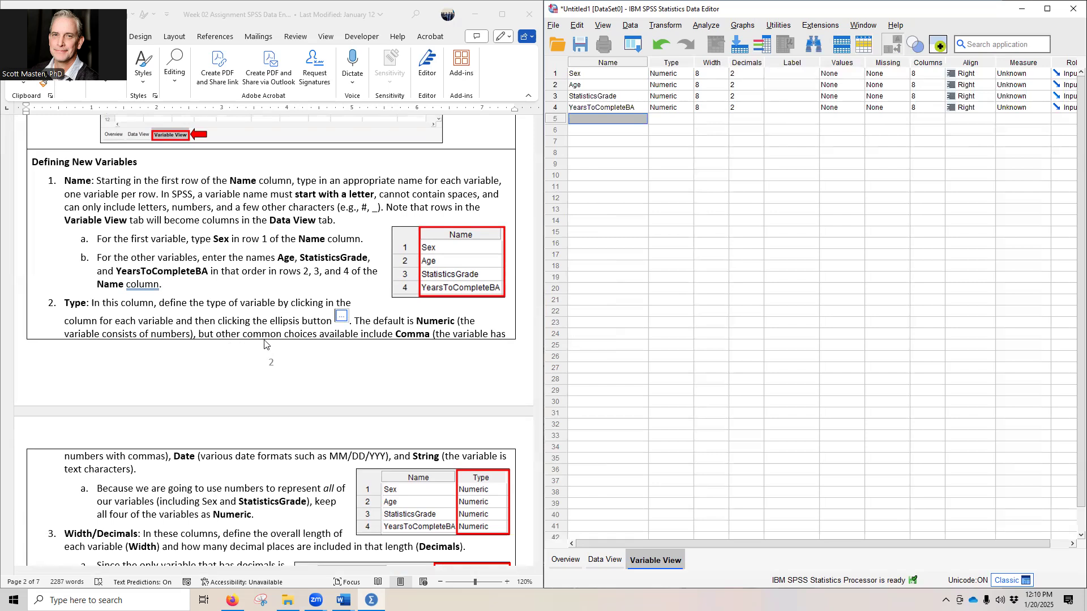
pyautogui.scroll(-5, 264, 344)
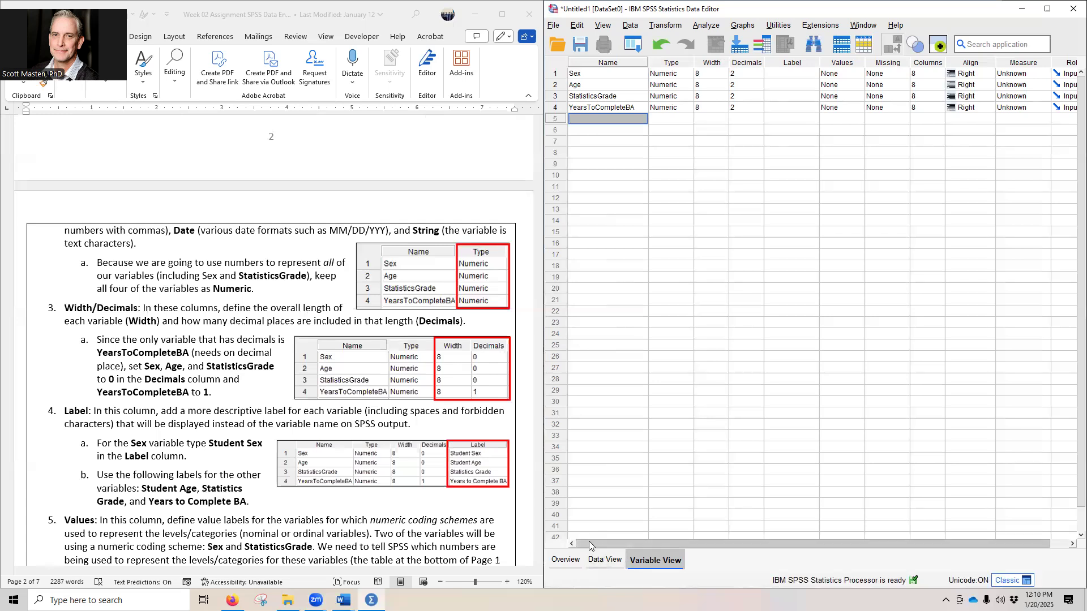
pyautogui.scroll(15, 406, 453)
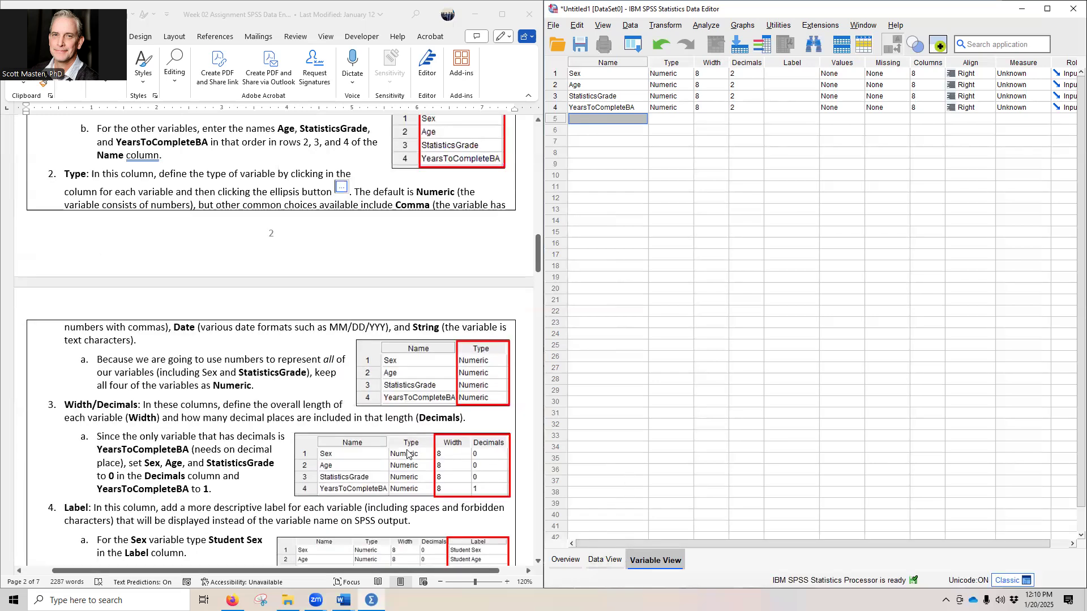
pyautogui.scroll(15, 406, 453)
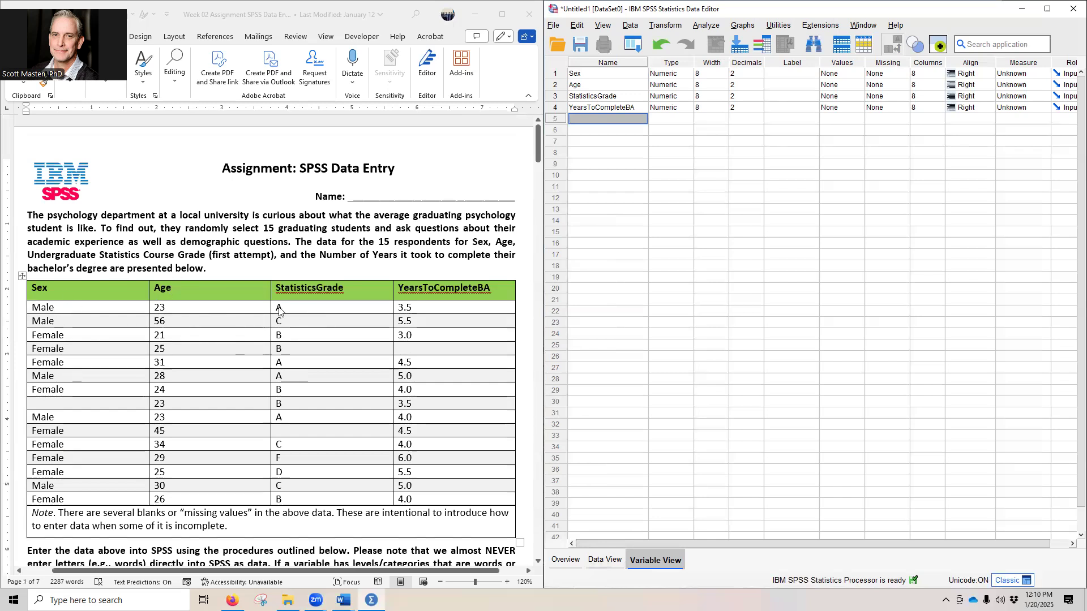
pyautogui.scroll(-5, 298, 320)
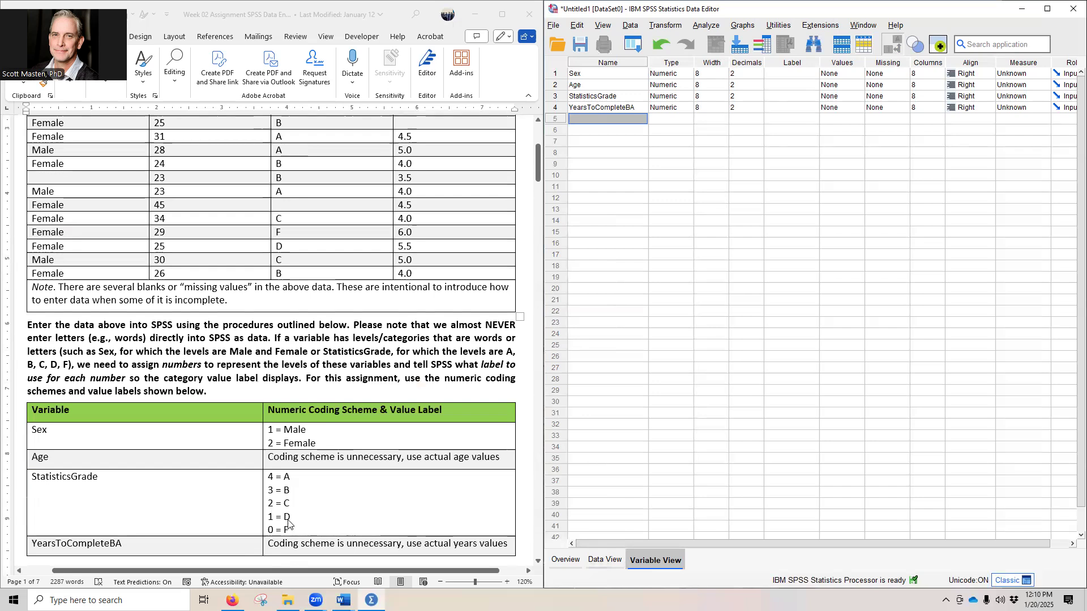
pyautogui.scroll(2, 288, 490)
pyautogui.scroll(3, 289, 491)
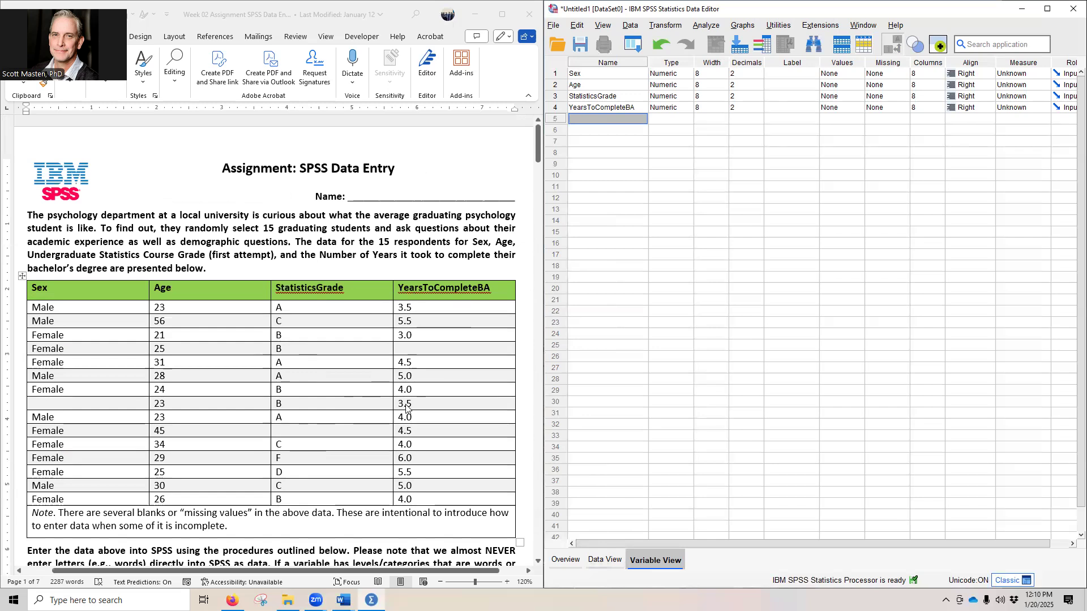
pyautogui.scroll(-18, 410, 436)
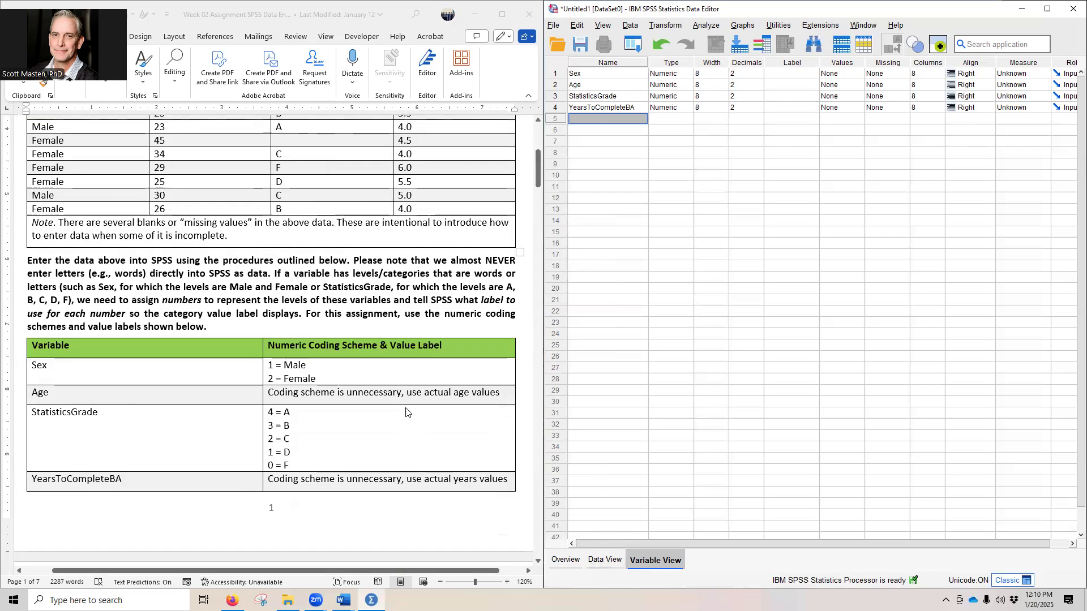
pyautogui.scroll(-10, 397, 411)
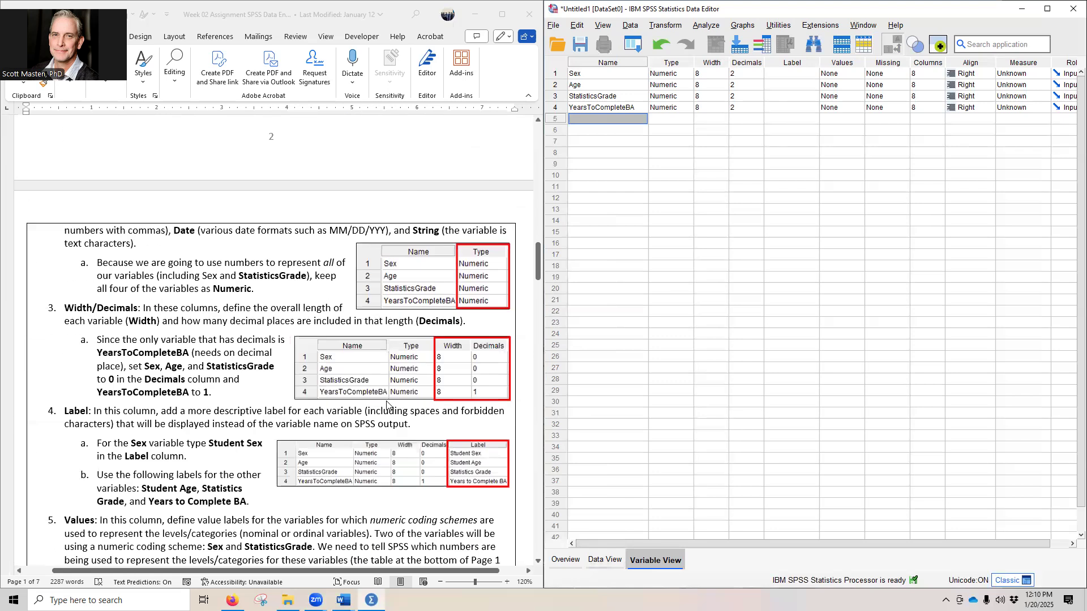
# Step: Set the decimals to 0 for Sex, Age and StatisticsGrade, and to 1 for YearsToCompleteBA
pyautogui.click(747, 74)
pyautogui.click(759, 77)
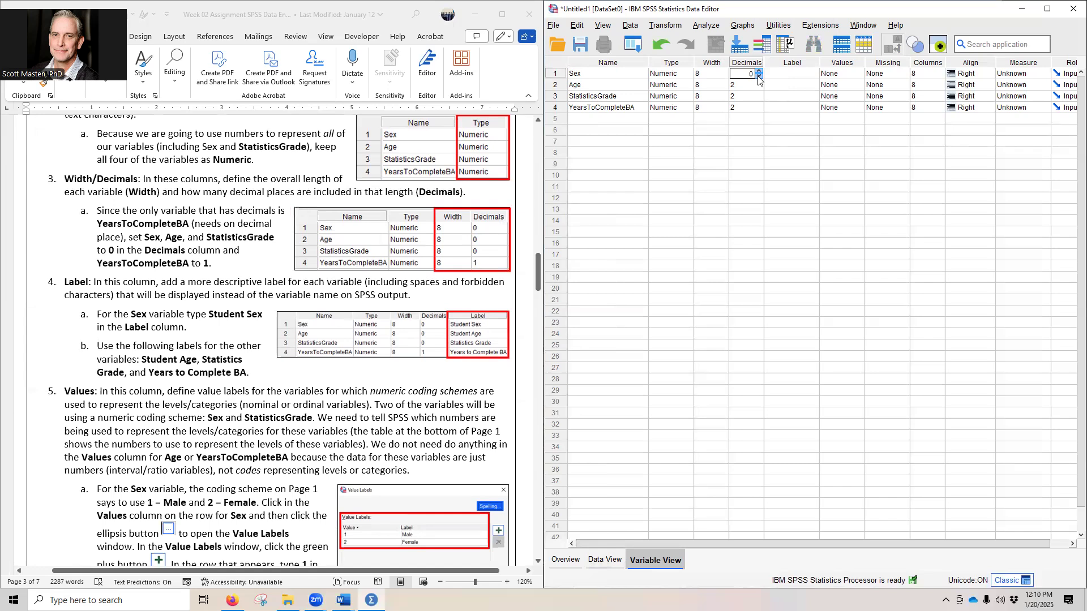
pyautogui.doubleClick(759, 89)
pyautogui.doubleClick(758, 101)
pyautogui.click(757, 109)
pyautogui.click(580, 122)
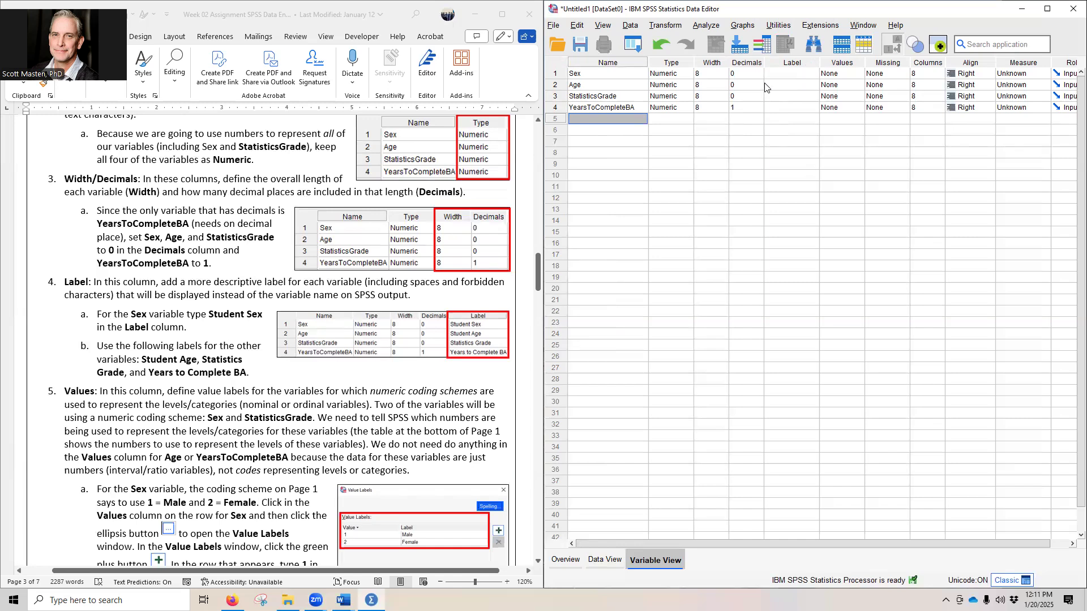
# Step: Widen the Label column and paste "Student Age" from the assignment text as the label in the Sex row
pyautogui.moveTo(819, 63); pyautogui.dragTo(874, 63)
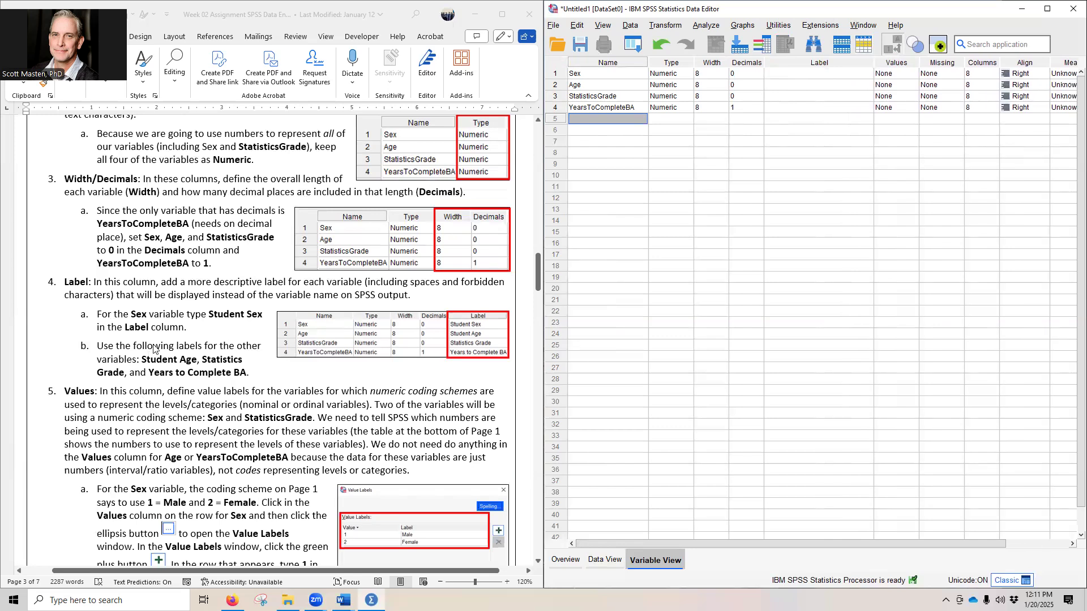
pyautogui.click(168, 368)
pyautogui.moveTo(141, 358); pyautogui.dragTo(198, 362)
pyautogui.hotkey('ctrl', 'c')
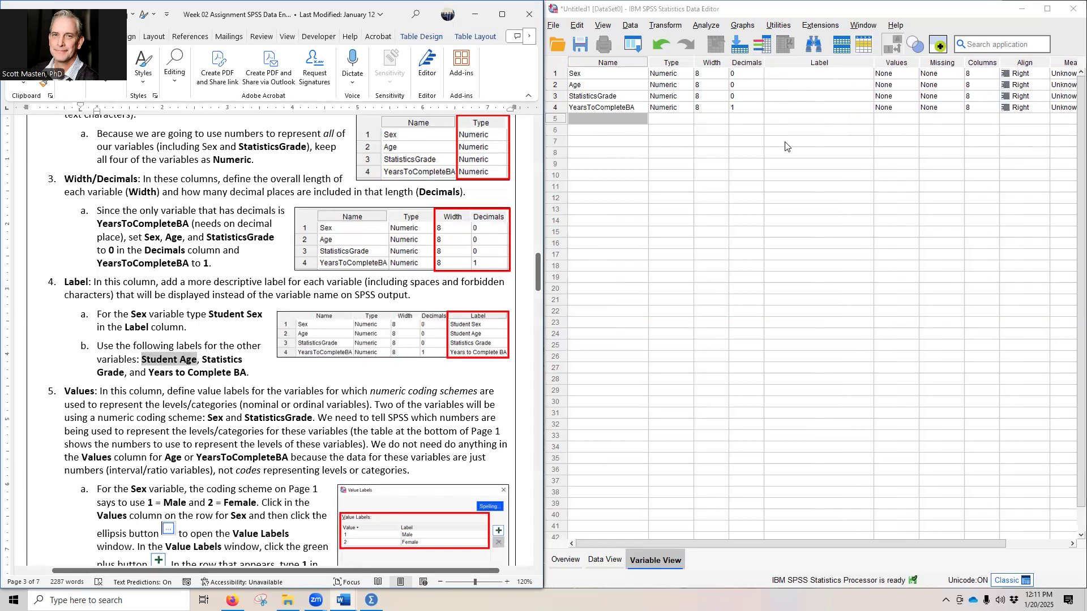
pyautogui.click(786, 74)
pyautogui.hotkey('ctrl', 'v')
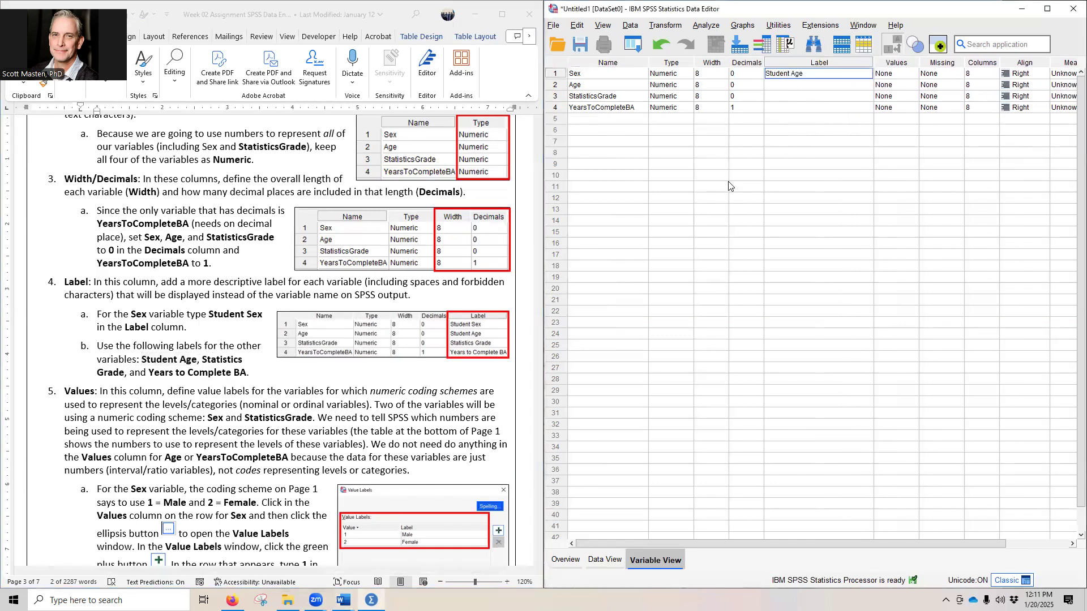
# Step: Copy "Statistics Grade" from the assignment text and paste it as the label in the Age row
pyautogui.click(203, 361)
pyautogui.moveTo(202, 359); pyautogui.dragTo(120, 381)
pyautogui.hotkey('ctrl', 'c')
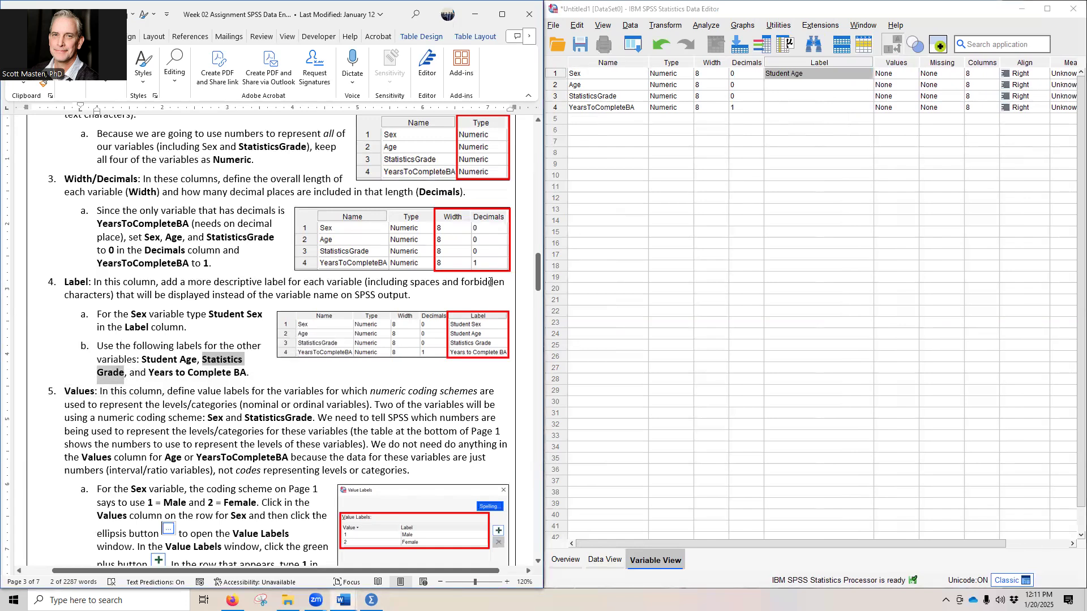
pyautogui.click(779, 85)
pyautogui.hotkey('ctrl', 'v')
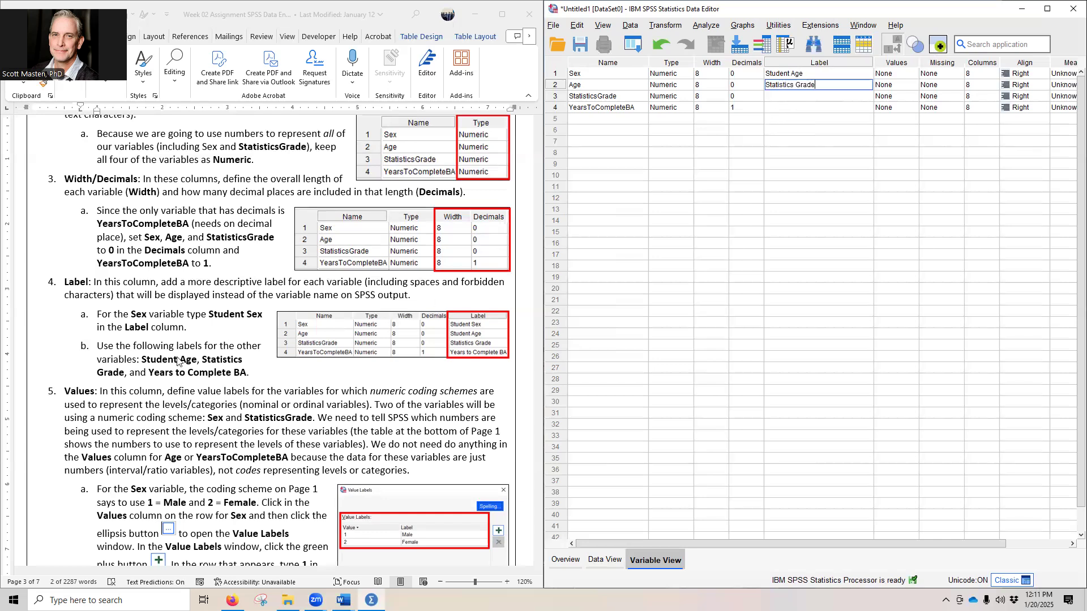
pyautogui.click(173, 376)
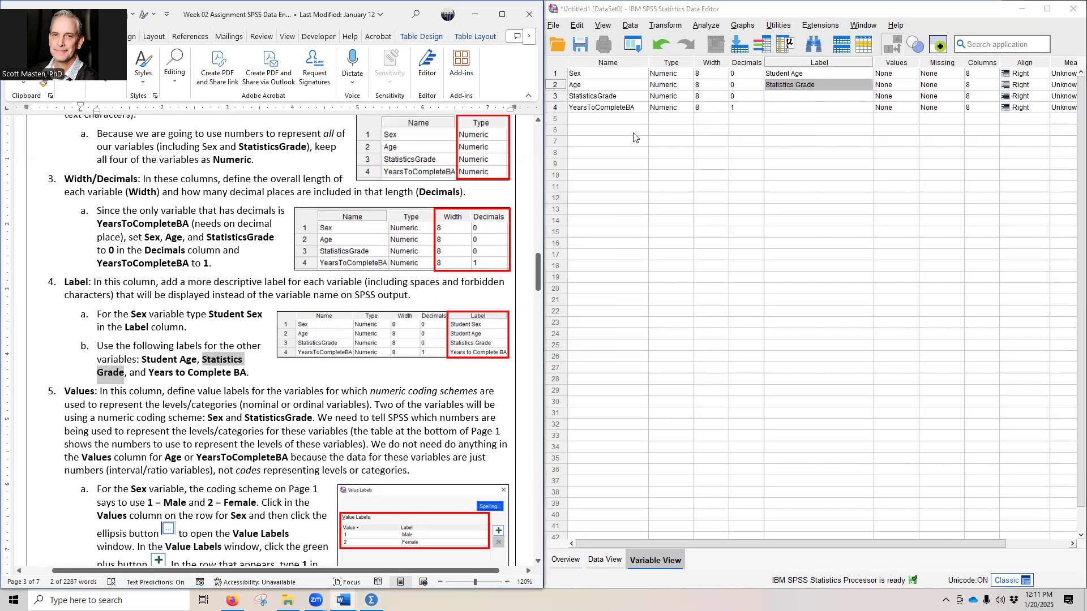
# Step: Move the "Statistics Grade" label from the Age row to the StatisticsGrade row
pyautogui.doubleClick(828, 87)
pyautogui.moveTo(828, 86); pyautogui.dragTo(748, 87)
pyautogui.hotkey('ctrl', 'x')
pyautogui.click(781, 97)
pyautogui.hotkey('ctrl', 'v')
# Step: Move the "Student Age" label from the Sex row to the Age row
pyautogui.click(821, 75)
pyautogui.moveTo(821, 75); pyautogui.dragTo(765, 74)
pyautogui.hotkey('ctrl', 'x')
pyautogui.click(778, 85)
pyautogui.hotkey('ctrl', 'v')
# Step: Copy "Student Sex" from the assignment text and paste it as the label for Sex
pyautogui.click(774, 73)
pyautogui.click(209, 315)
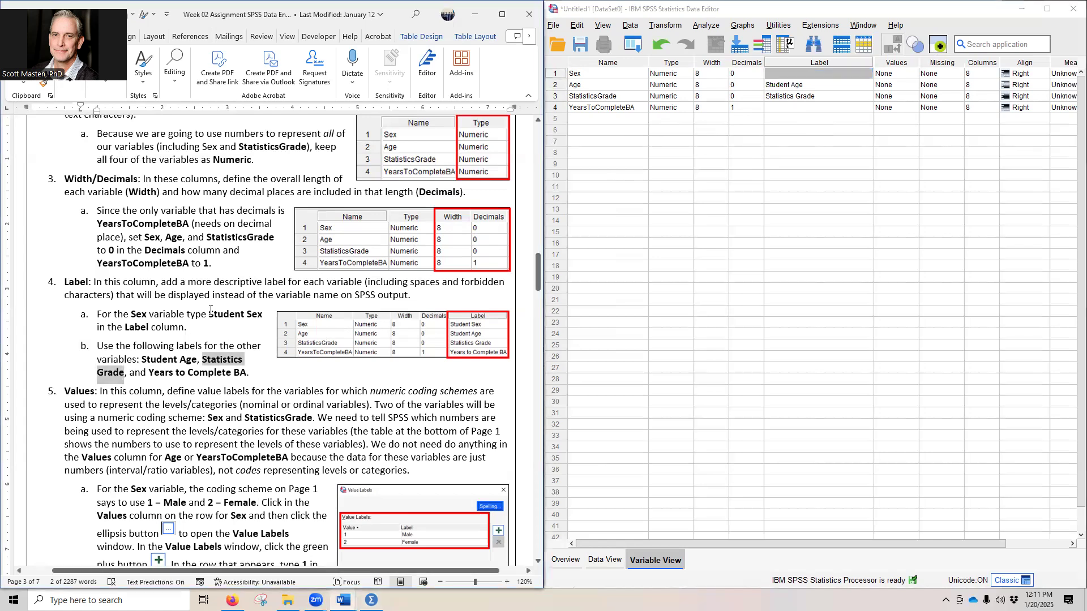
pyautogui.moveTo(210, 315); pyautogui.dragTo(263, 315)
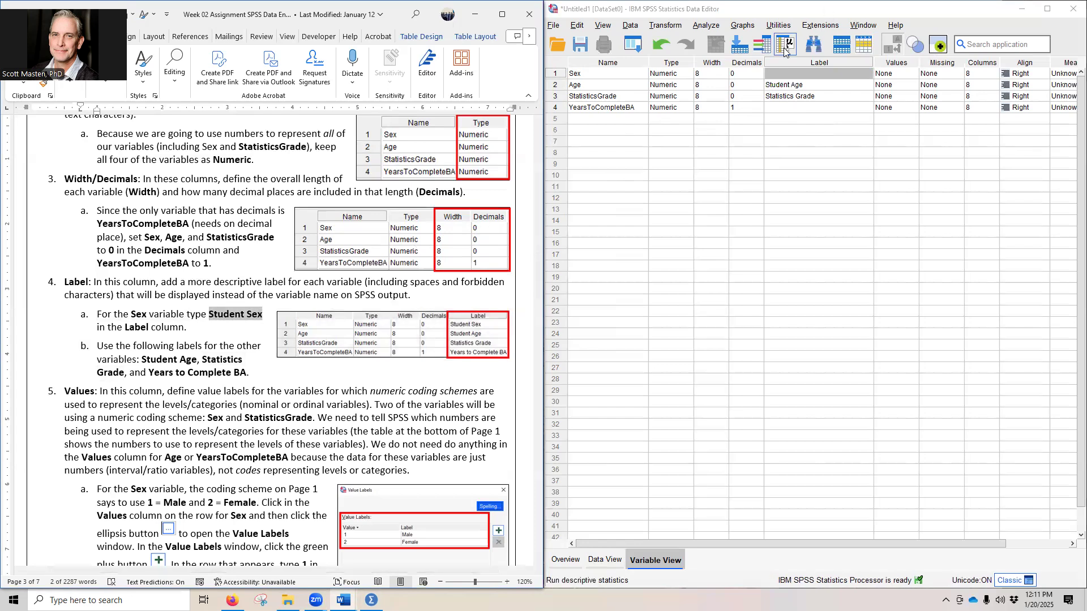
pyautogui.click(784, 76)
pyautogui.hotkey('ctrl', 'v')
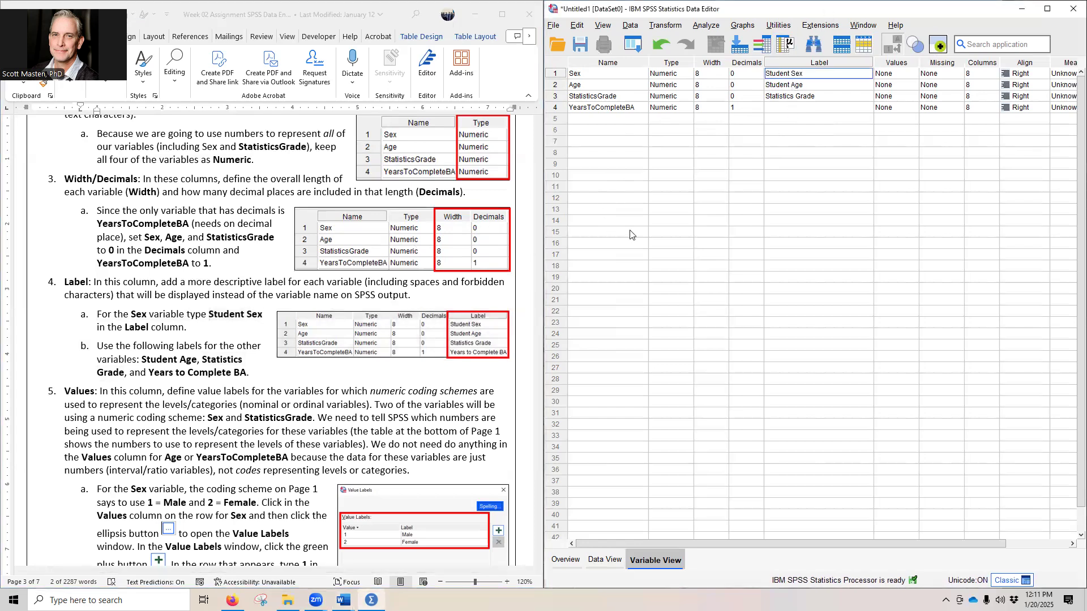
# Step: Copy "Years to Complete BA" from the assignment text and paste it as the label for YearsToCompleteBA
pyautogui.click(160, 371)
pyautogui.moveTo(148, 372); pyautogui.dragTo(237, 385)
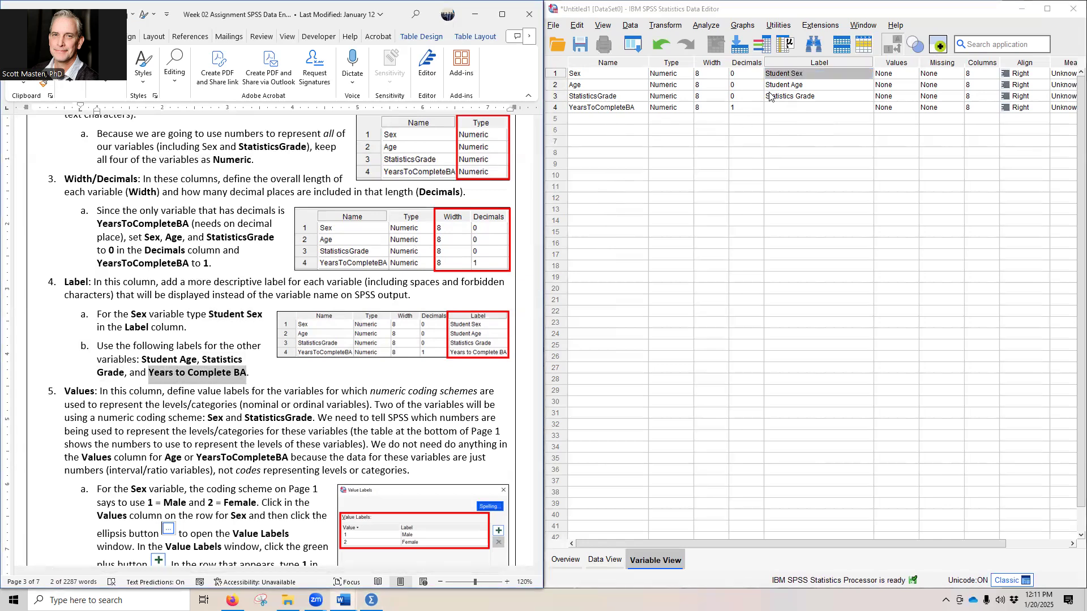
pyautogui.click(790, 107)
pyautogui.hotkey('ctrl', 'v')
pyautogui.click(816, 122)
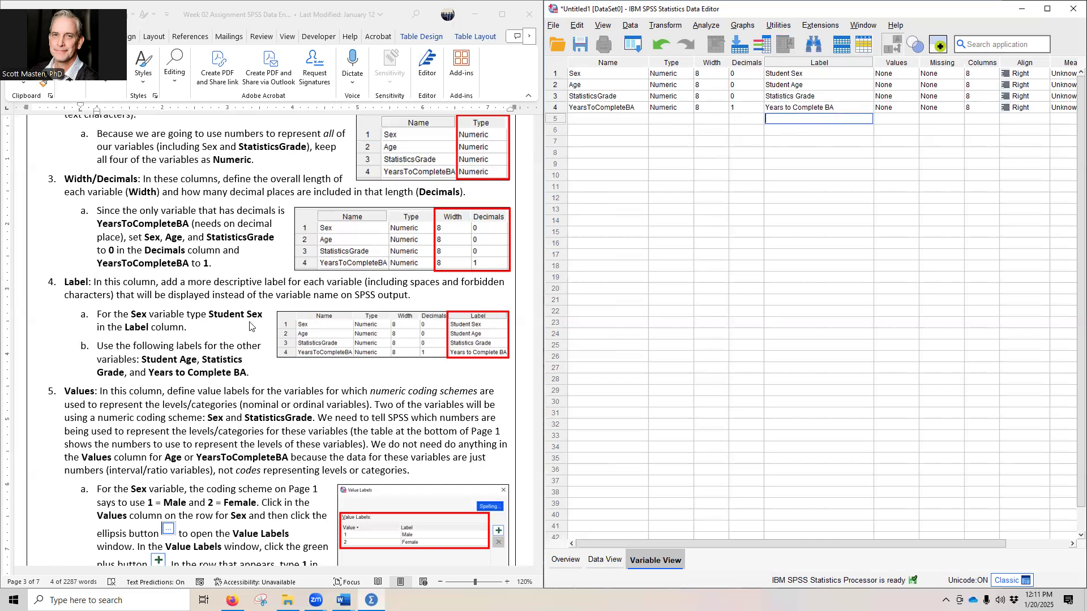
# Step: Following the assignment's numeric coding scheme, add the value label 1 = Male for the Sex variable
pyautogui.scroll(-3, 213, 350)
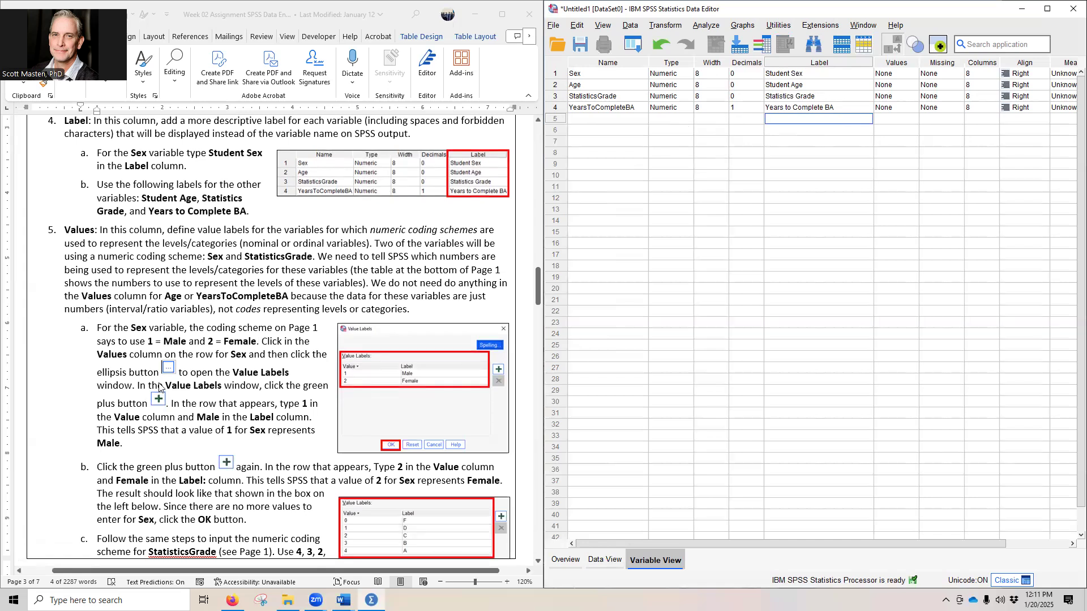
pyautogui.scroll(20, 184, 388)
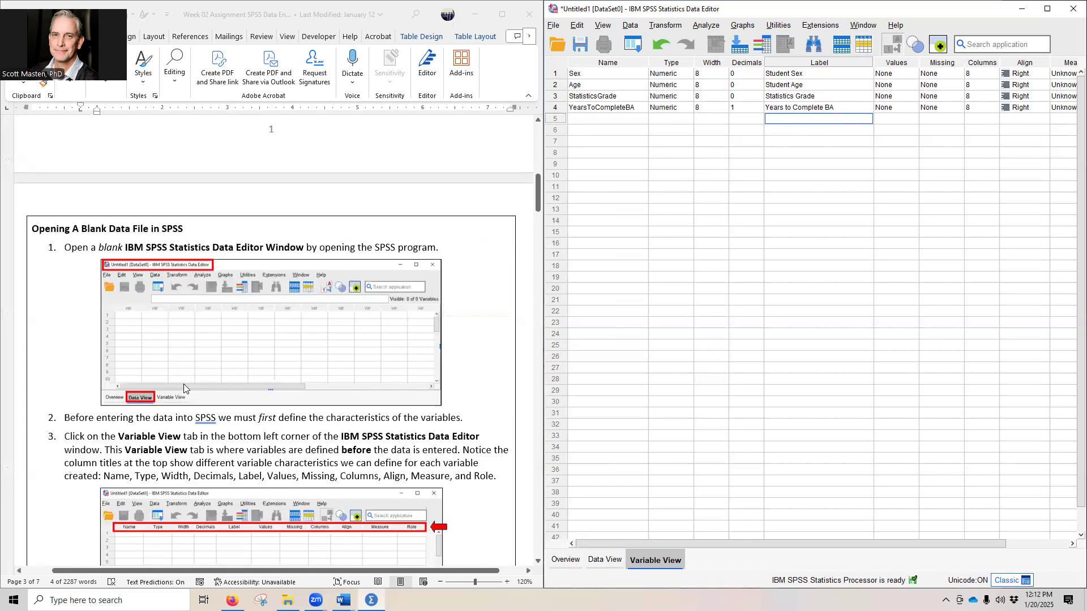
pyautogui.scroll(4, 183, 388)
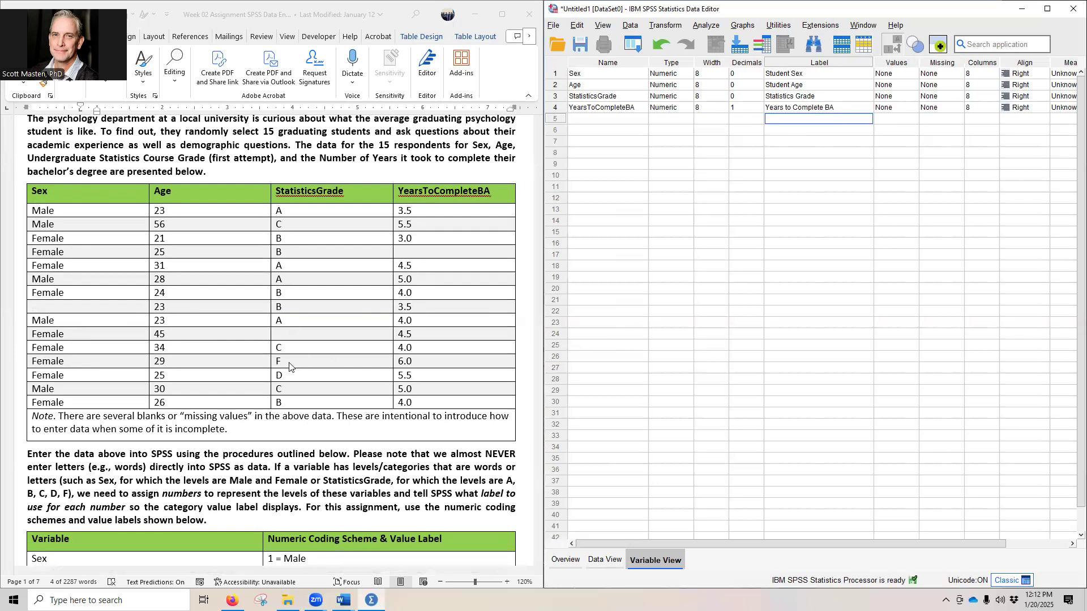
pyautogui.scroll(-5, 262, 321)
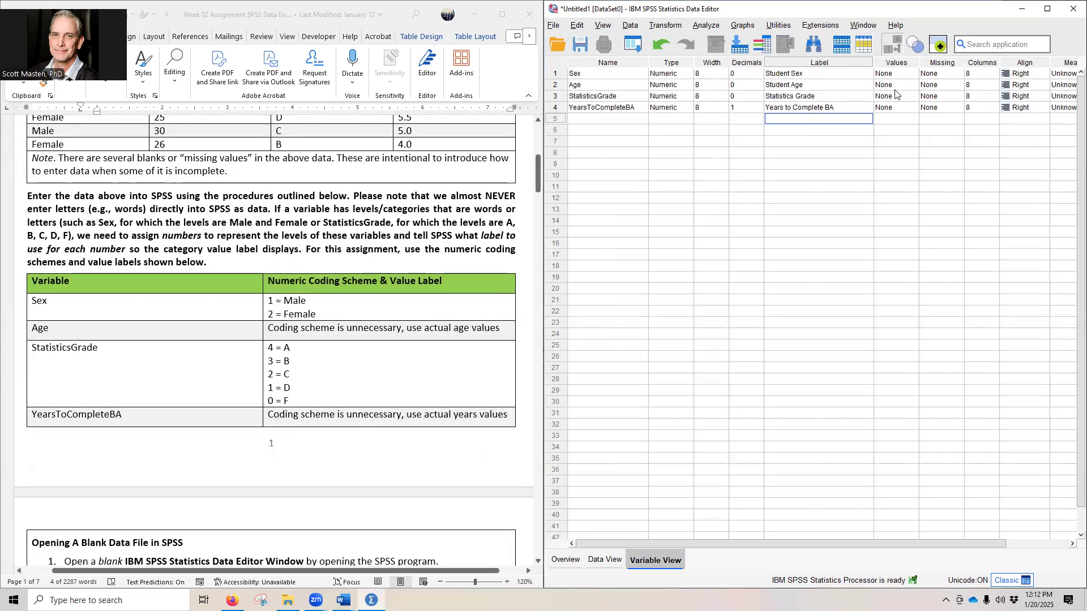
pyautogui.click(887, 76)
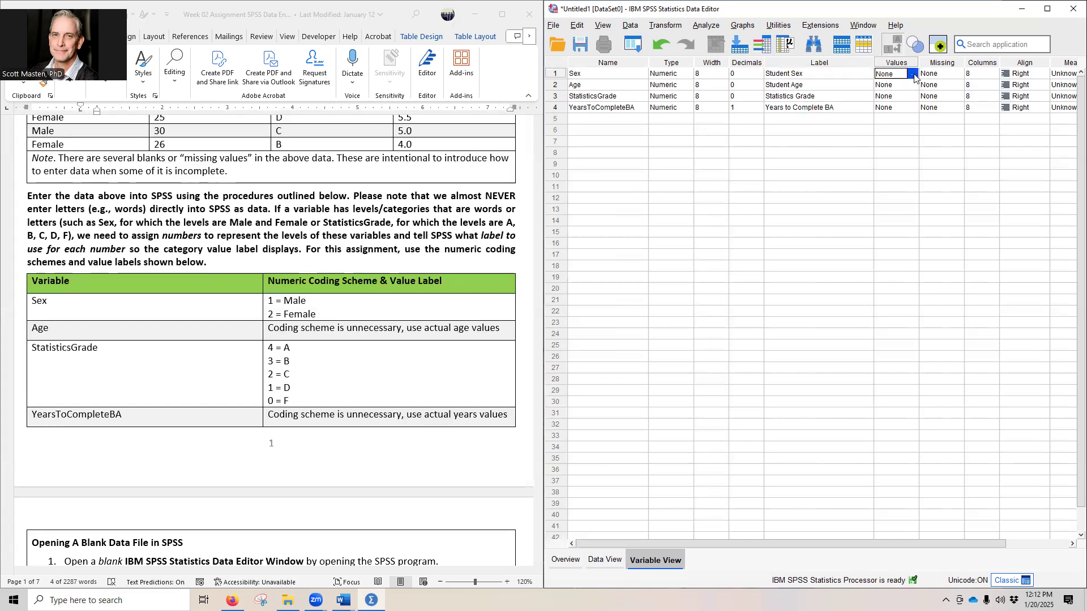
pyautogui.click(912, 75)
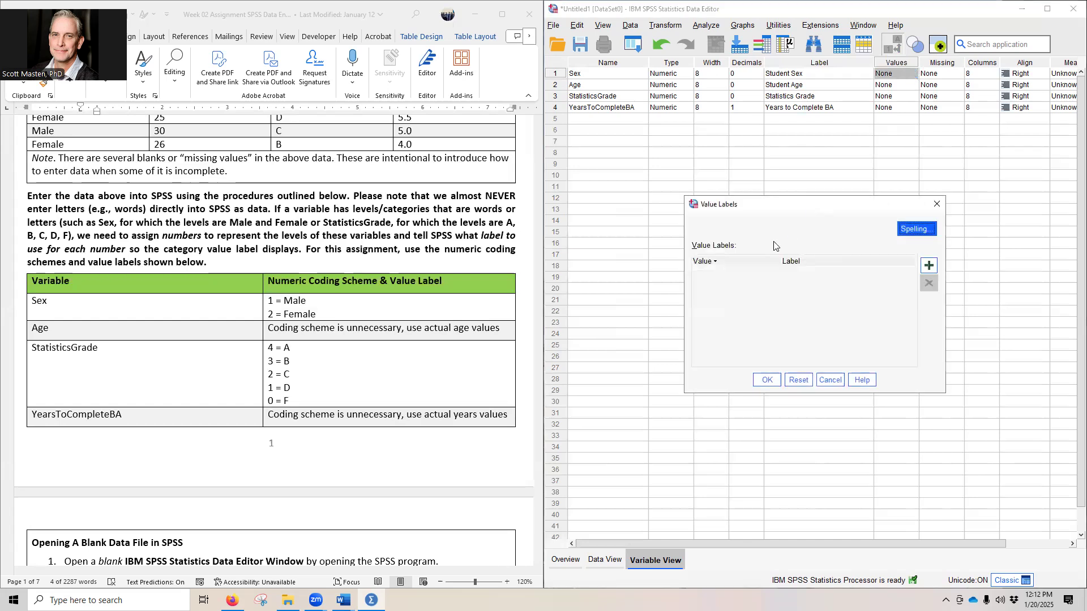
pyautogui.click(928, 266)
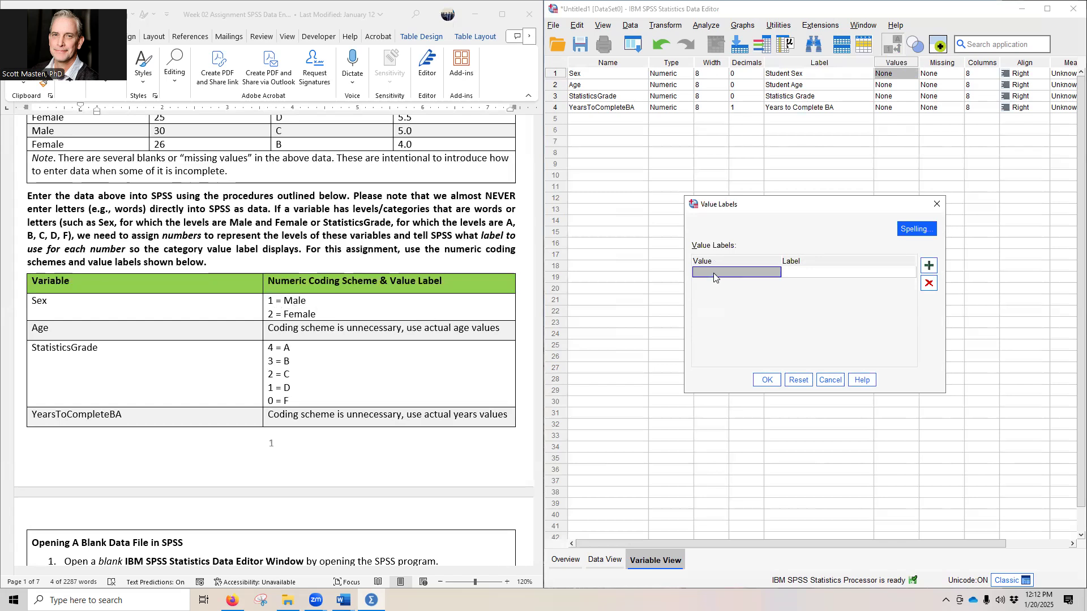
pyautogui.write('1')
pyautogui.click(814, 274)
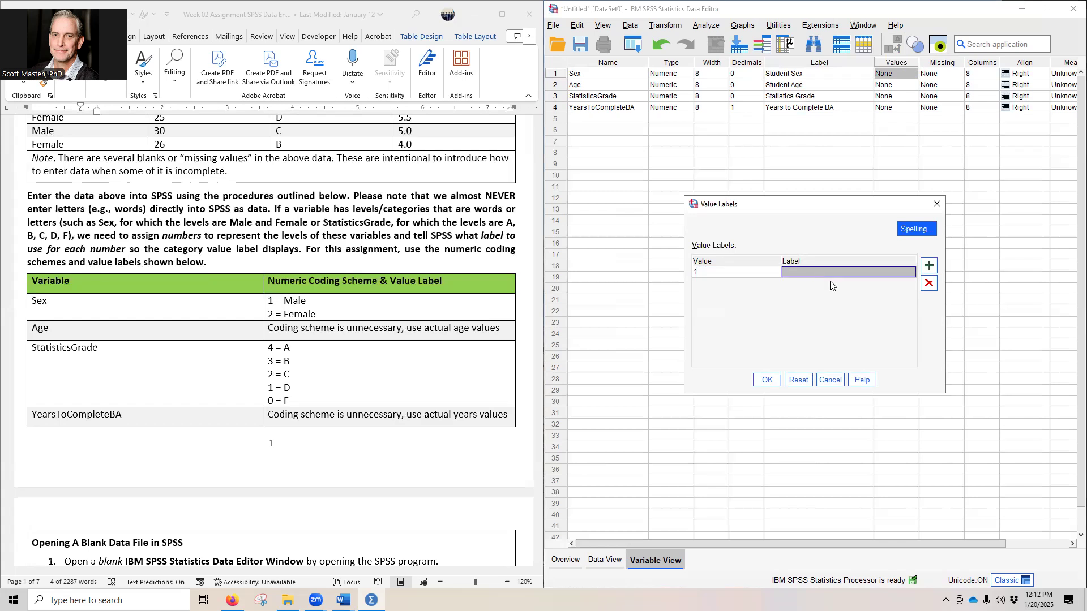
pyautogui.write('Male')
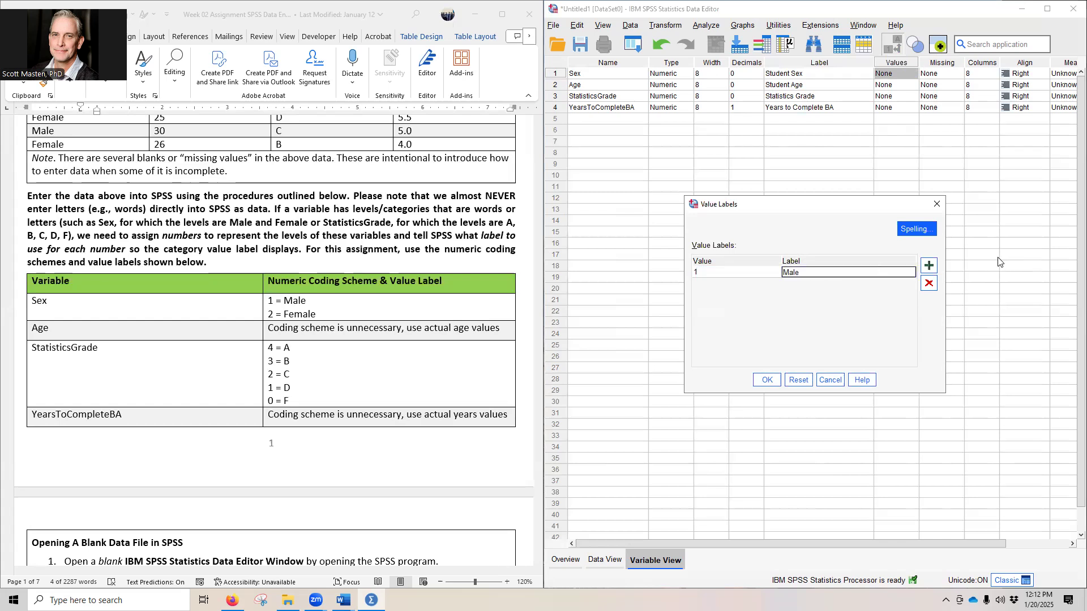
# Step: Add the value label 2 = Female for Sex and apply the value labels
pyautogui.click(927, 267)
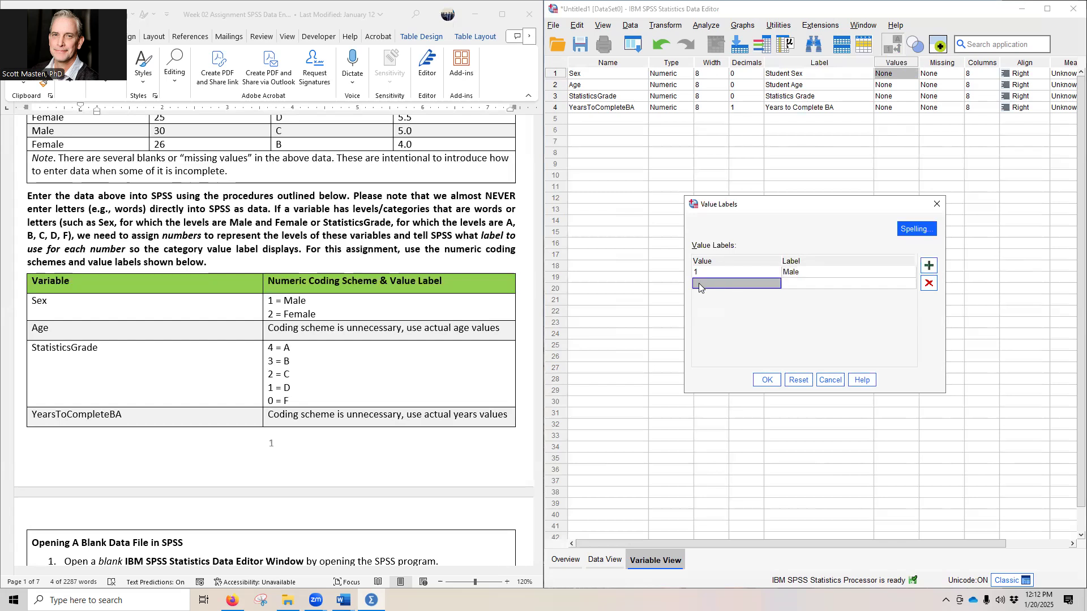
pyautogui.write('2')
pyautogui.click(806, 283)
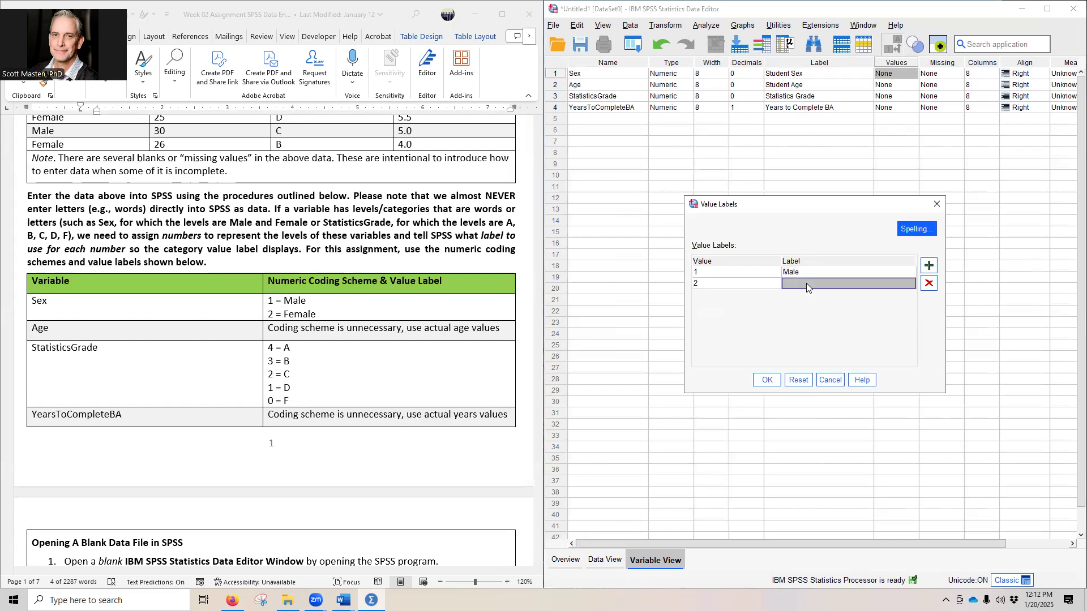
pyautogui.write('emale')
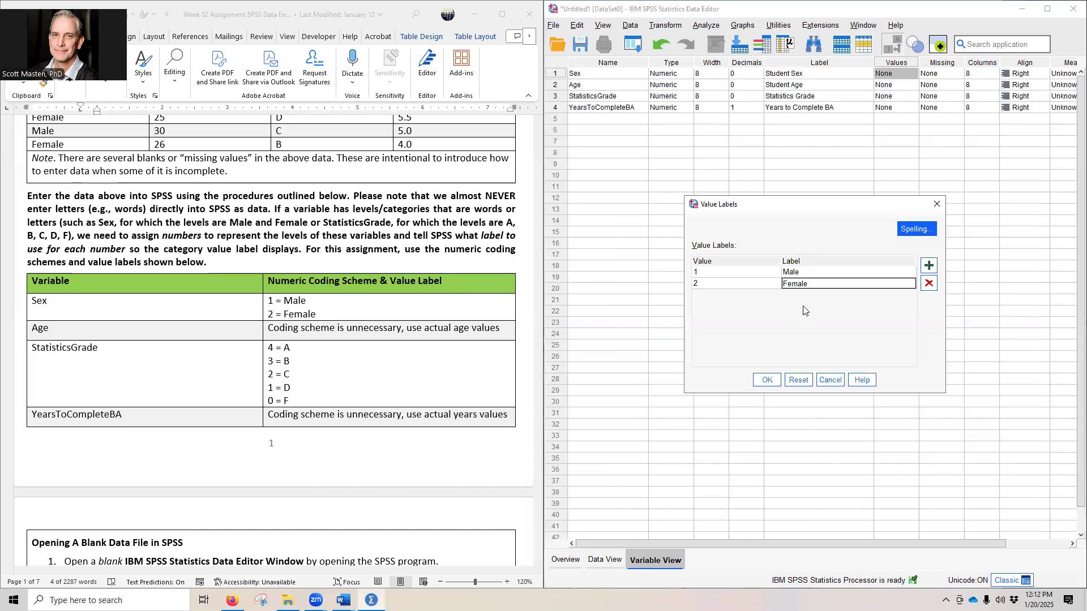
pyautogui.click(762, 382)
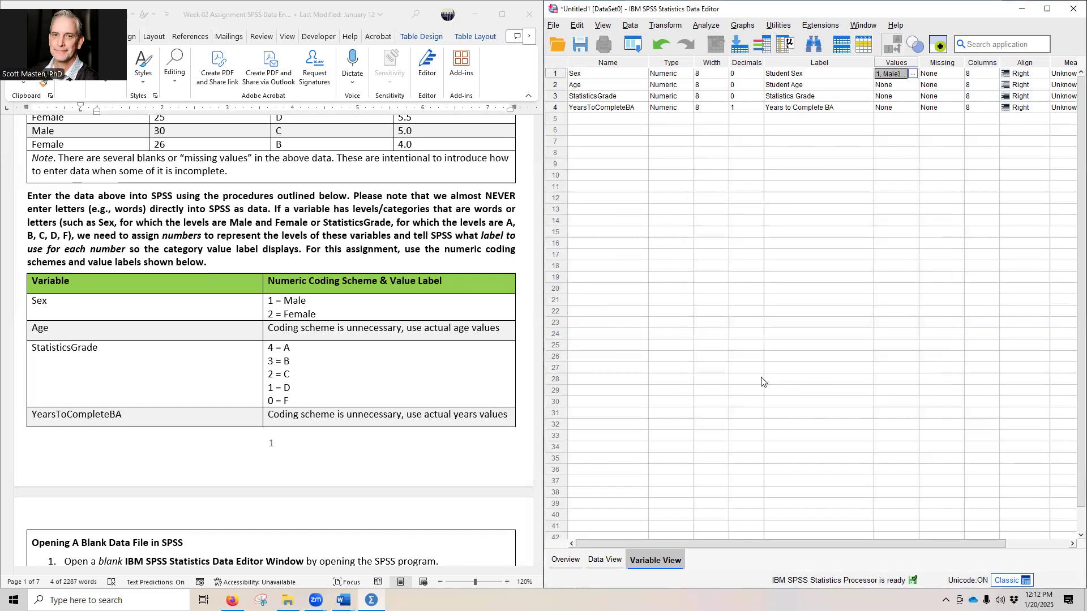
# Step: Widen the Values column and recheck the value labels defined for Sex
pyautogui.moveTo(919, 63); pyautogui.dragTo(951, 64)
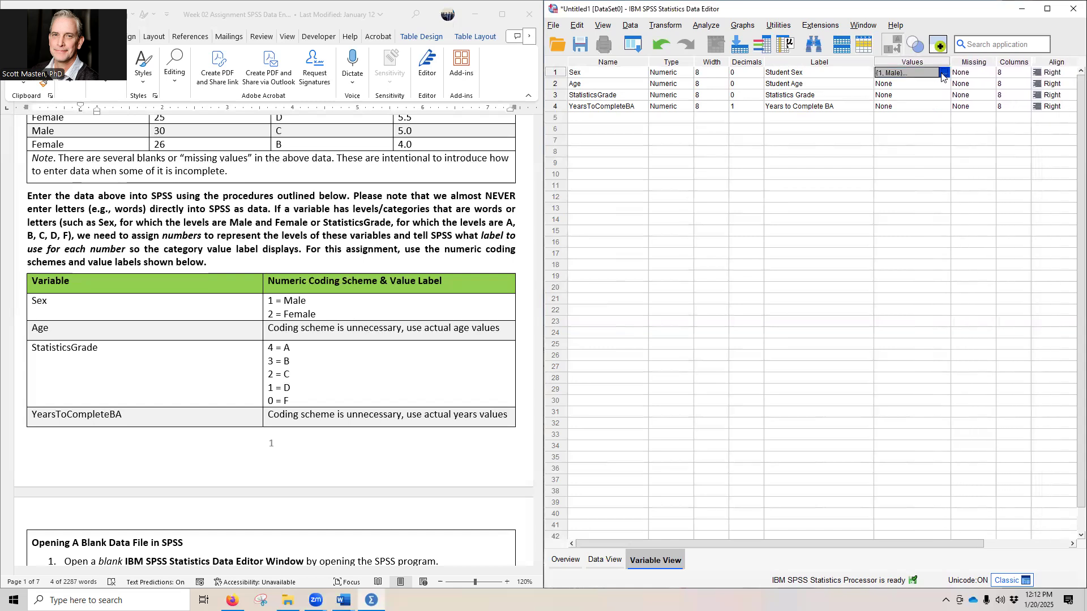
pyautogui.click(943, 72)
pyautogui.click(768, 378)
# Step: Add the value labels 4 = A and 3 = B for the StatisticsGrade variable
pyautogui.click(943, 96)
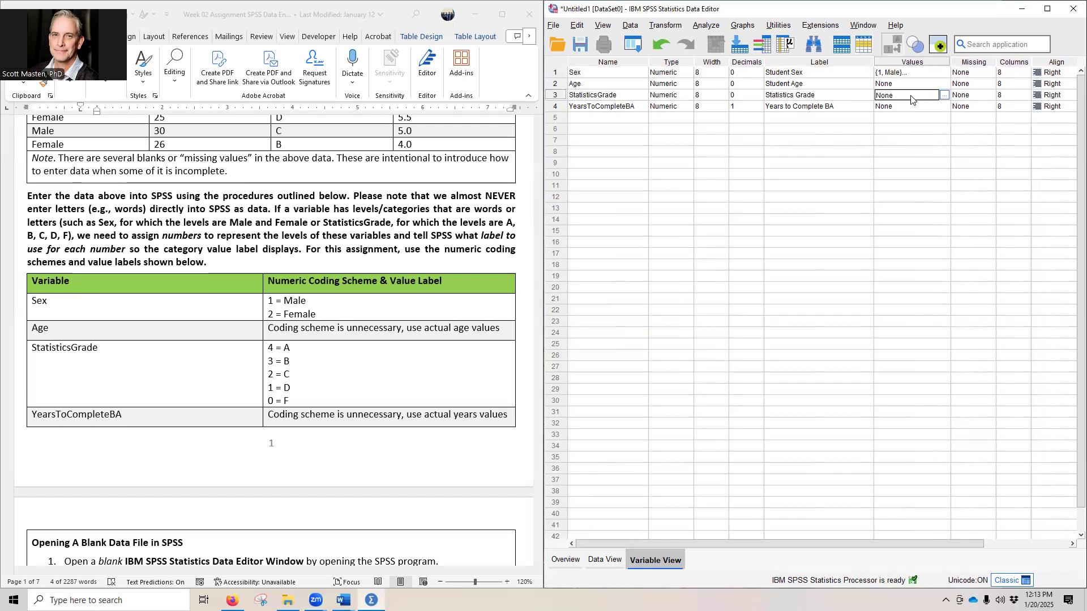
pyautogui.click(943, 95)
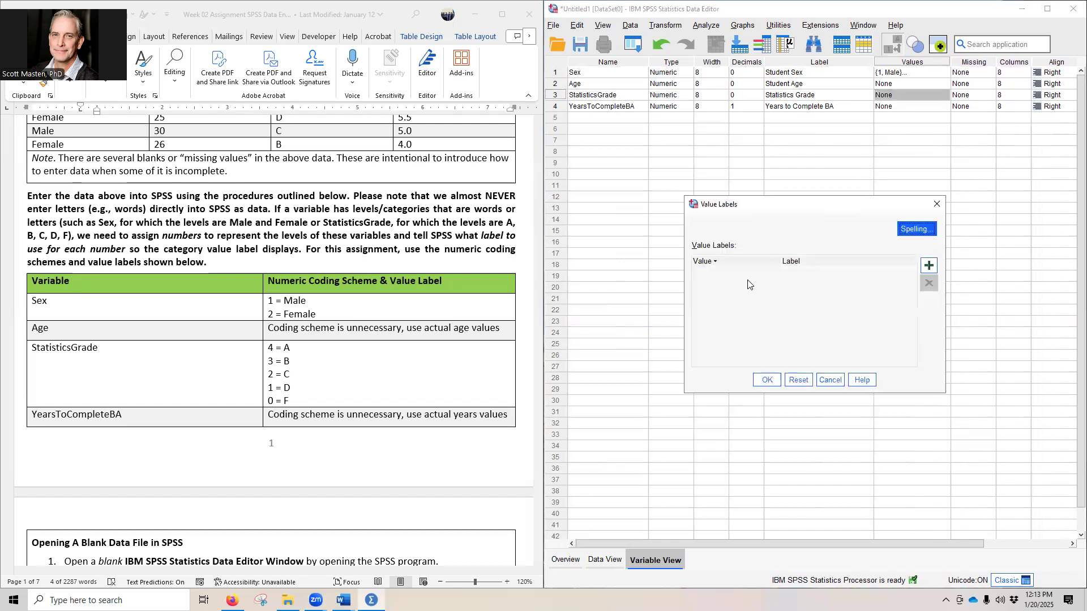
pyautogui.click(927, 265)
pyautogui.write('4')
pyautogui.click(809, 275)
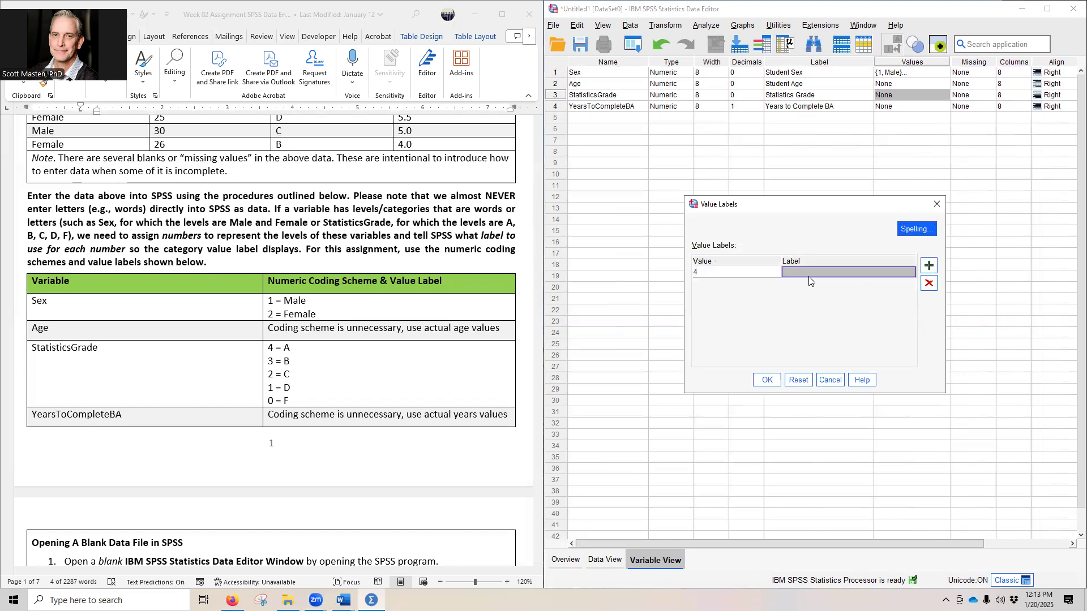
pyautogui.write('A')
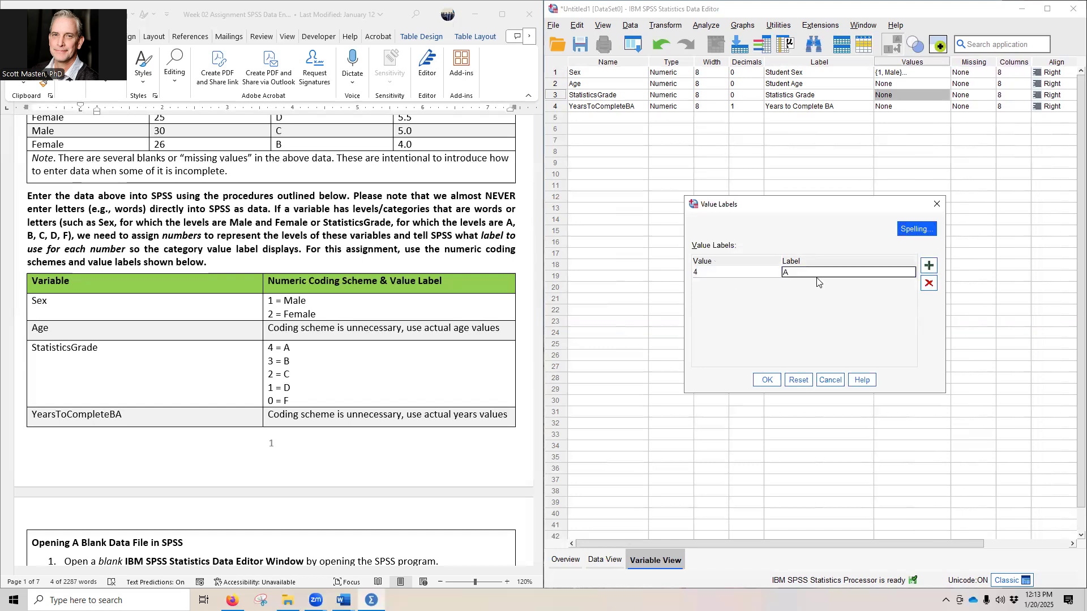
pyautogui.click(928, 265)
pyautogui.write('3')
pyautogui.click(807, 284)
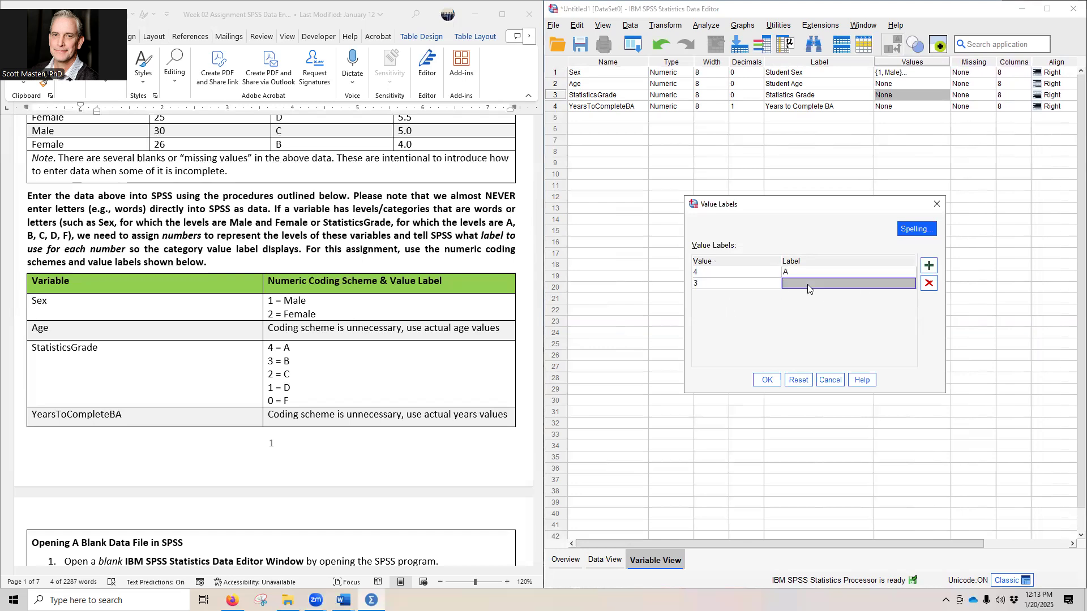
pyautogui.write('B')
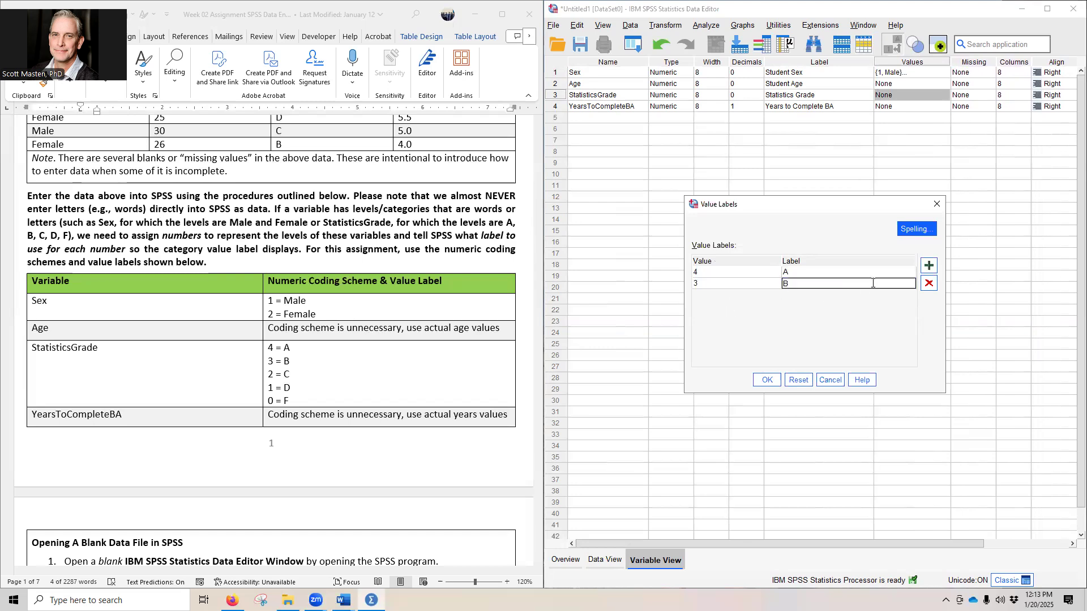
# Step: Add the value labels 2 = C and 1 = D for StatisticsGrade
pyautogui.click(929, 266)
pyautogui.write('2')
pyautogui.click(798, 293)
pyautogui.write('C')
pyautogui.click(929, 266)
pyautogui.write('1')
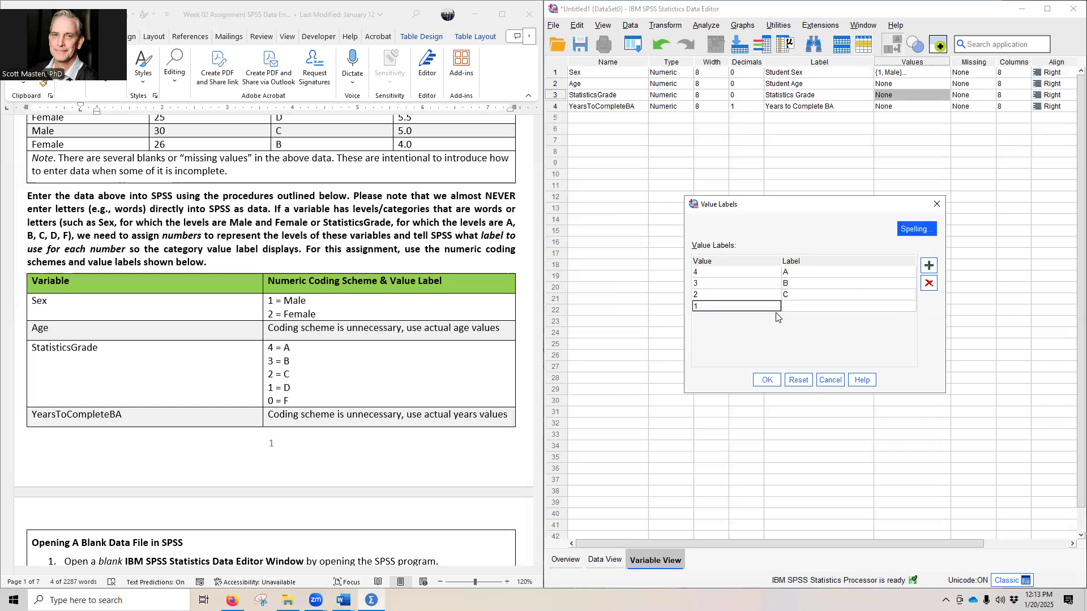
pyautogui.click(798, 306)
pyautogui.write('D')
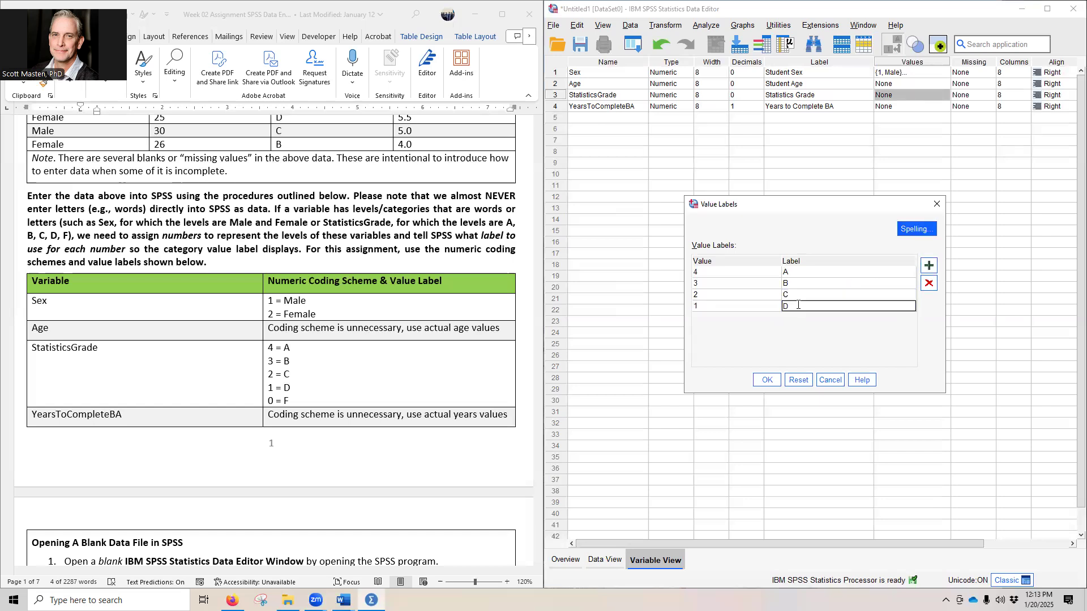
# Step: Add the value label 0 = F for StatisticsGrade and apply its value labels
pyautogui.click(929, 266)
pyautogui.write('0')
pyautogui.click(800, 316)
pyautogui.write('F')
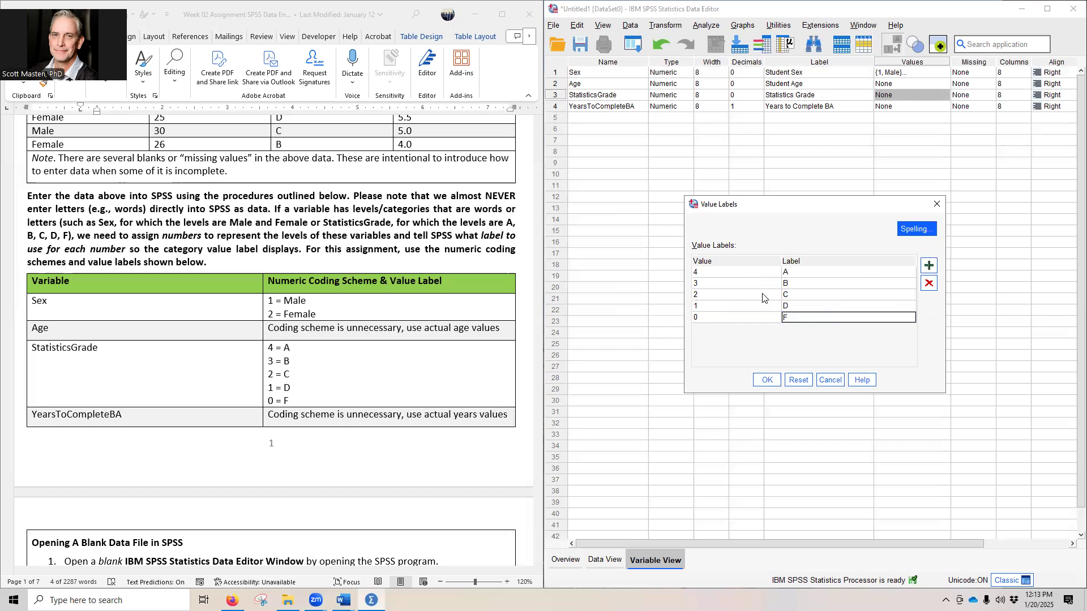
pyautogui.click(766, 381)
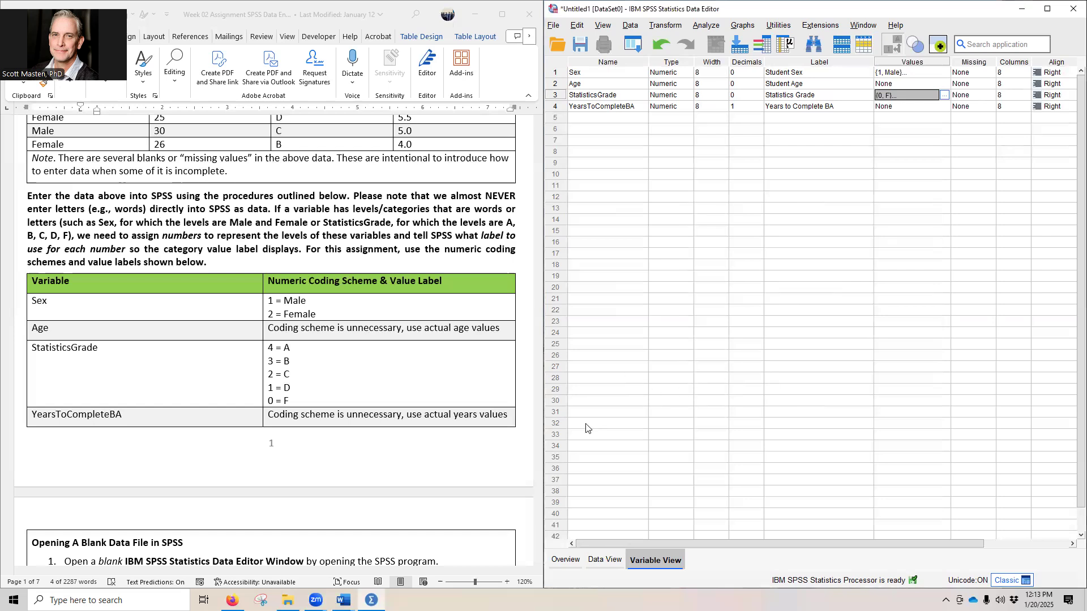
# Step: Read the instructions for Missing, Columns, Align and Measure, and check the variables' column widths in Data View
pyautogui.scroll(-15, 332, 417)
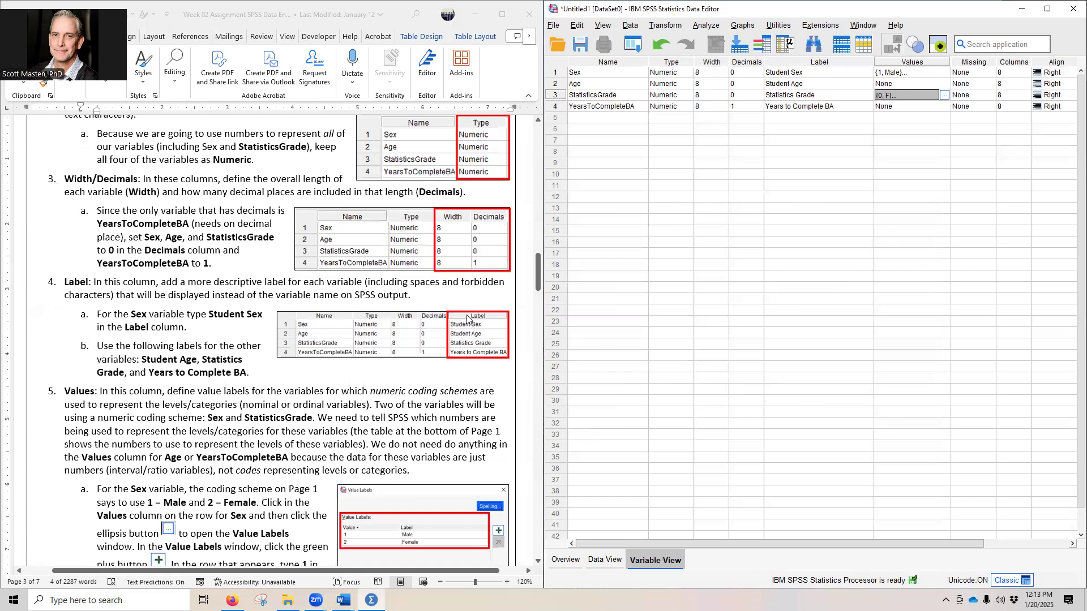
pyautogui.scroll(-5, 467, 319)
pyautogui.scroll(-3, 385, 317)
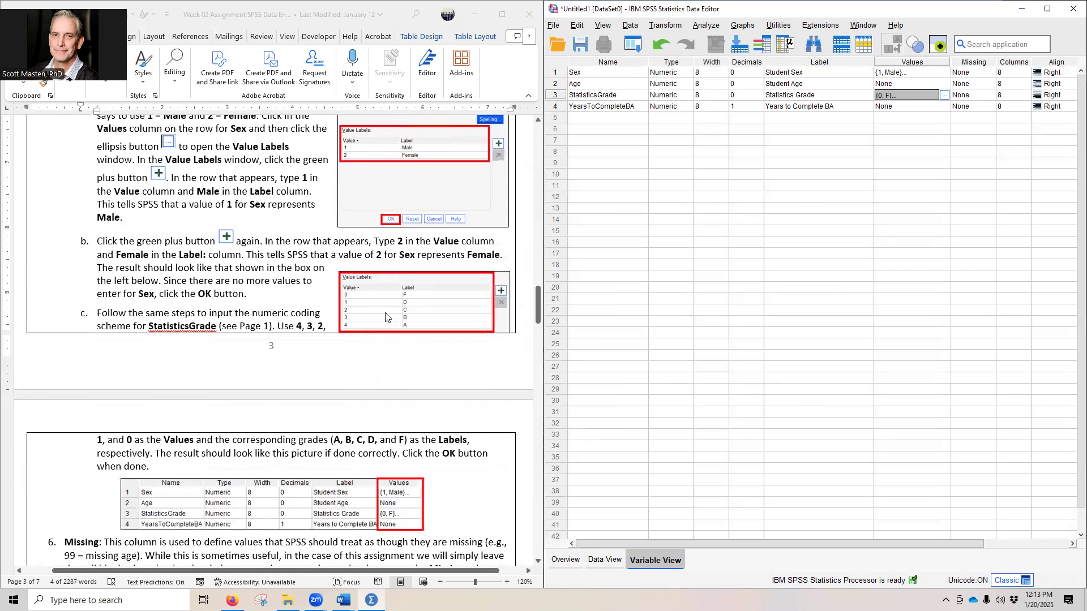
pyautogui.scroll(-3, 386, 317)
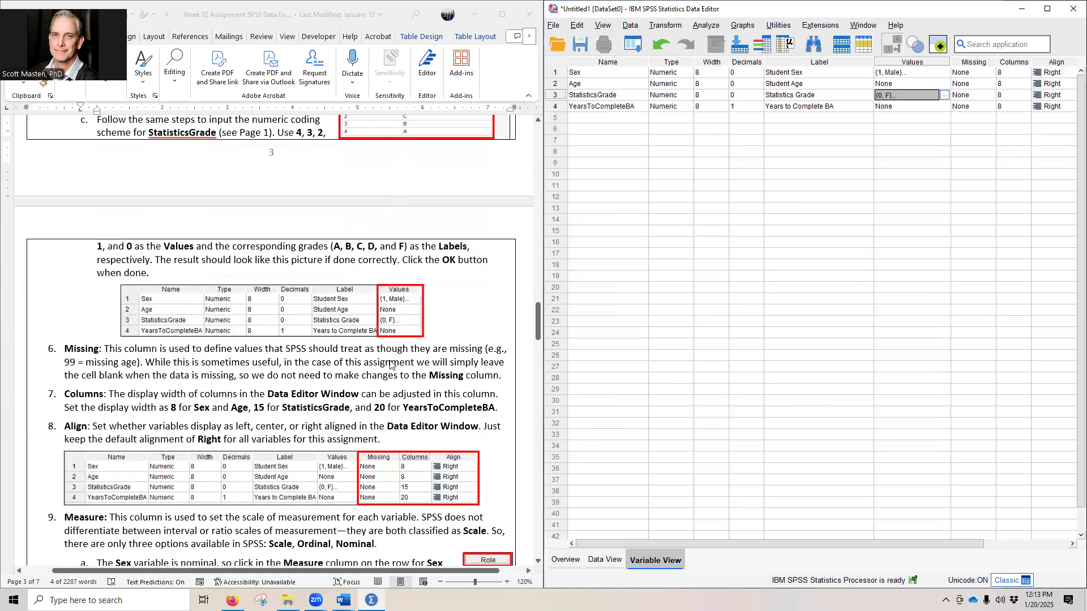
pyautogui.scroll(-3, 425, 358)
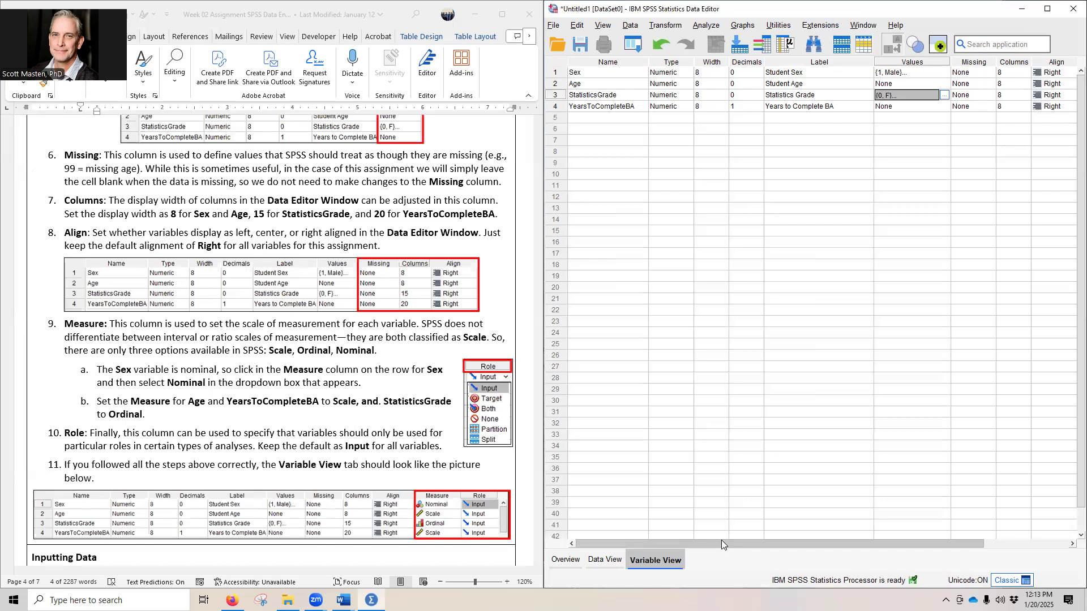
pyautogui.moveTo(721, 541)
pyautogui.mouseDown()
pyautogui.moveTo(817, 544)
pyautogui.moveTo(778, 544)
pyautogui.mouseUp()
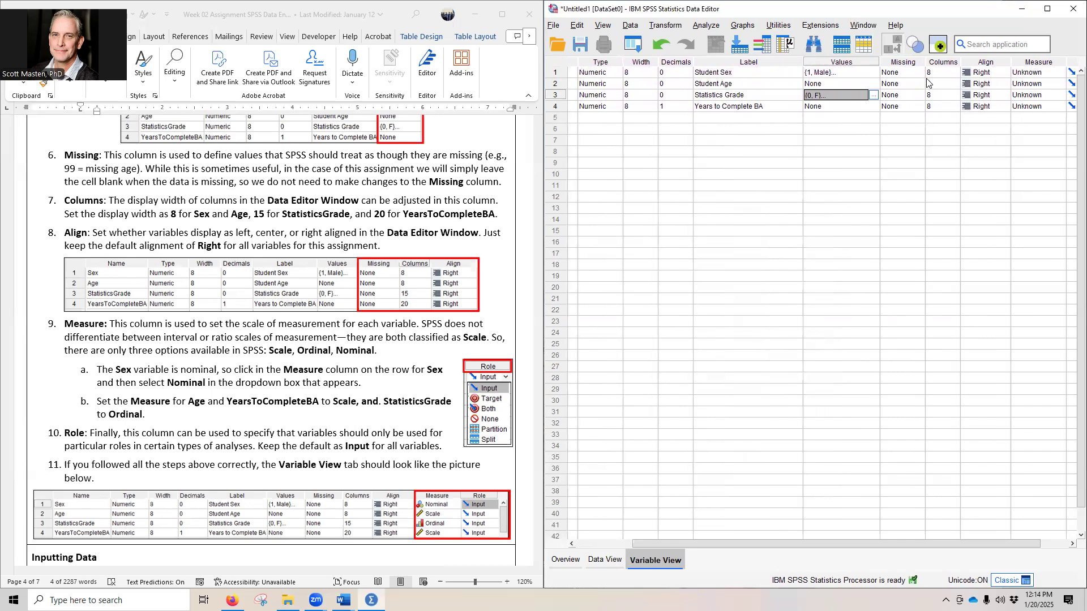
pyautogui.click(605, 560)
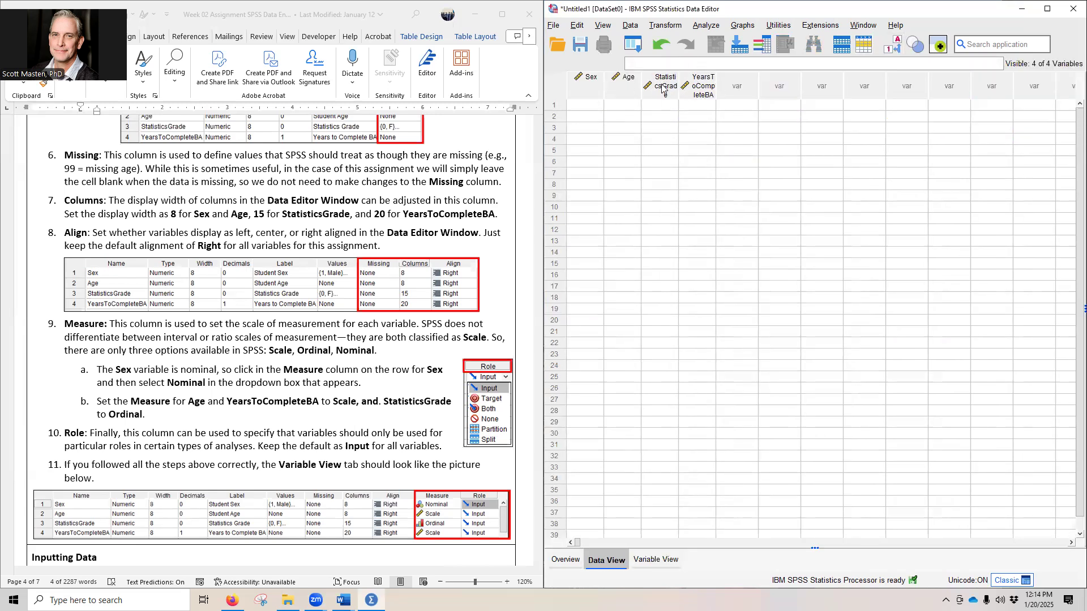
pyautogui.click(654, 560)
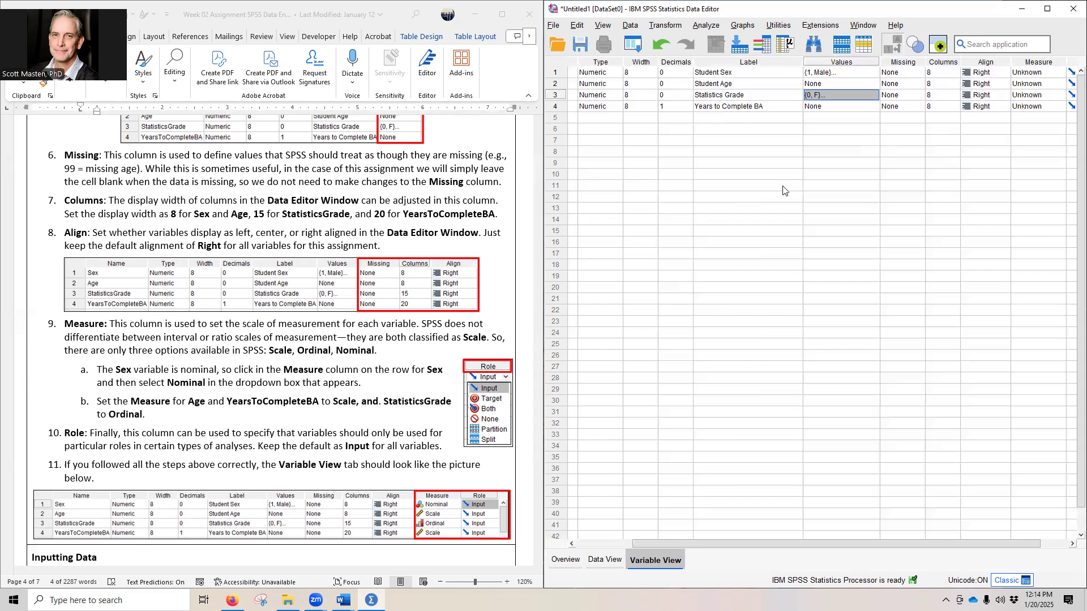
# Step: Set the display column width to 15 for StatisticsGrade and 20 for YearsToCompleteBA
pyautogui.click(938, 97)
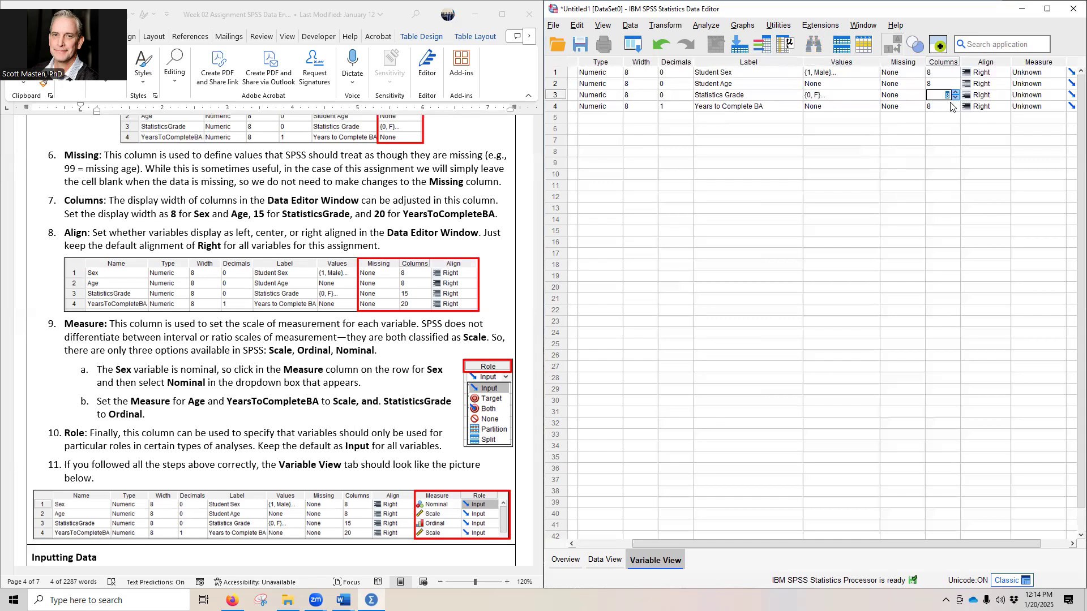
pyautogui.write('15')
pyautogui.click(946, 107)
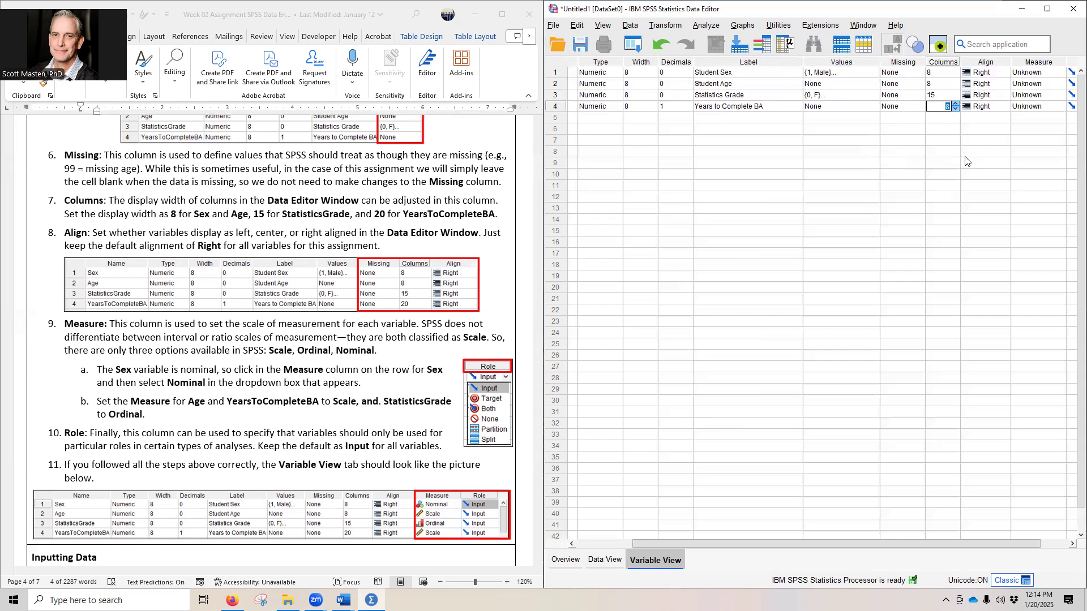
pyautogui.write('20')
pyautogui.click(971, 119)
pyautogui.click(951, 118)
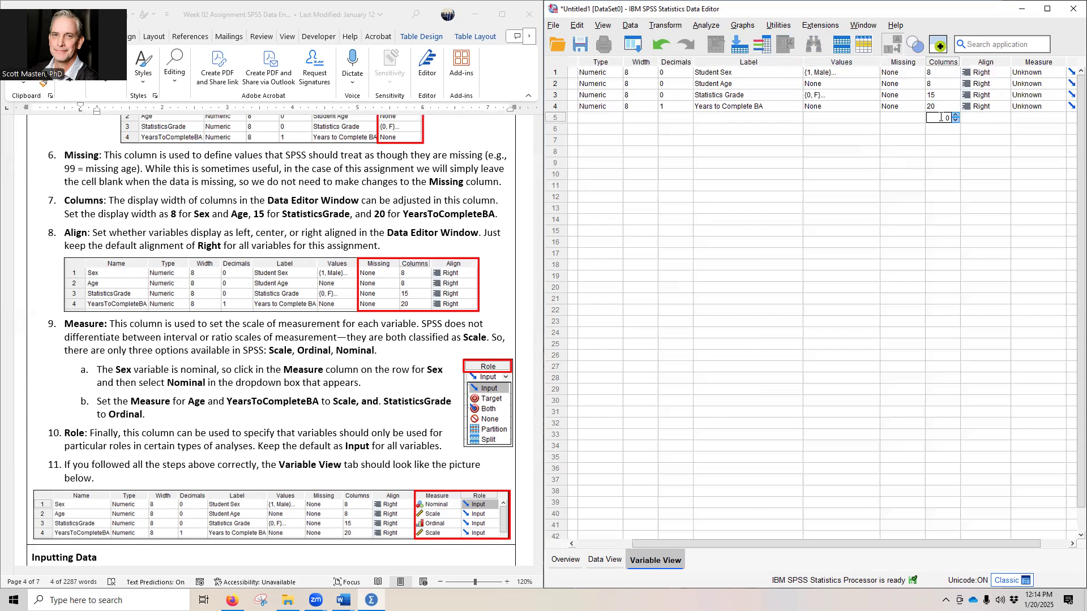
pyautogui.click(908, 107)
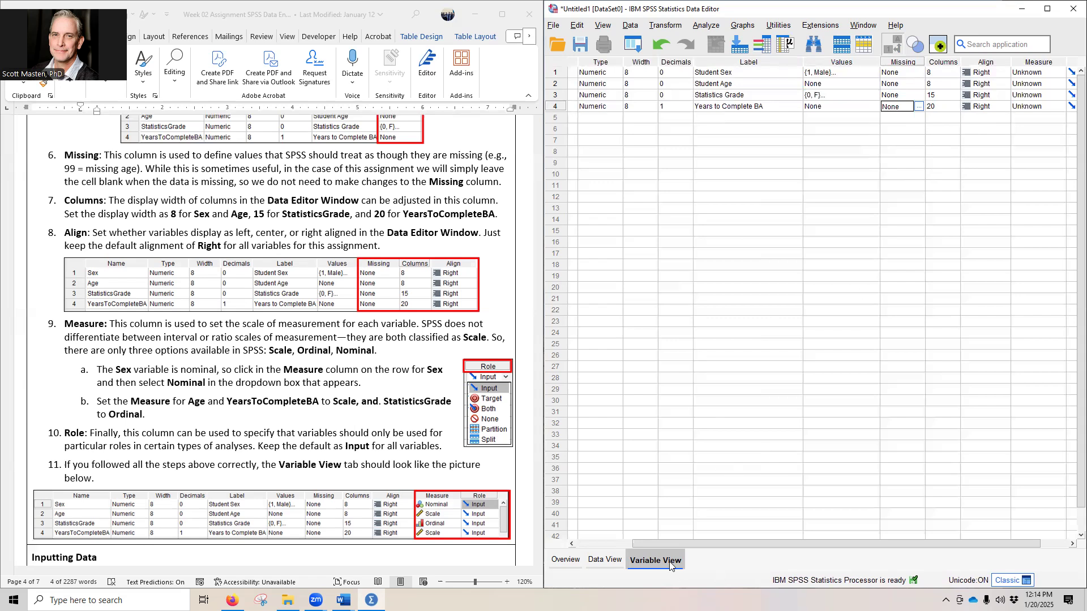
# Step: Set the measurement level to Nominal for Sex and Scale for Age
pyautogui.moveTo(709, 544); pyautogui.dragTo(815, 537)
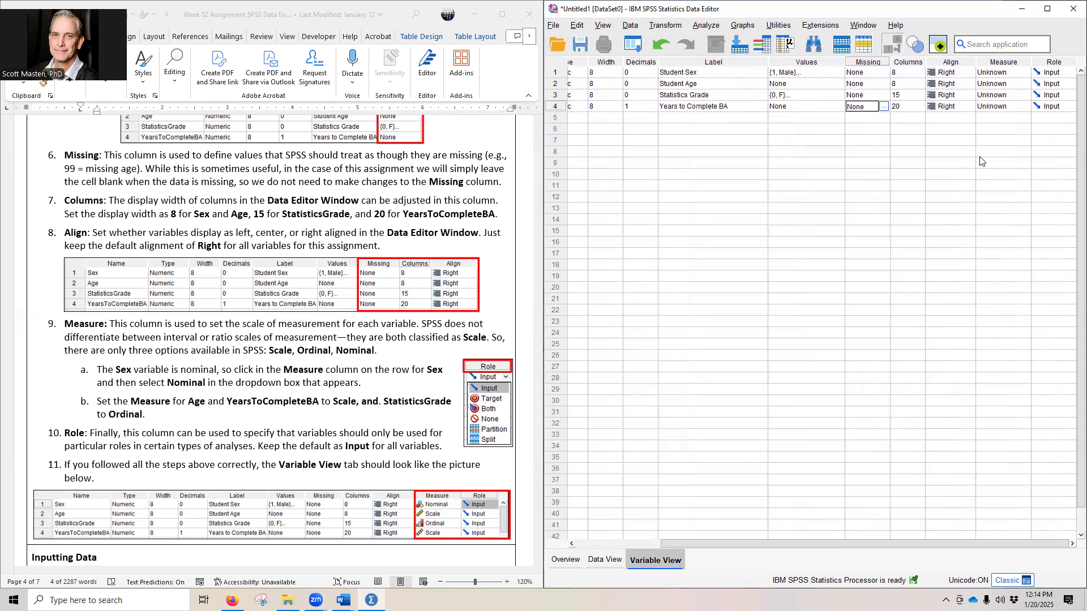
pyautogui.click(1023, 74)
pyautogui.click(1008, 104)
pyautogui.click(983, 85)
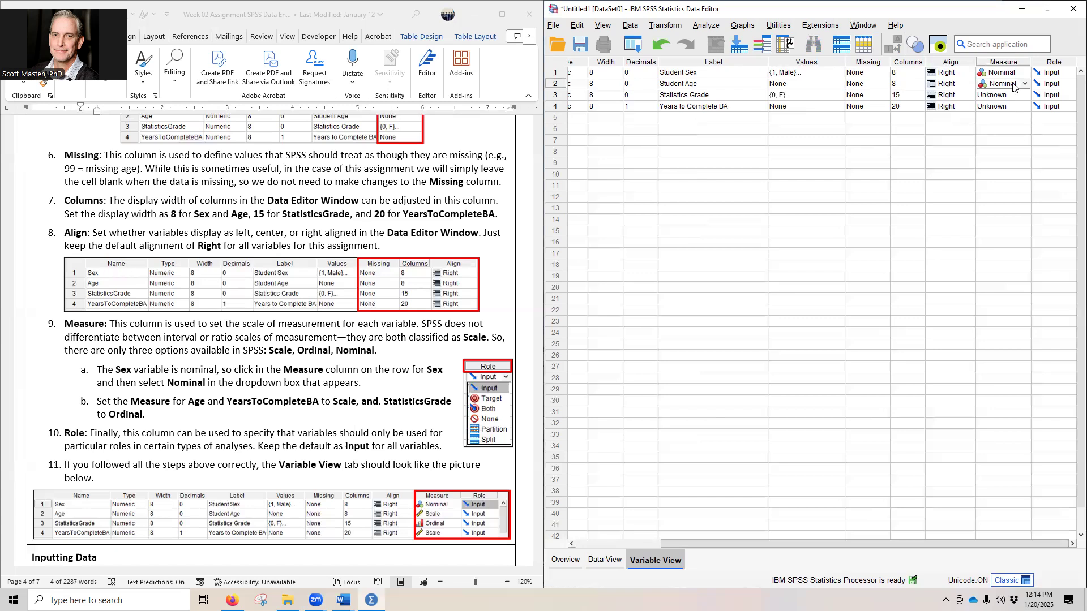
pyautogui.click(1024, 84)
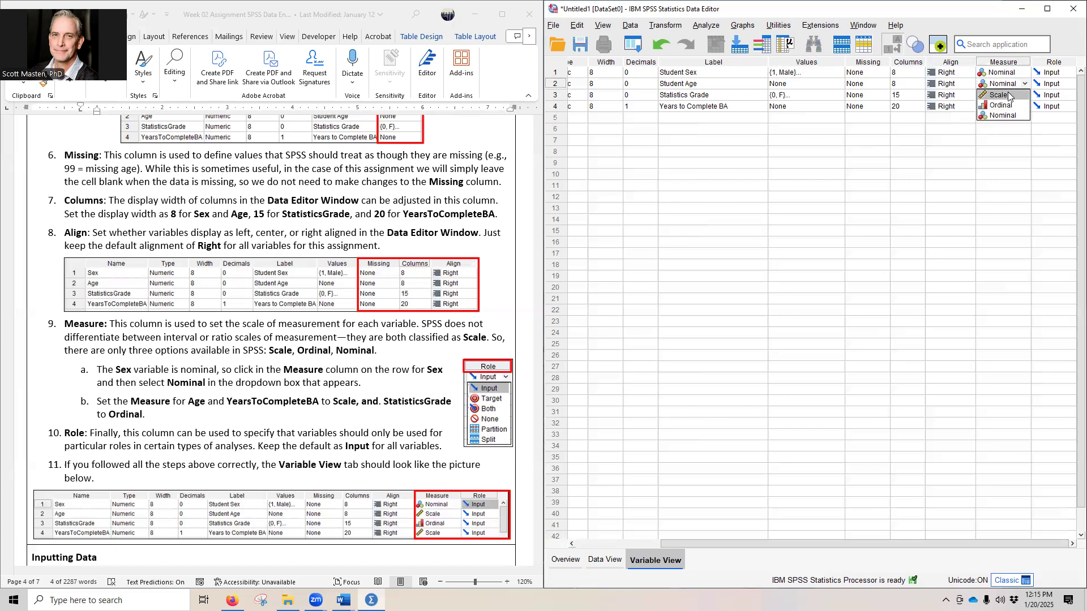
pyautogui.click(998, 95)
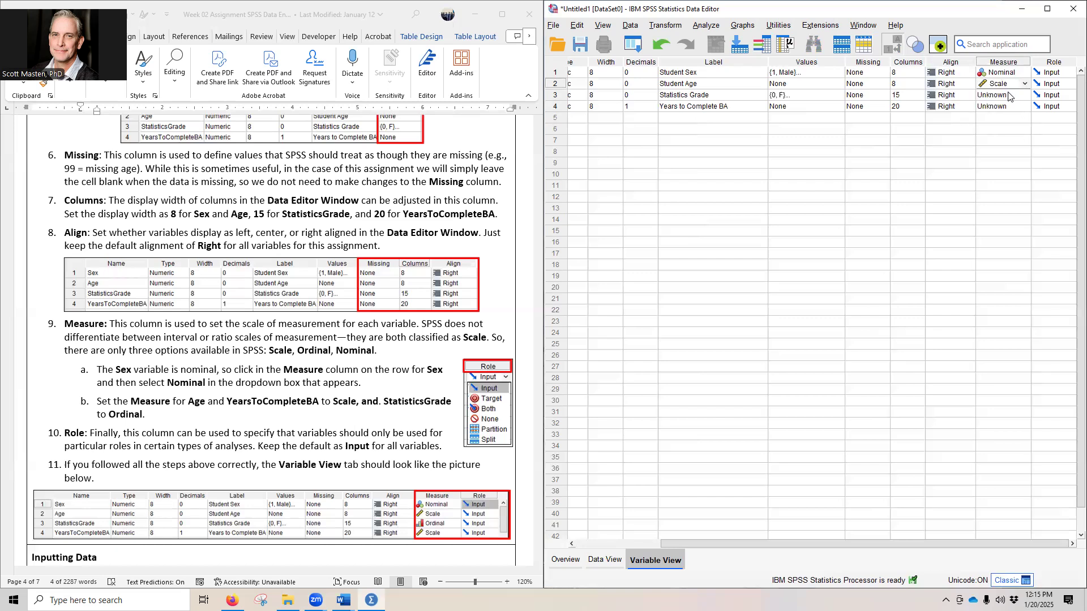
# Step: Set the measurement level to Ordinal for StatisticsGrade and Scale for YearsToCompleteBA
pyautogui.click(999, 96)
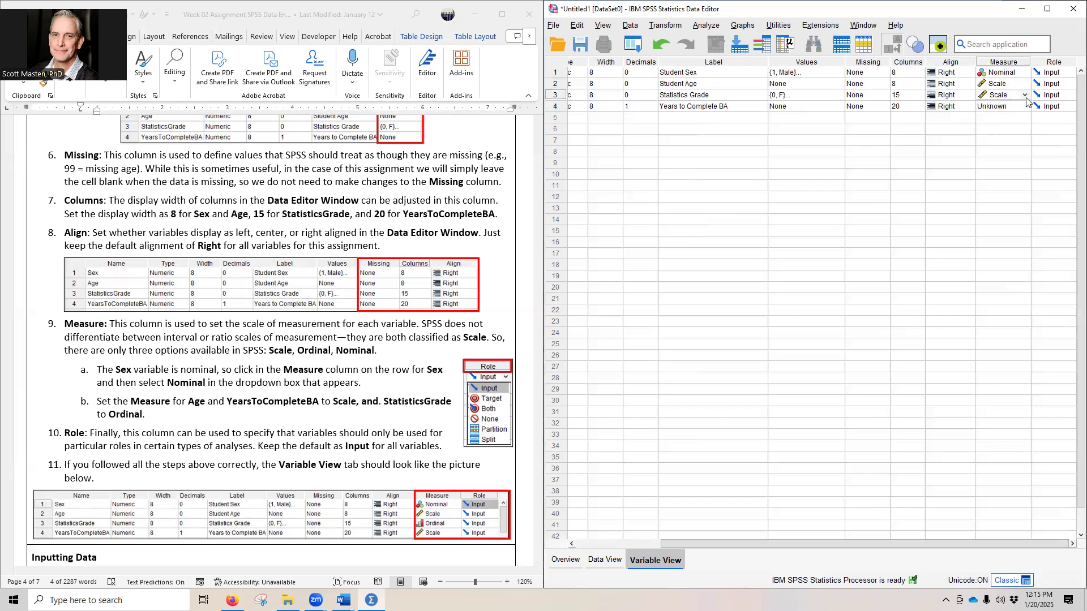
pyautogui.click(1025, 96)
pyautogui.click(1016, 114)
pyautogui.click(991, 107)
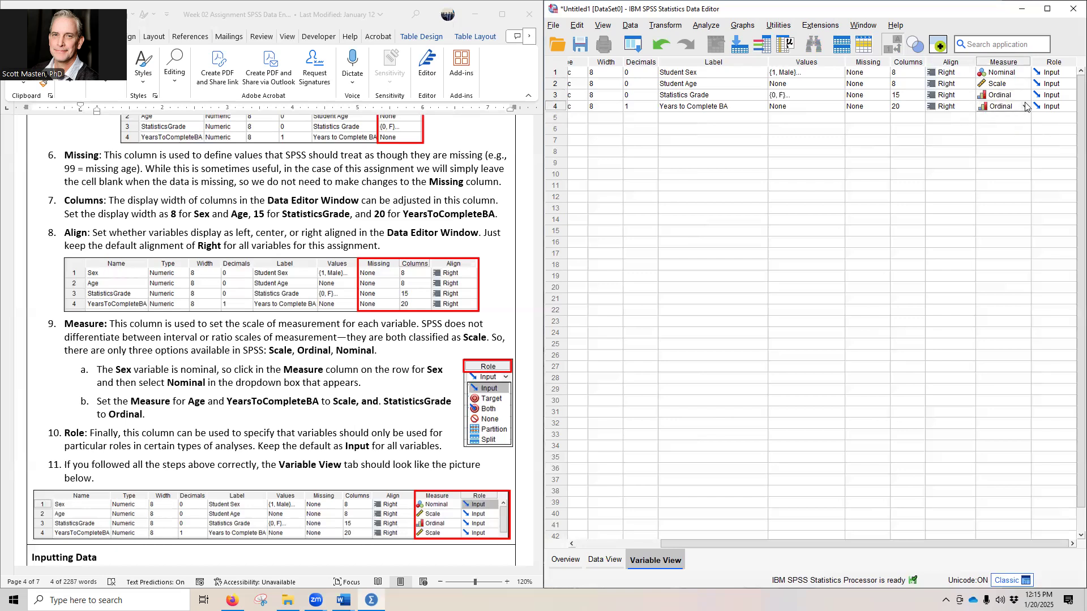
pyautogui.click(1025, 107)
pyautogui.click(1011, 117)
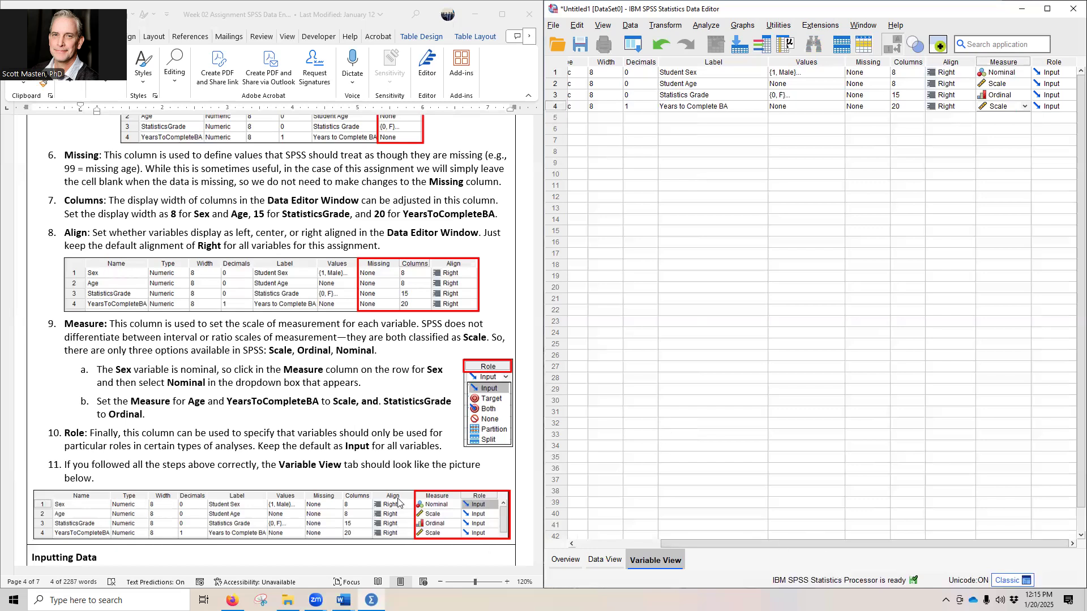
# Step: Compare the variable definitions with the assignment picture, and read the Inputting Data instructions with Data View open
pyautogui.scroll(-8, 398, 502)
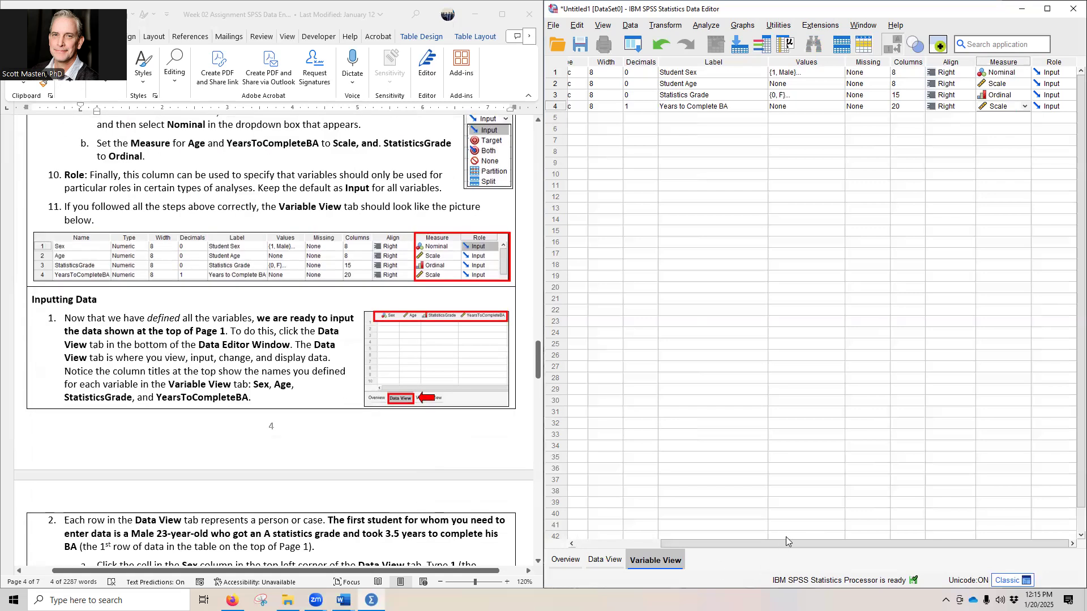
pyautogui.moveTo(786, 540); pyautogui.dragTo(688, 535)
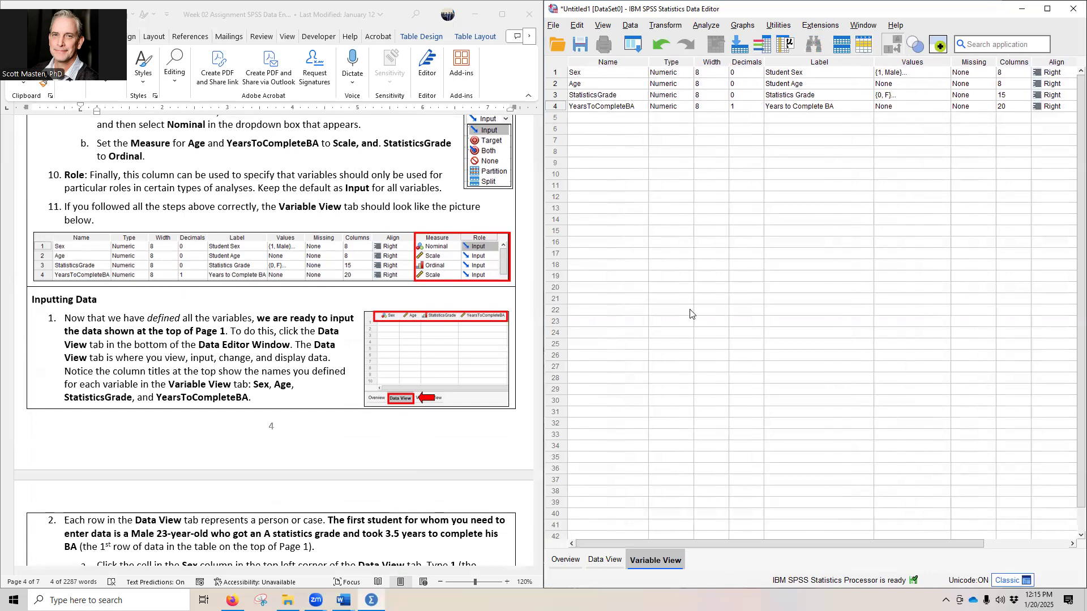
pyautogui.click(599, 560)
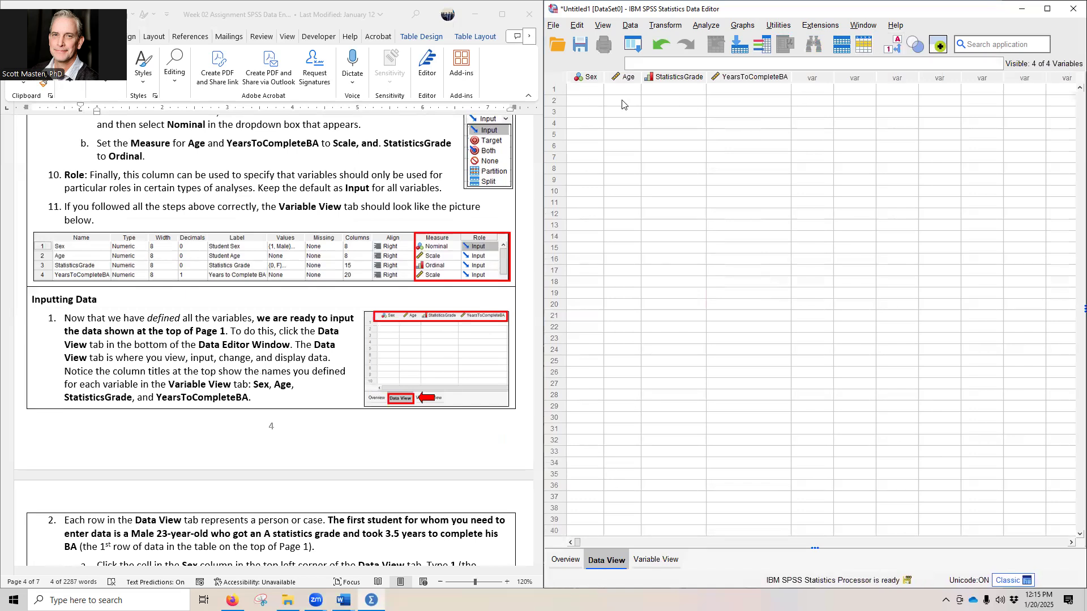
pyautogui.scroll(-1, 291, 420)
pyautogui.scroll(-5, 290, 420)
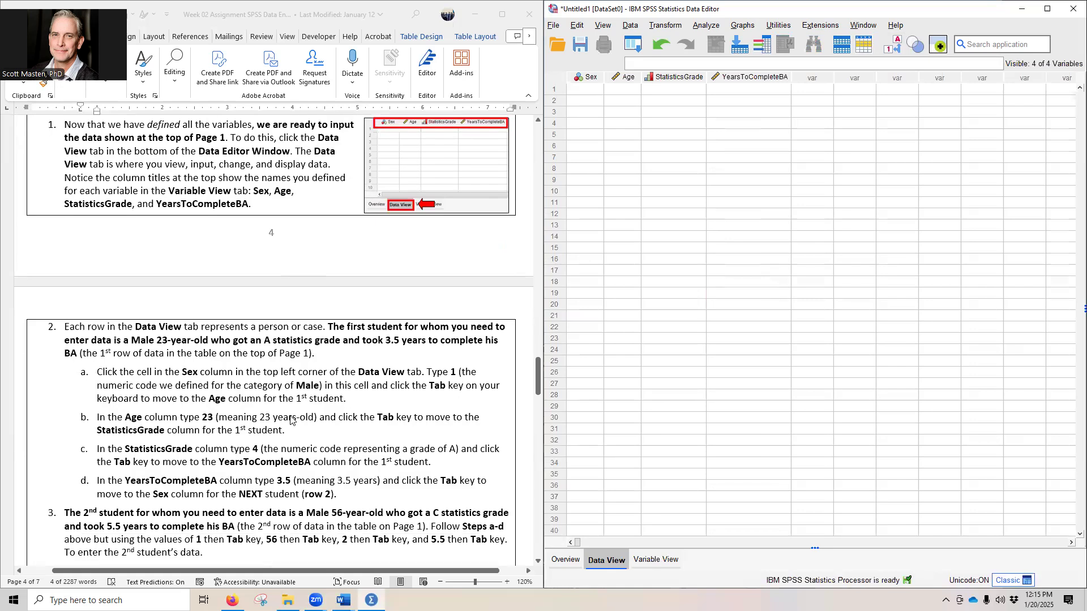
pyautogui.scroll(-3, 342, 427)
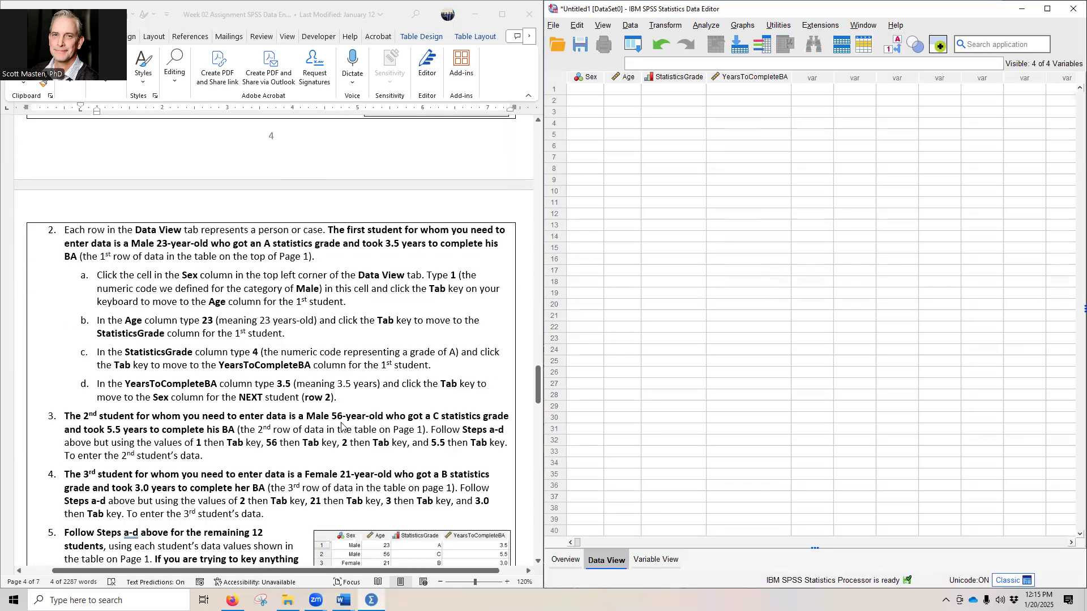
pyautogui.scroll(-2, 341, 427)
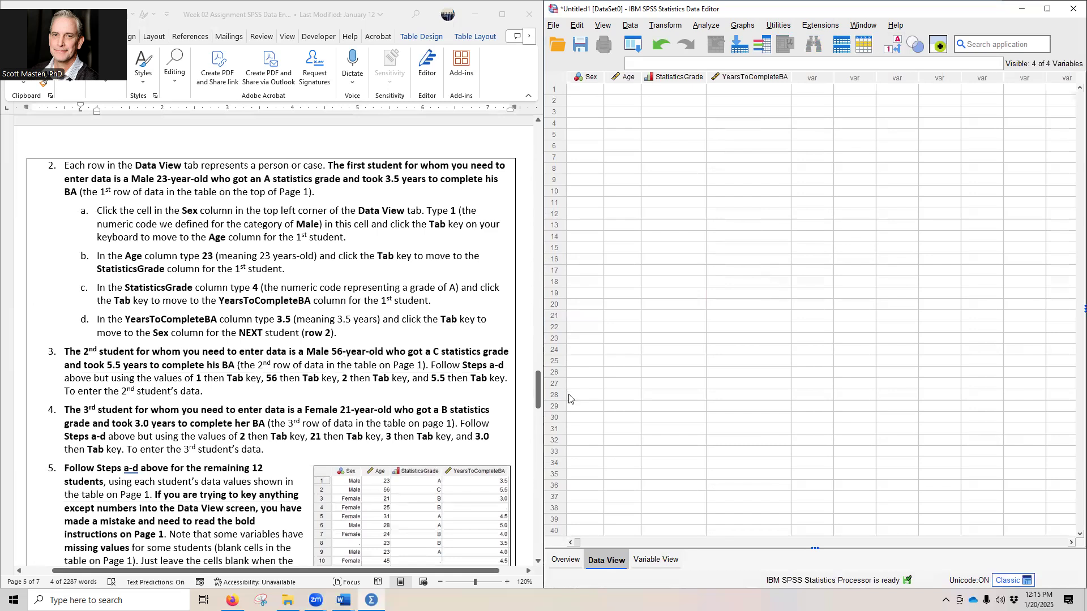
# Step: Enter the first student's Sex as 1 (Male) and Age as 23, following the assignment's data table
pyautogui.moveTo(539, 401); pyautogui.dragTo(539, 171)
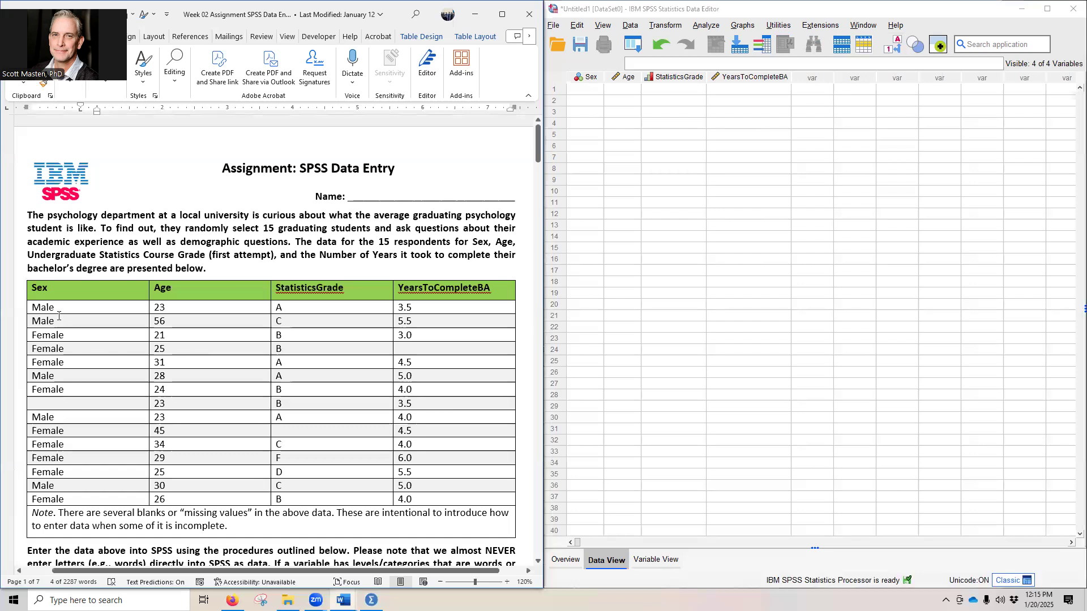
pyautogui.moveTo(48, 308); pyautogui.dragTo(439, 309)
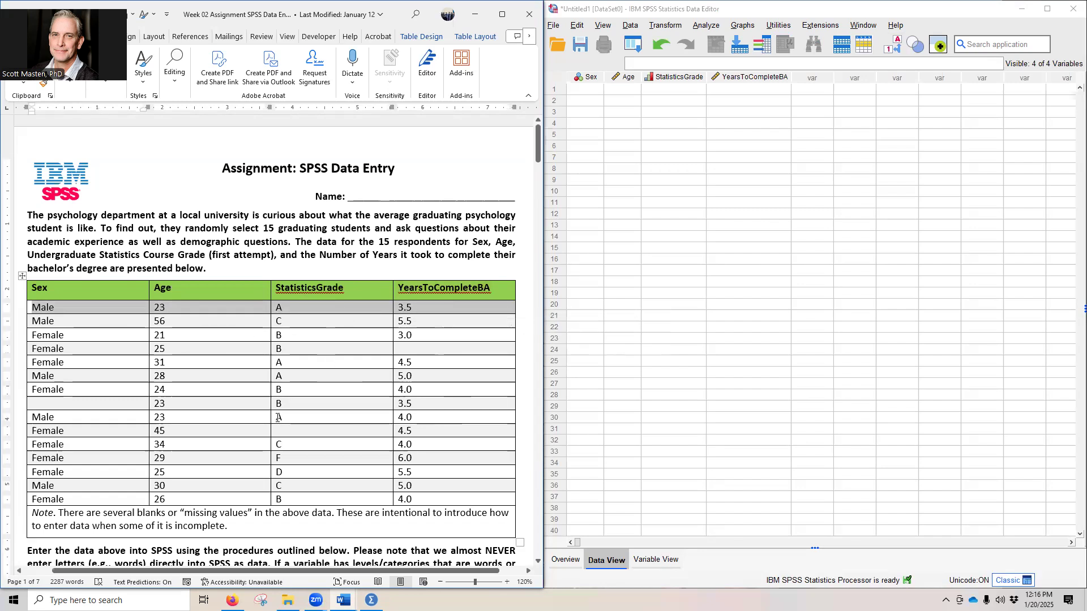
pyautogui.click(594, 91)
pyautogui.doubleClick(598, 93)
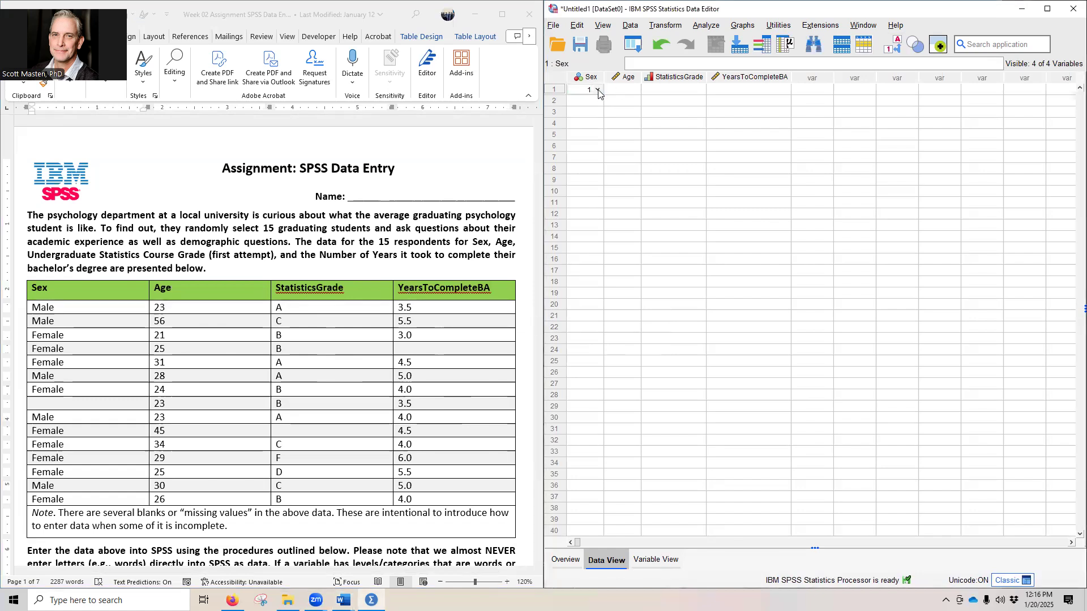
pyautogui.press('Return')
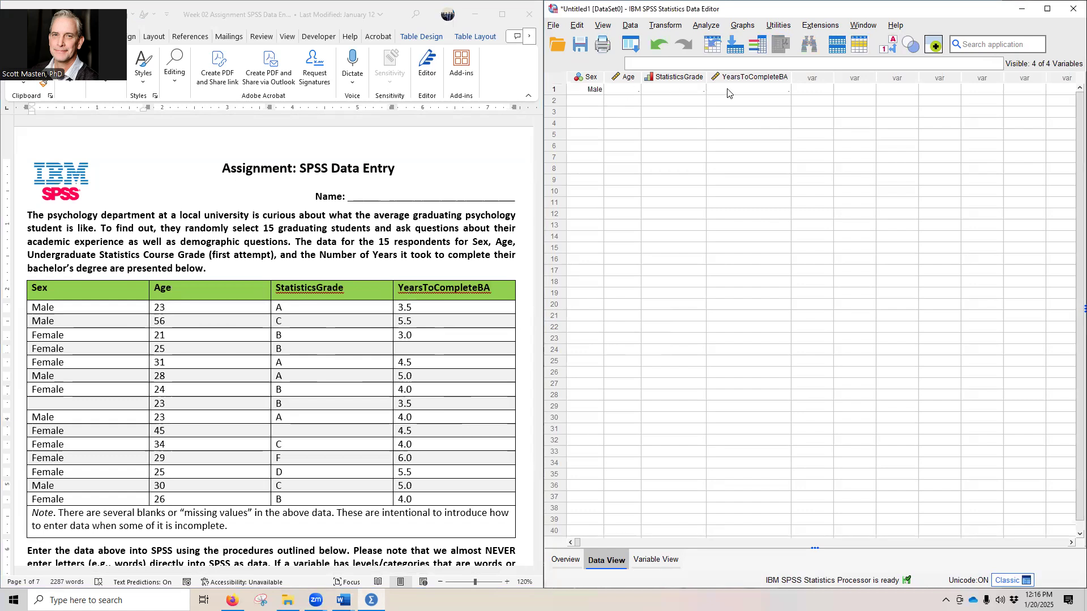
pyautogui.click(626, 90)
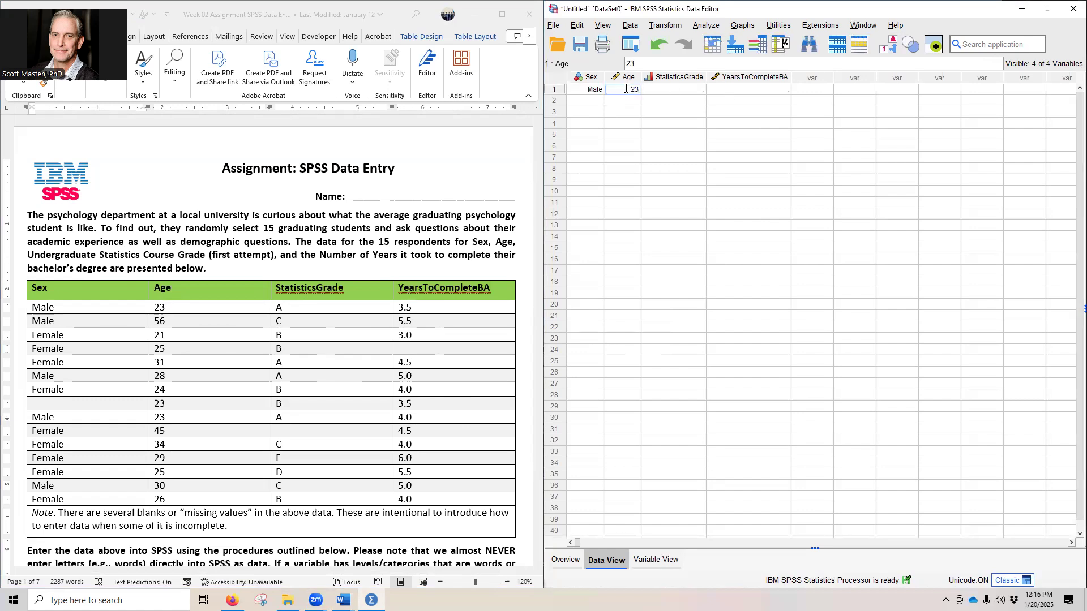
pyautogui.click(684, 90)
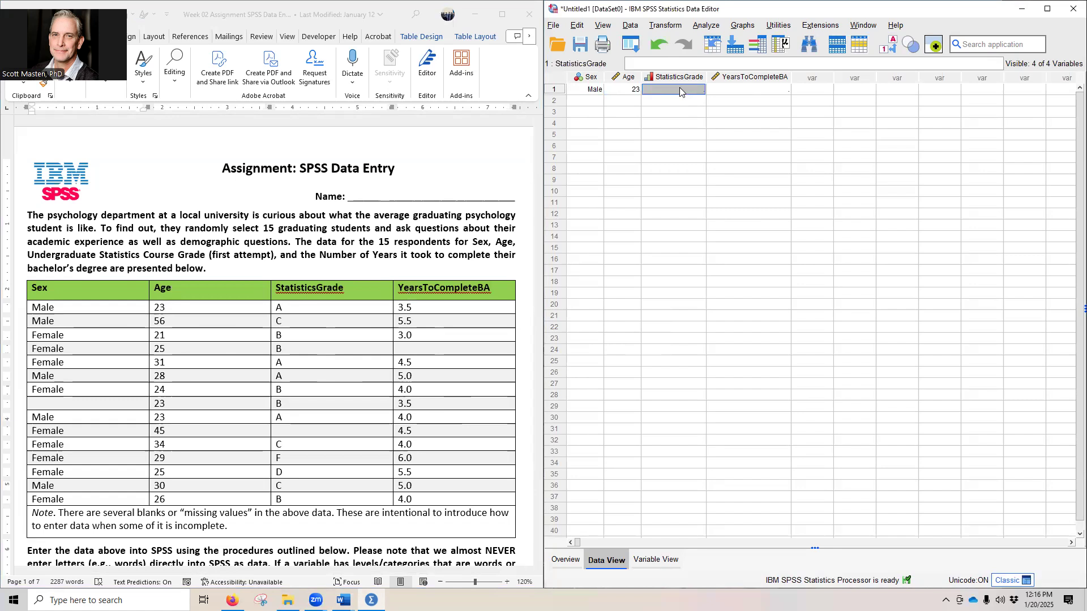
# Step: Toggle the data display between numeric codes and value labels, ending with the value labels shown
pyautogui.click(891, 46)
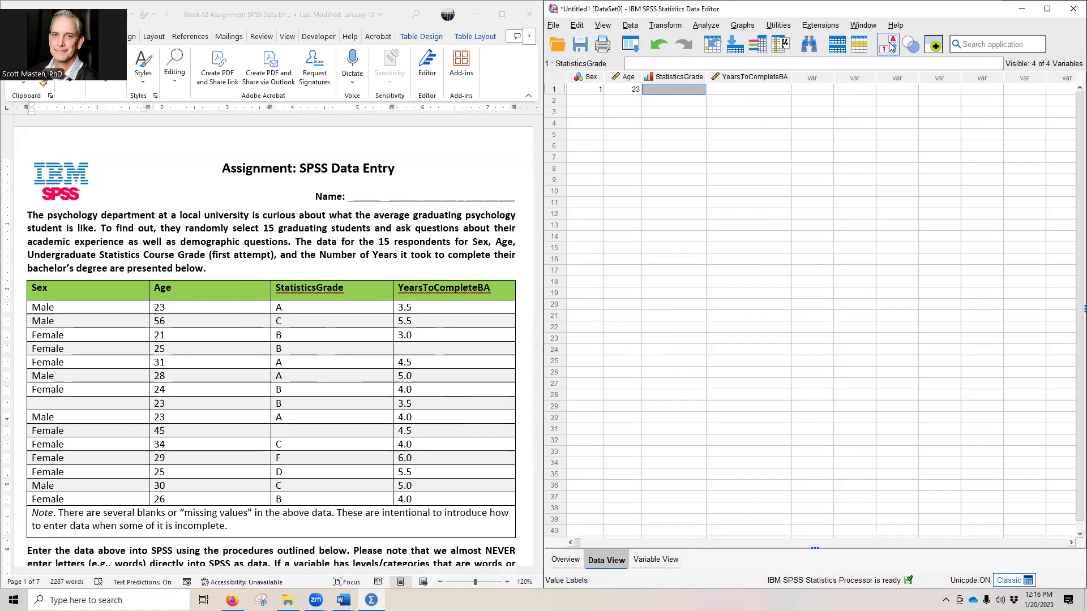
pyautogui.click(891, 45)
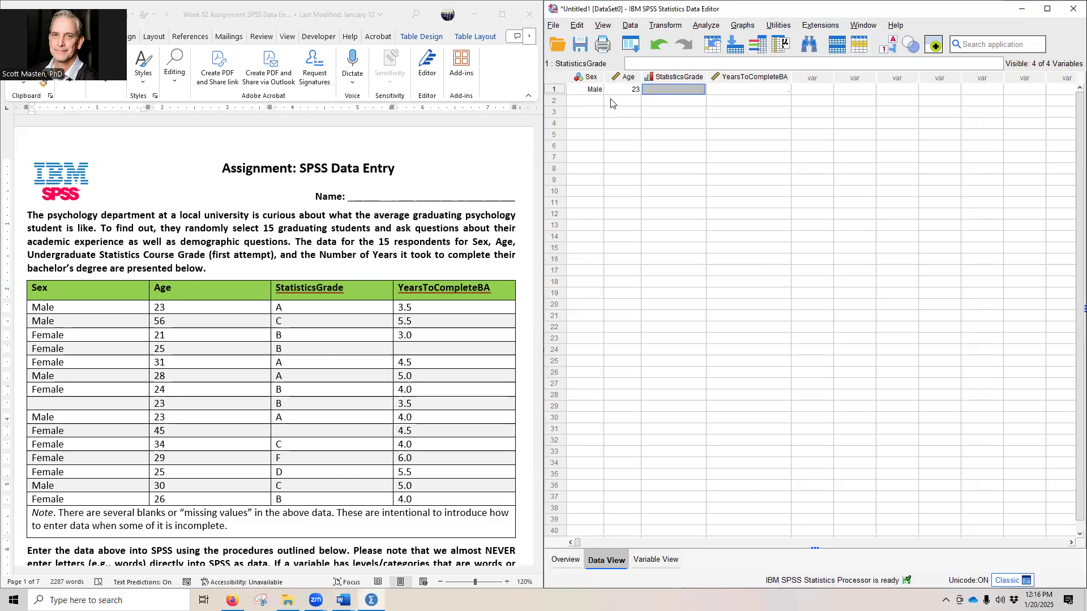
pyautogui.click(884, 45)
pyautogui.click(884, 44)
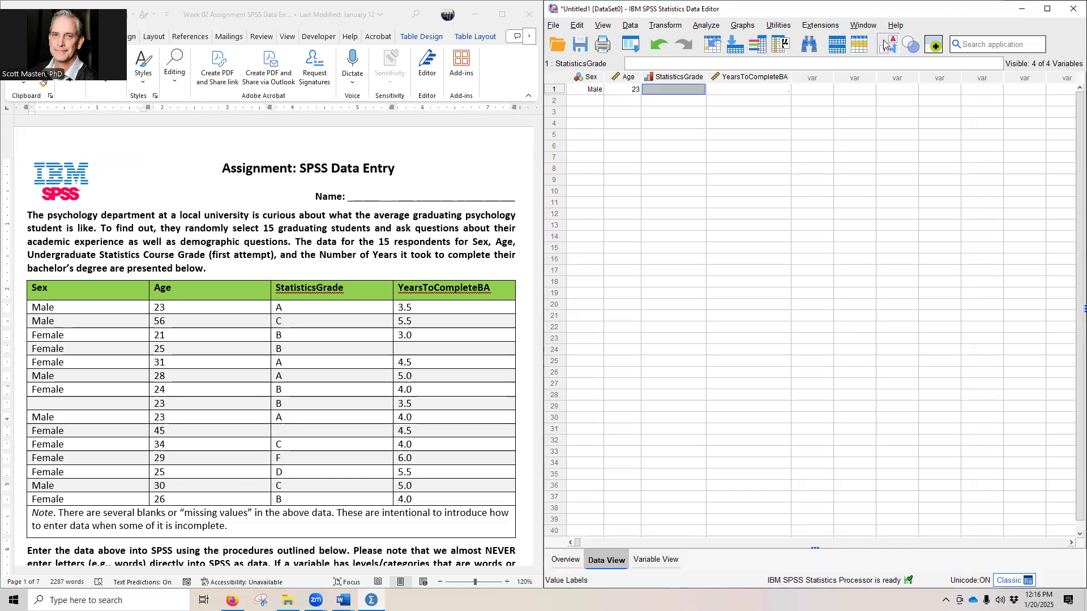
pyautogui.click(884, 45)
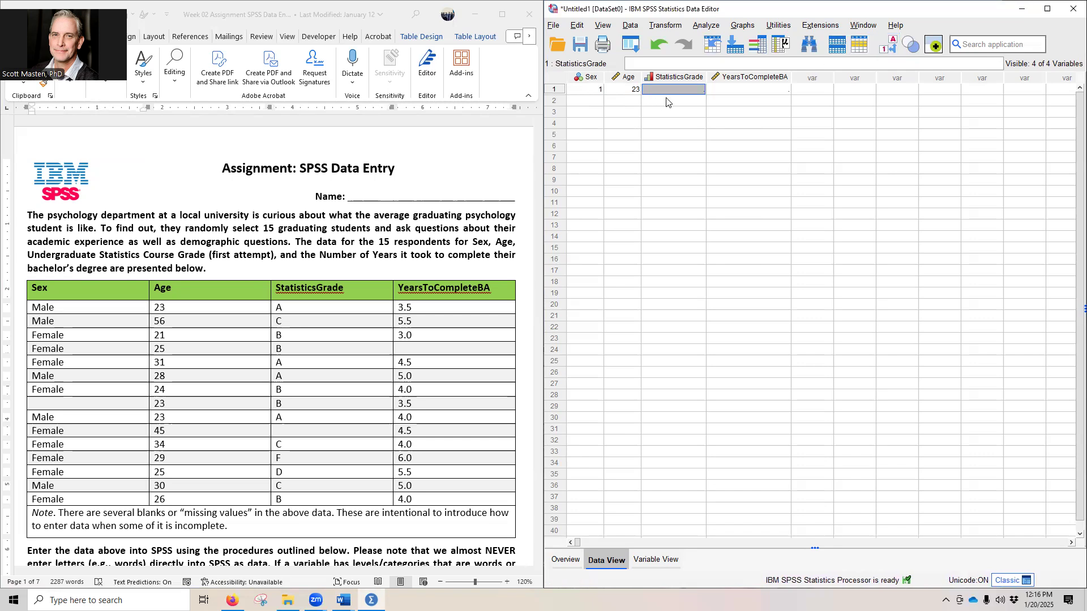
pyautogui.click(885, 45)
# Step: Choose A as the first student's StatisticsGrade from the defined value labels
pyautogui.click(694, 88)
pyautogui.click(697, 91)
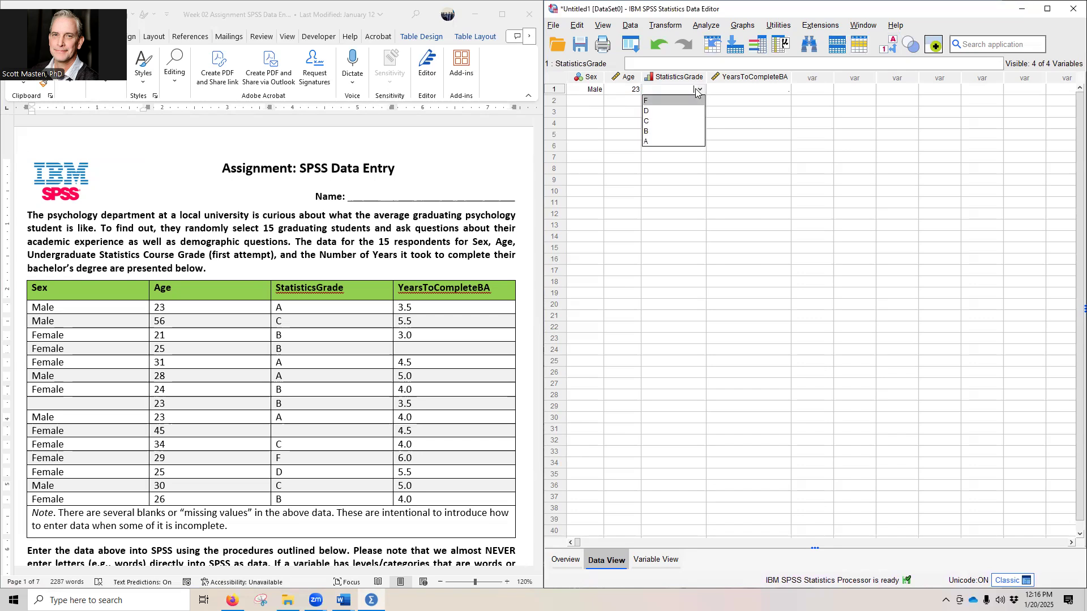
pyautogui.click(685, 138)
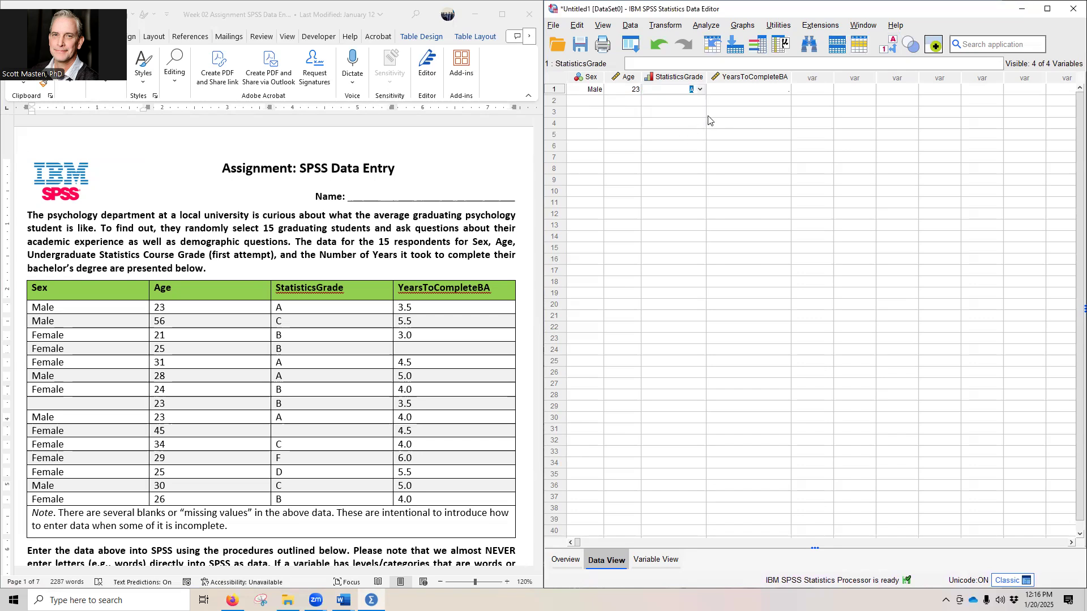
# Step: Clear the first student's StatisticsGrade, switch the grid to numeric codes, and re-enter the grade as 4
pyautogui.press('Tab')
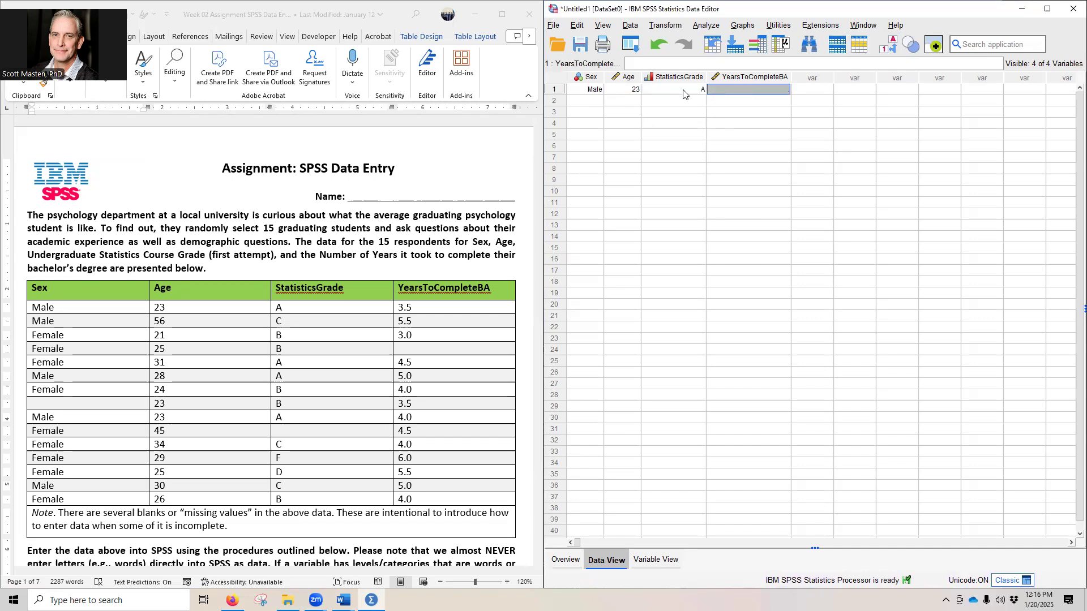
pyautogui.click(683, 93)
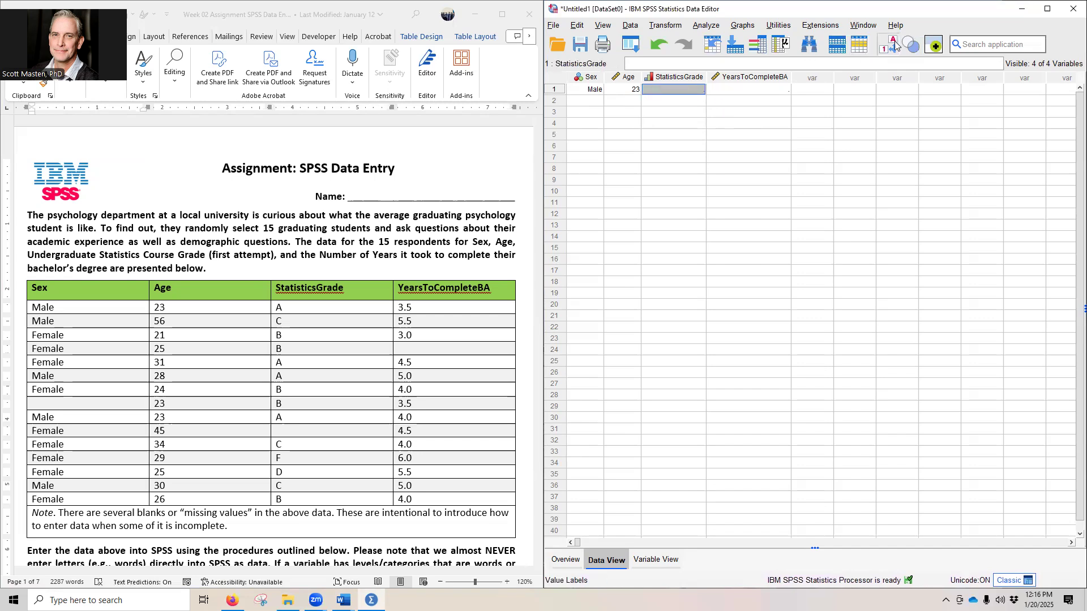
pyautogui.click(889, 46)
pyautogui.click(708, 89)
pyautogui.click(697, 90)
pyautogui.click(696, 90)
pyautogui.click(711, 94)
pyautogui.click(684, 95)
pyautogui.write('4')
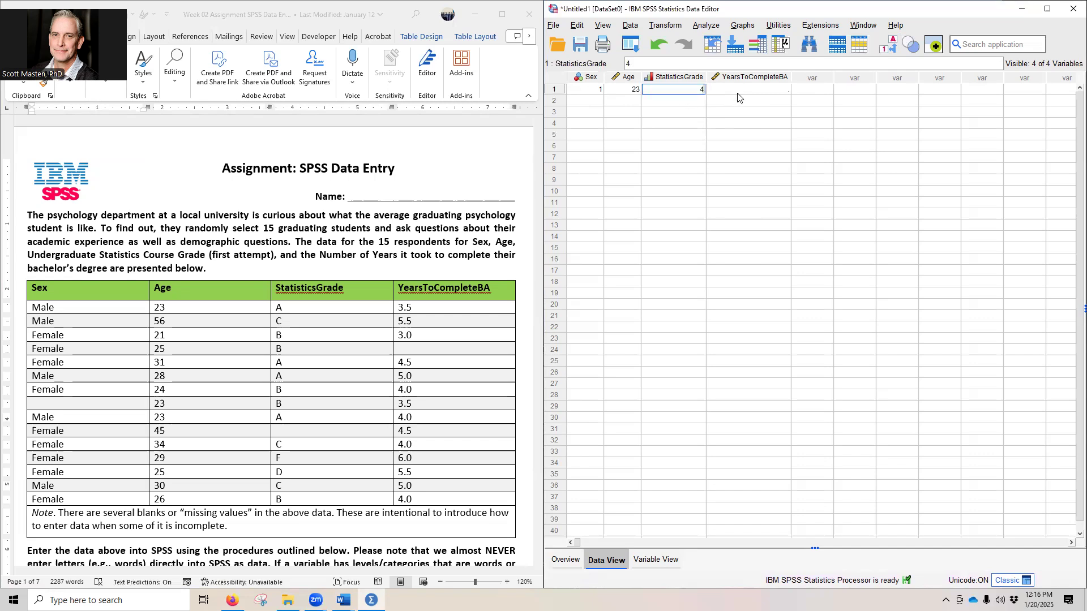
pyautogui.click(739, 91)
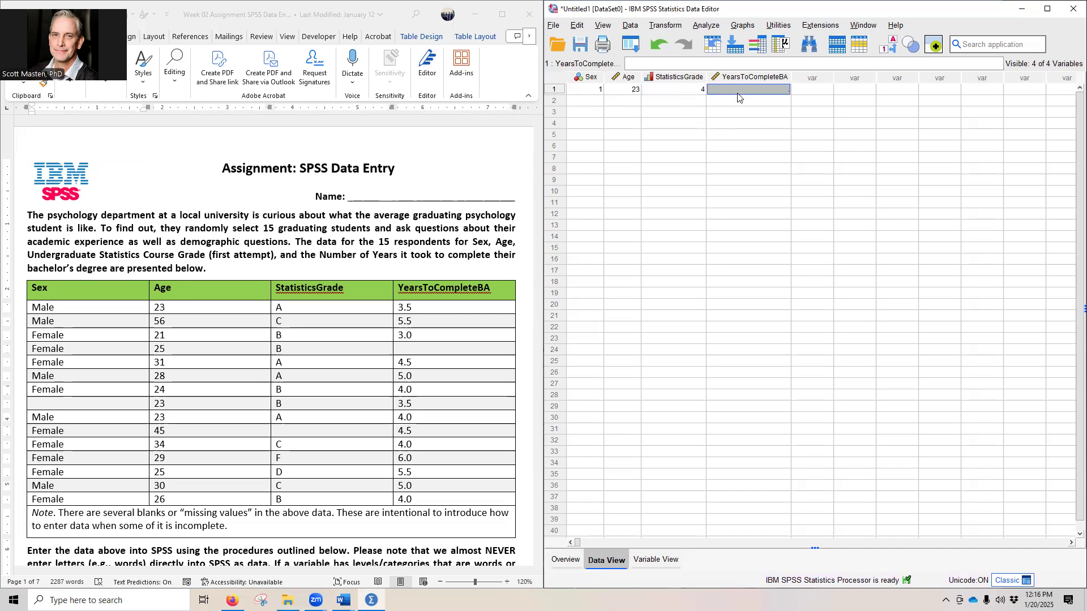
# Step: Enter 3.5 as the first student's YearsToCompleteBA, keeping the grid on numeric codes
pyautogui.click(892, 50)
pyautogui.write('3.5')
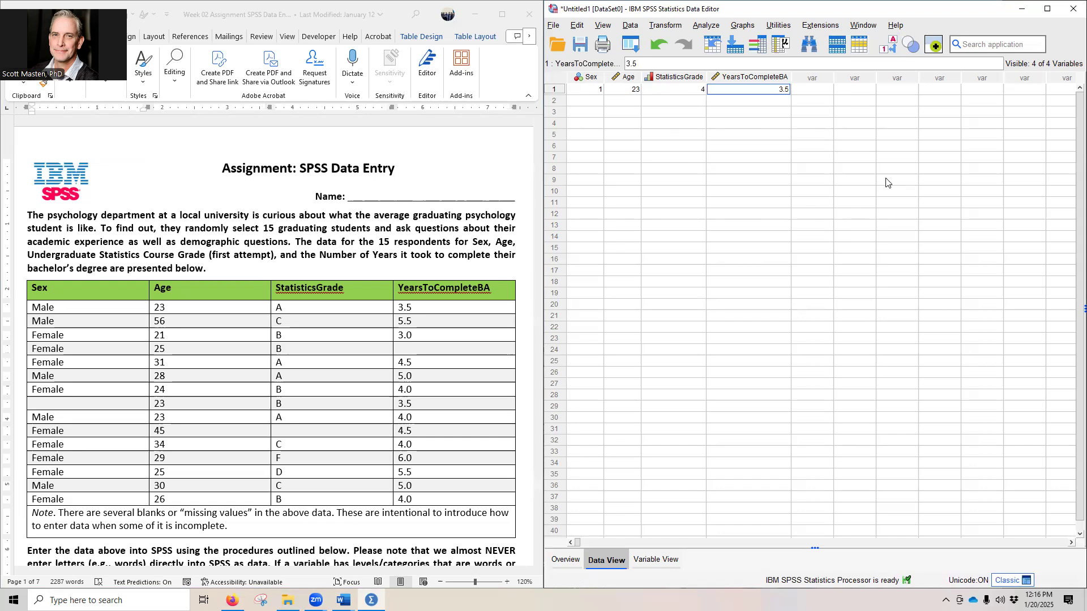
pyautogui.press('Tab')
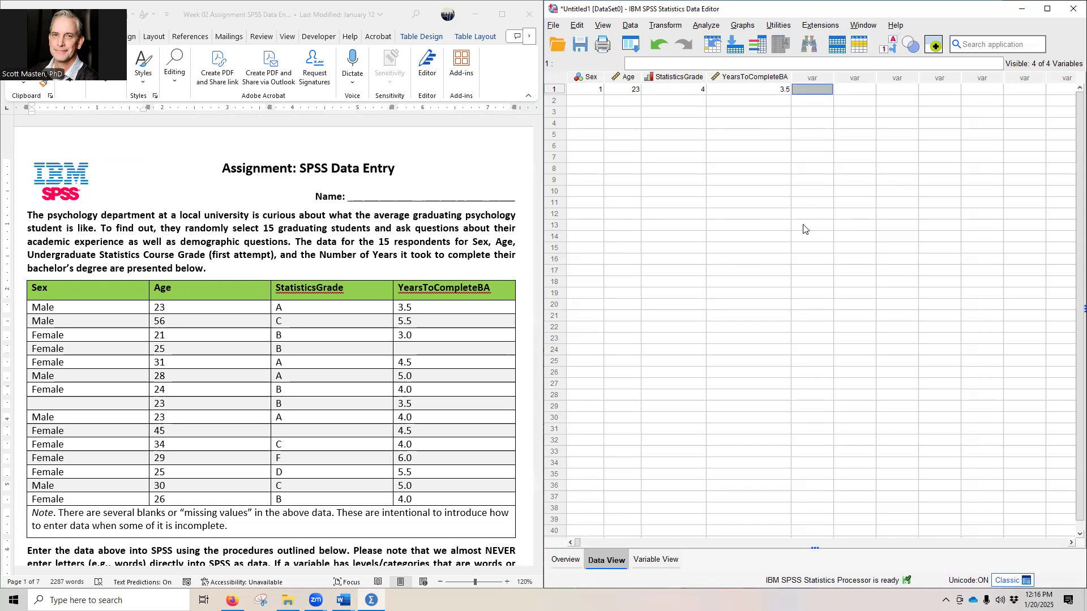
pyautogui.click(585, 102)
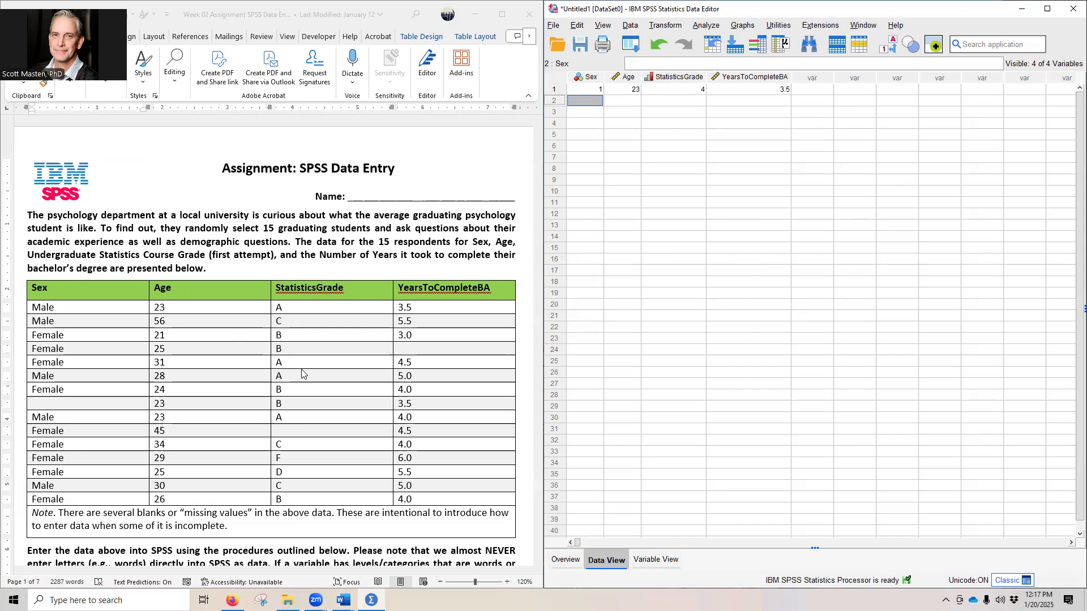
pyautogui.click(889, 47)
pyautogui.click(888, 47)
# Step: Copy the 15 students' data rows from the Word assignment table and paste them into SPSS from the first student's Sex cell
pyautogui.click(41, 311)
pyautogui.moveTo(35, 309); pyautogui.dragTo(423, 494)
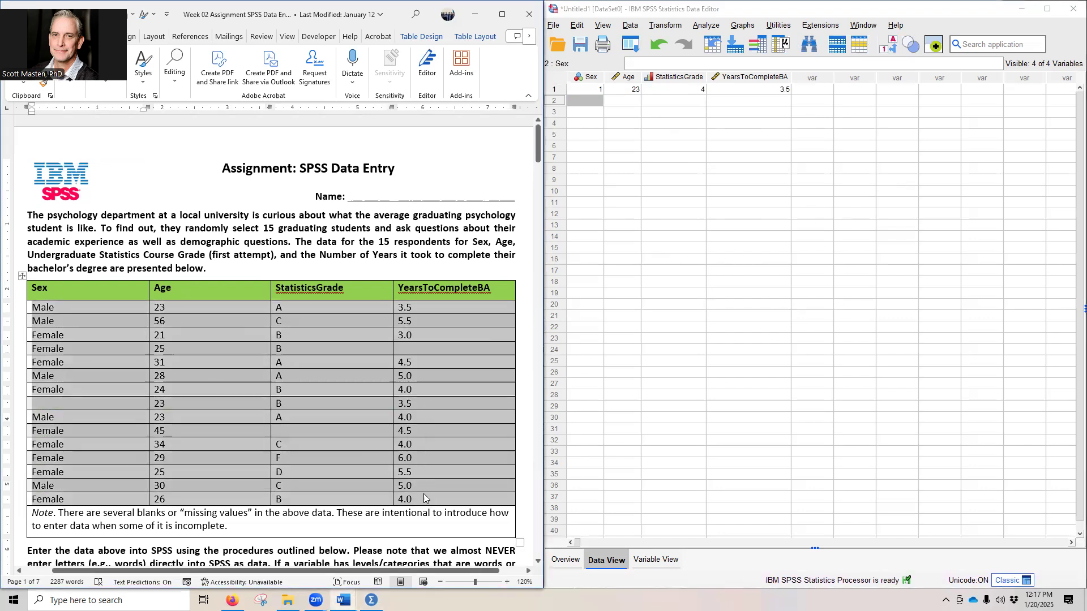
pyautogui.rightClick(430, 336)
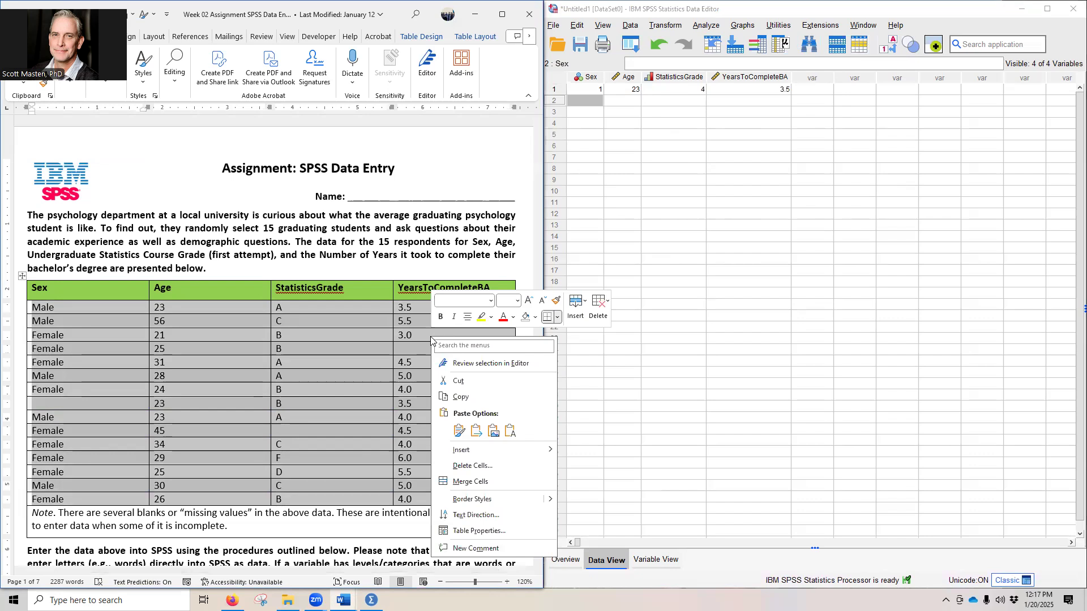
pyautogui.click(461, 396)
pyautogui.click(587, 92)
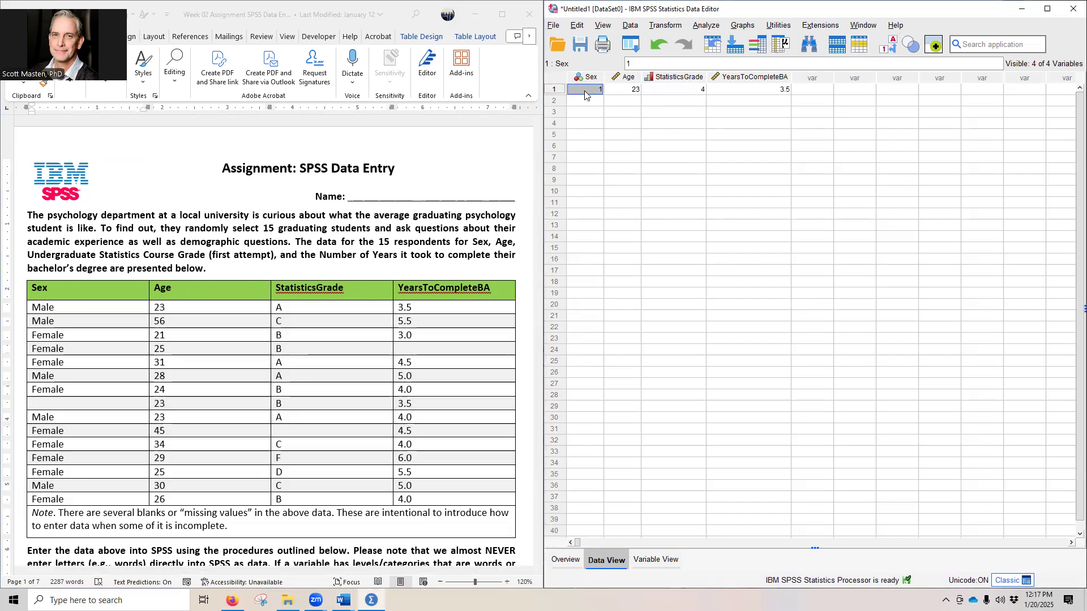
pyautogui.rightClick(580, 95)
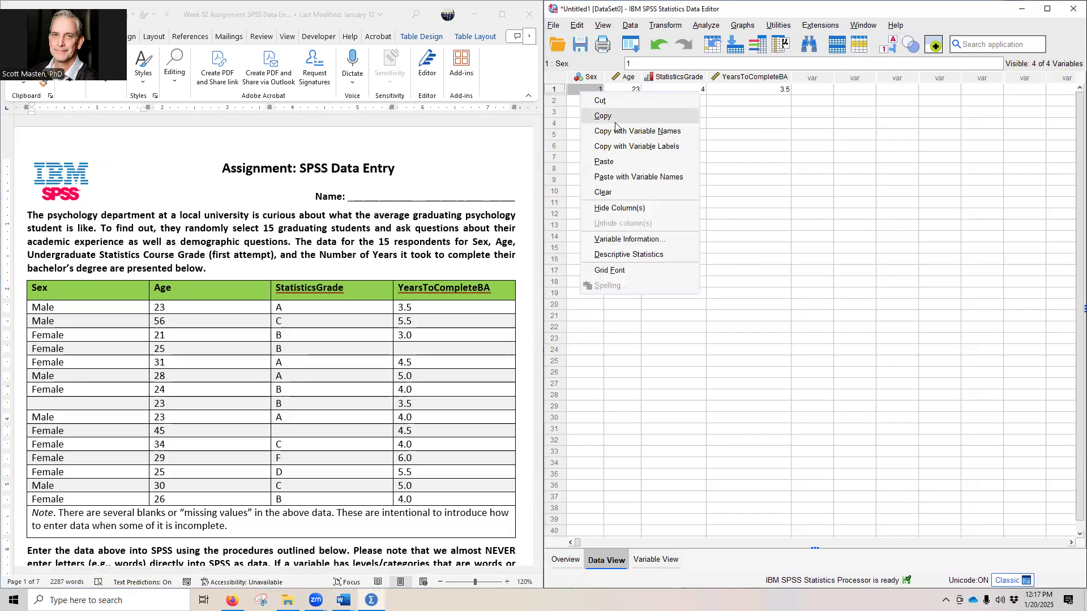
pyautogui.click(605, 162)
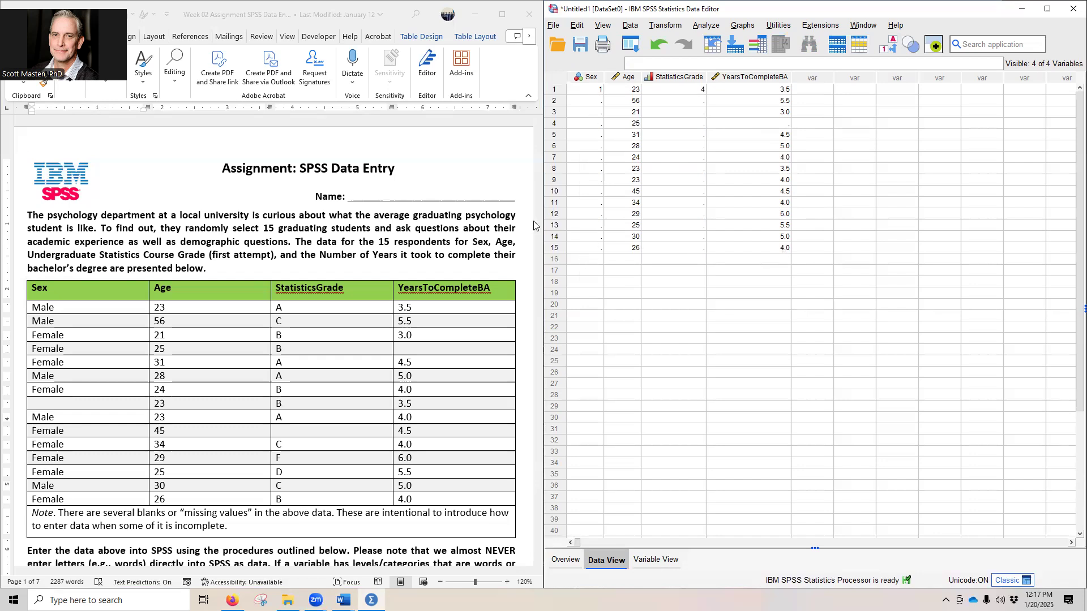
# Step: Enter the Sex codes for students 2 to 7 as 1, 2, 2, 2, 1, 2, leaving student 8 blank
pyautogui.click(584, 102)
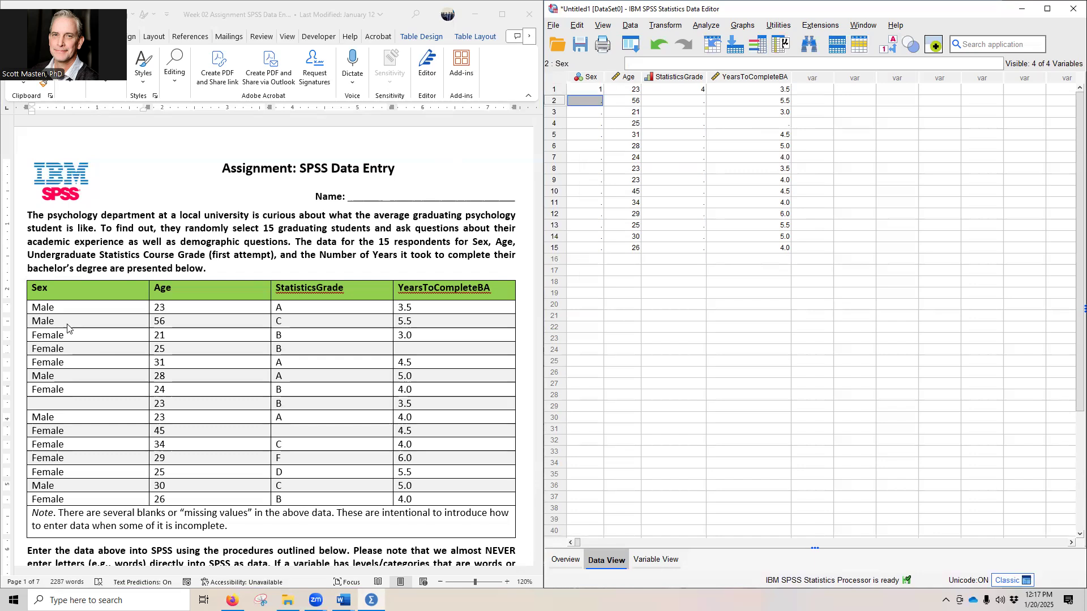
pyautogui.write('1')
pyautogui.press('Return')
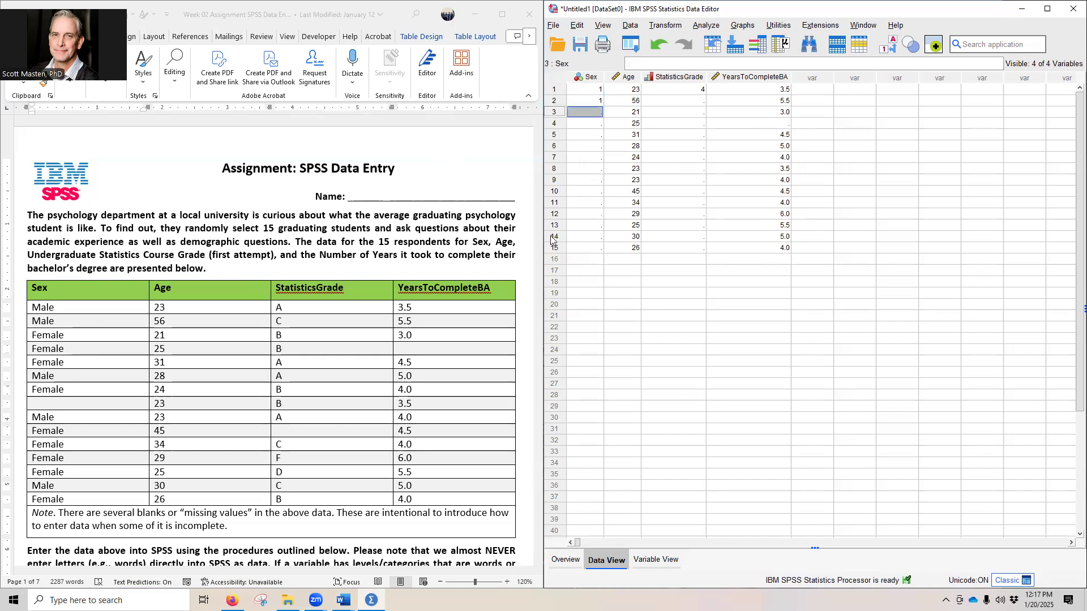
pyautogui.write('2')
pyautogui.press('Return')
pyautogui.write('2')
pyautogui.press('Return')
pyautogui.write('2')
pyautogui.press('Return')
pyautogui.write('1')
pyautogui.press('Return')
pyautogui.write('2')
pyautogui.press('Return')
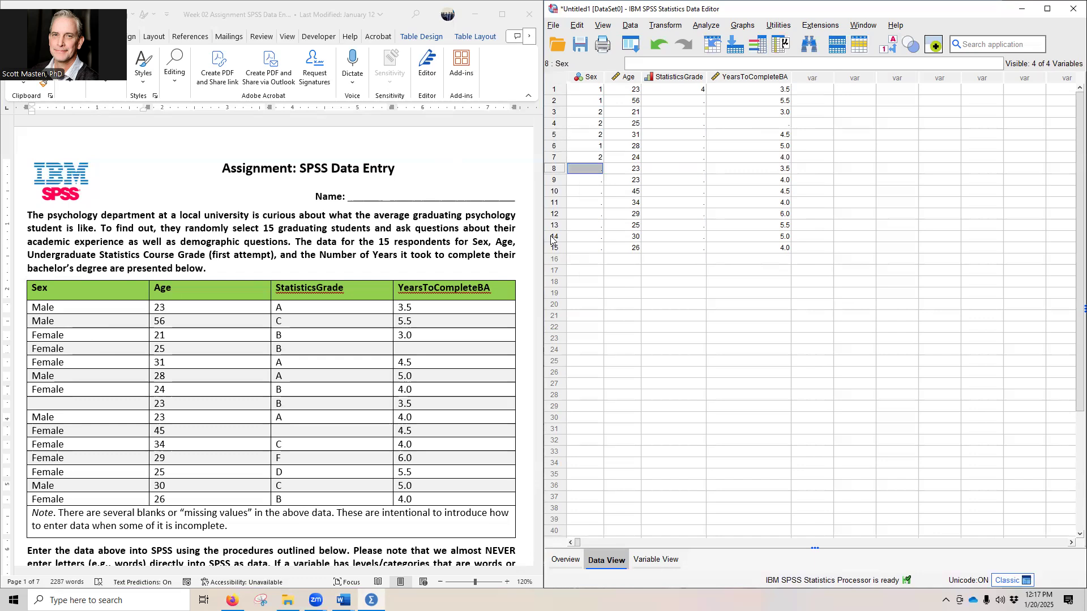
pyautogui.press('Return')
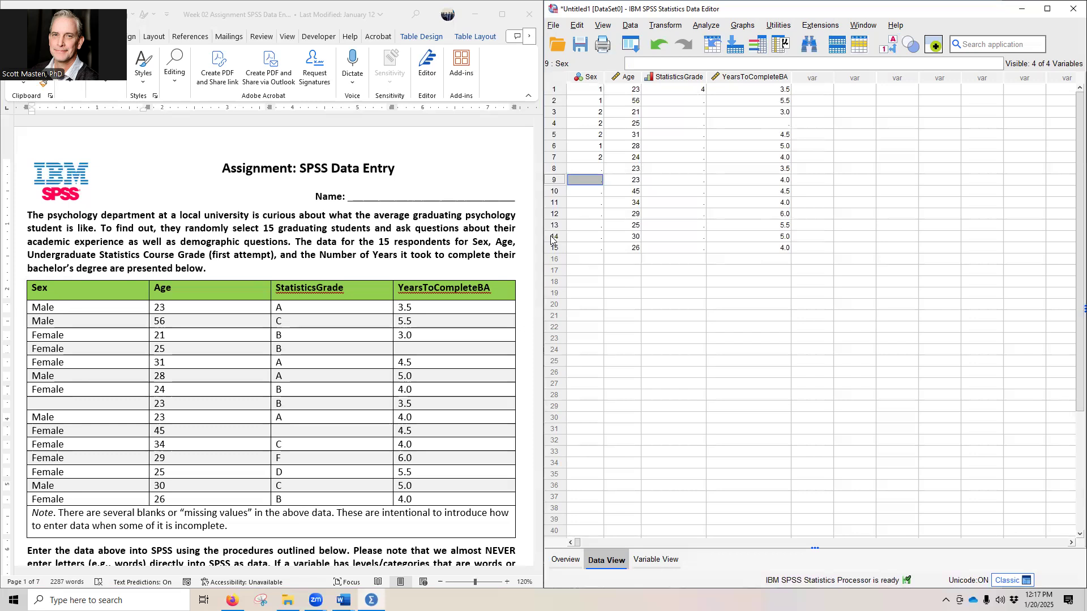
# Step: Enter the Sex codes for students 9 to 15 as 1, 2, 2, 2, 2, 1, 2 and check them as value labels
pyautogui.write('1')
pyautogui.press('Return')
pyautogui.write('2')
pyautogui.press('Return')
pyautogui.write('2')
pyautogui.press('Return')
pyautogui.write('2')
pyautogui.press('Return')
pyautogui.write('2')
pyautogui.press('Return')
pyautogui.write('1')
pyautogui.press('Return')
pyautogui.write('2')
pyautogui.press('Return')
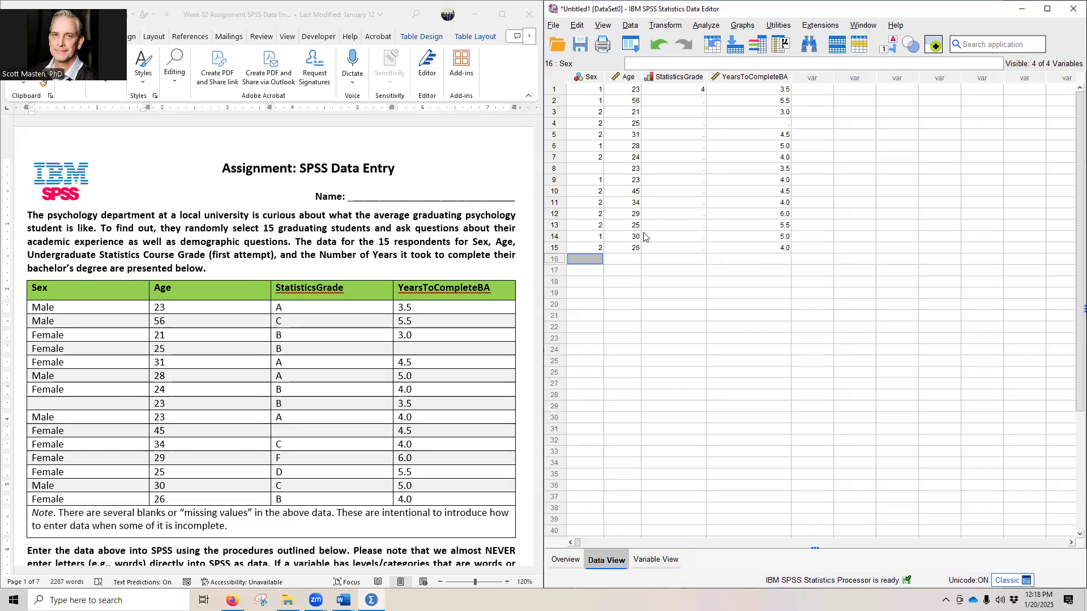
pyautogui.click(888, 46)
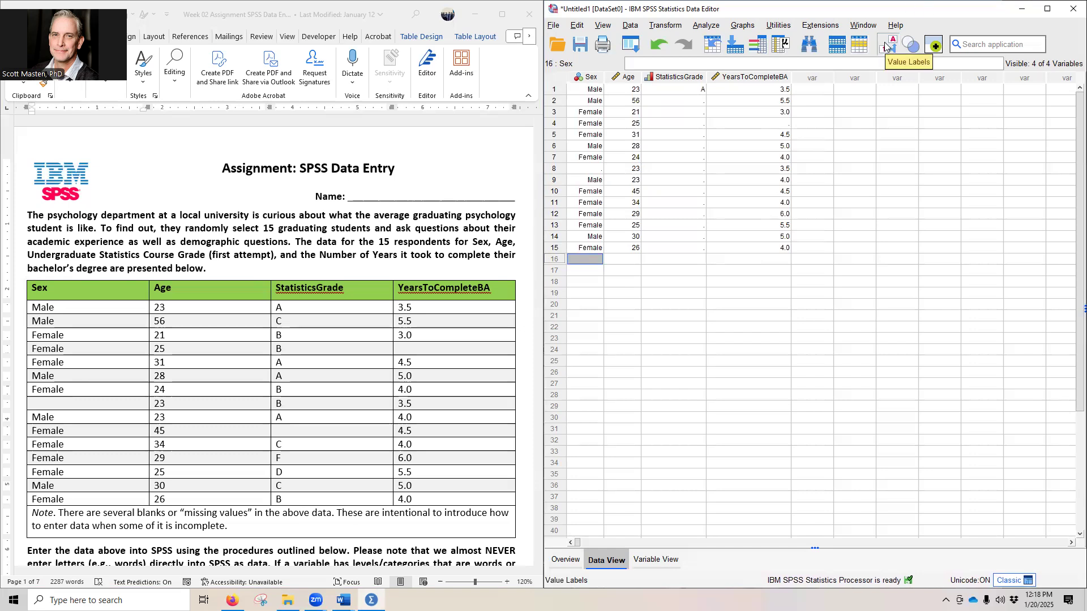
pyautogui.click(886, 46)
# Step: Enter 2 as the second student's StatisticsGrade and check it as a value label before returning to numeric codes
pyautogui.click(678, 89)
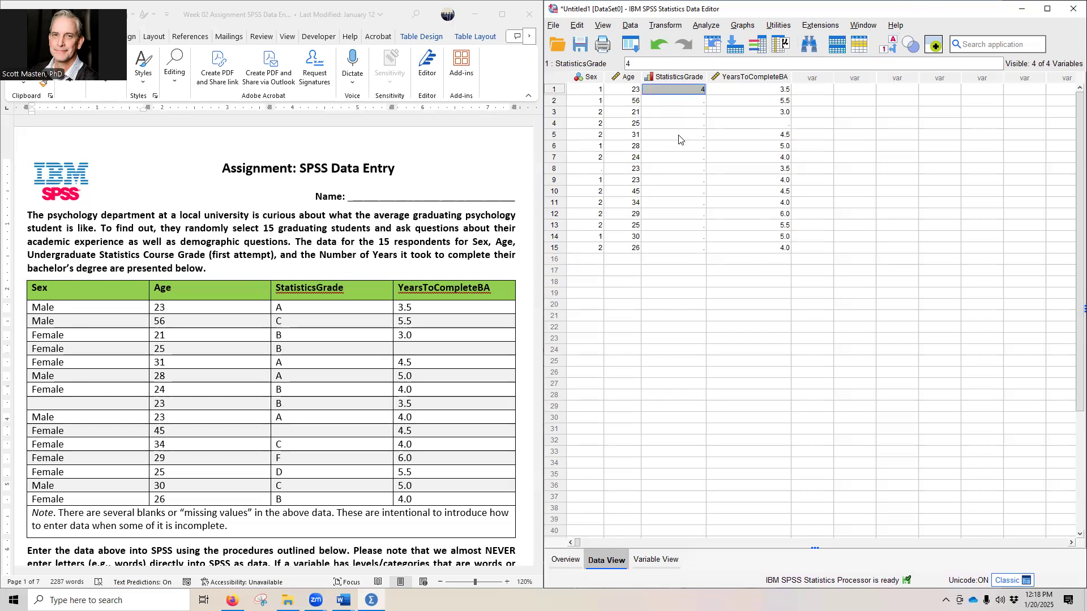
pyautogui.click(688, 102)
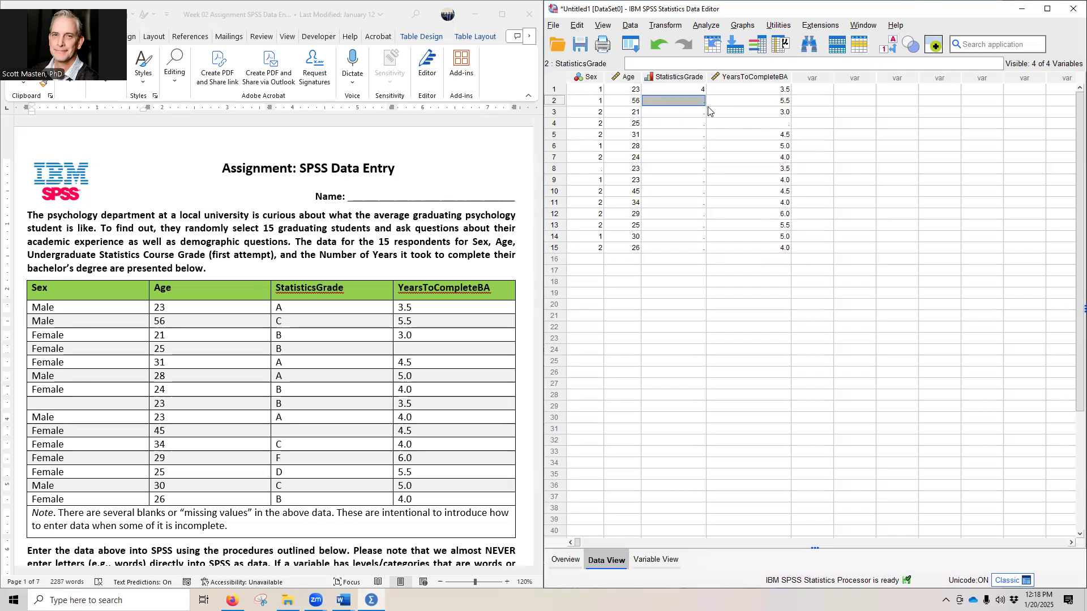
pyautogui.write('2')
pyautogui.press('Return')
pyautogui.click(887, 49)
pyautogui.click(887, 48)
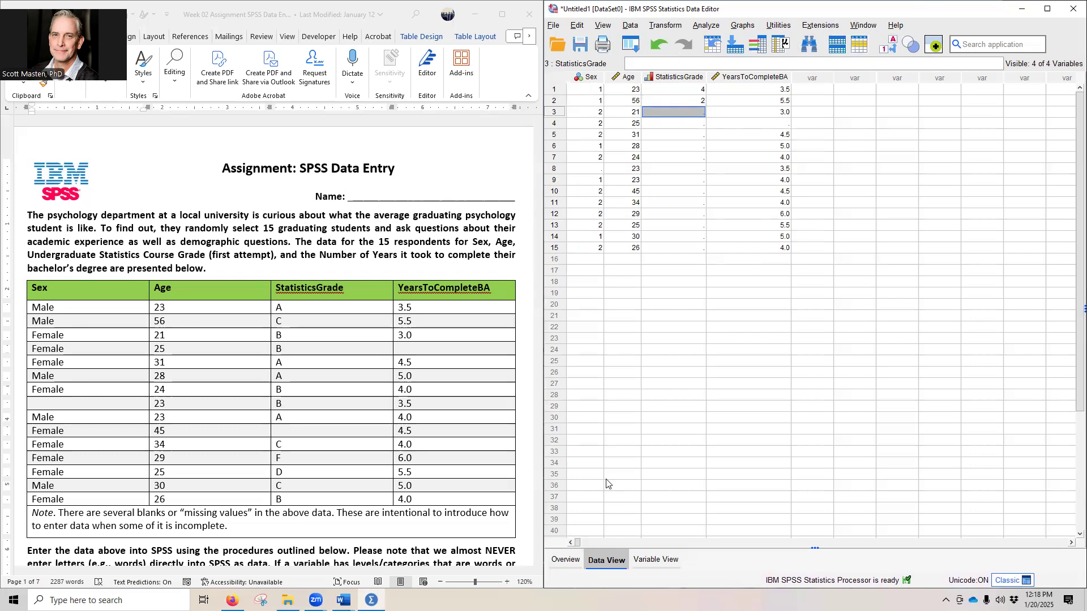
# Step: Look up which numeric code stands for each letter in StatisticsGrade's value labels, and return to Data View
pyautogui.click(655, 559)
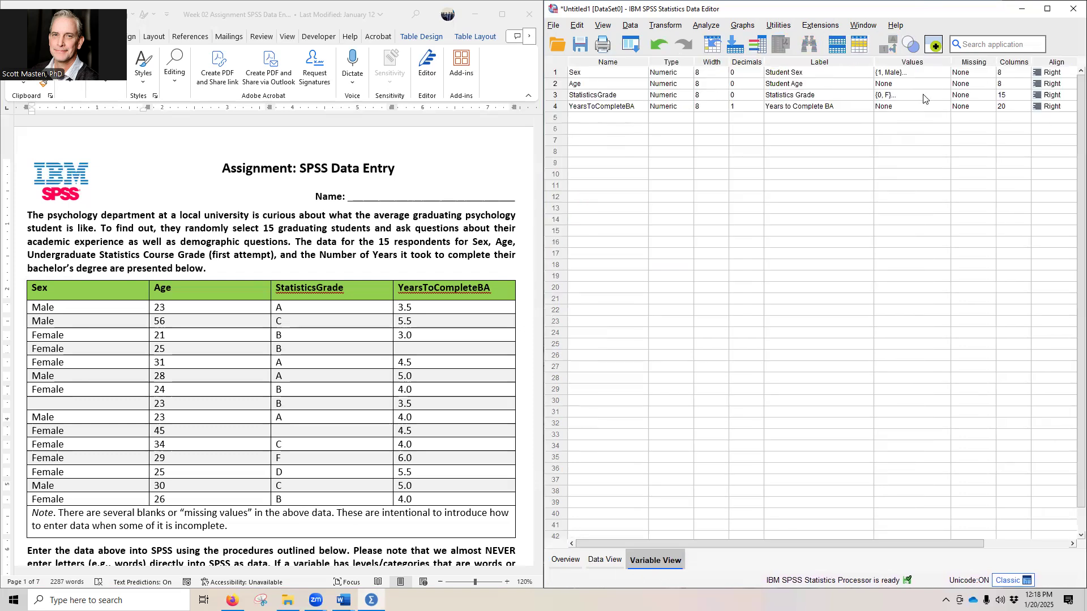
pyautogui.click(939, 95)
pyautogui.click(939, 95)
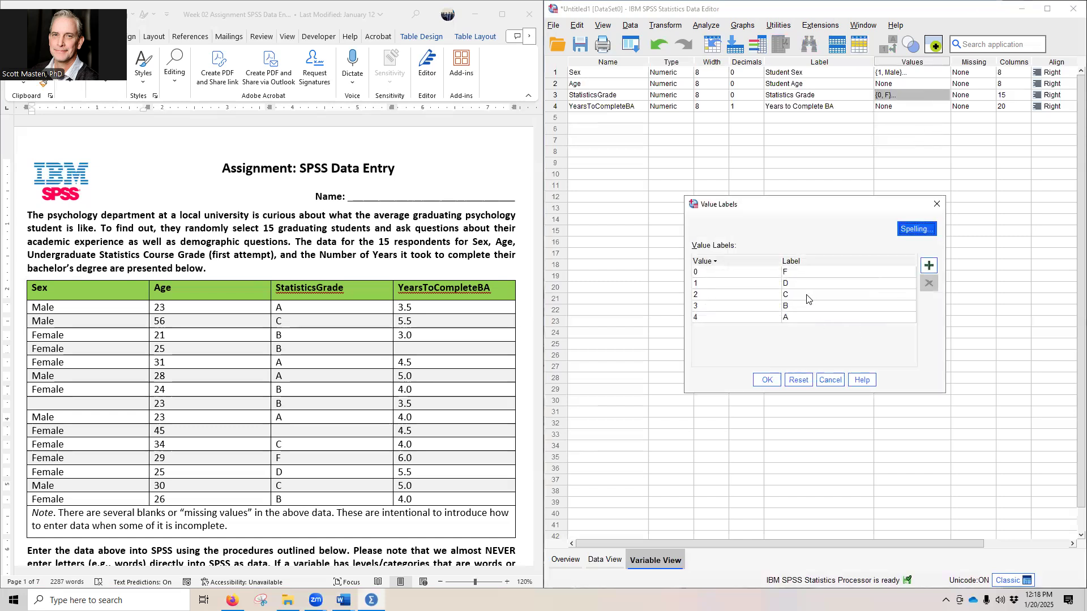
pyautogui.click(830, 380)
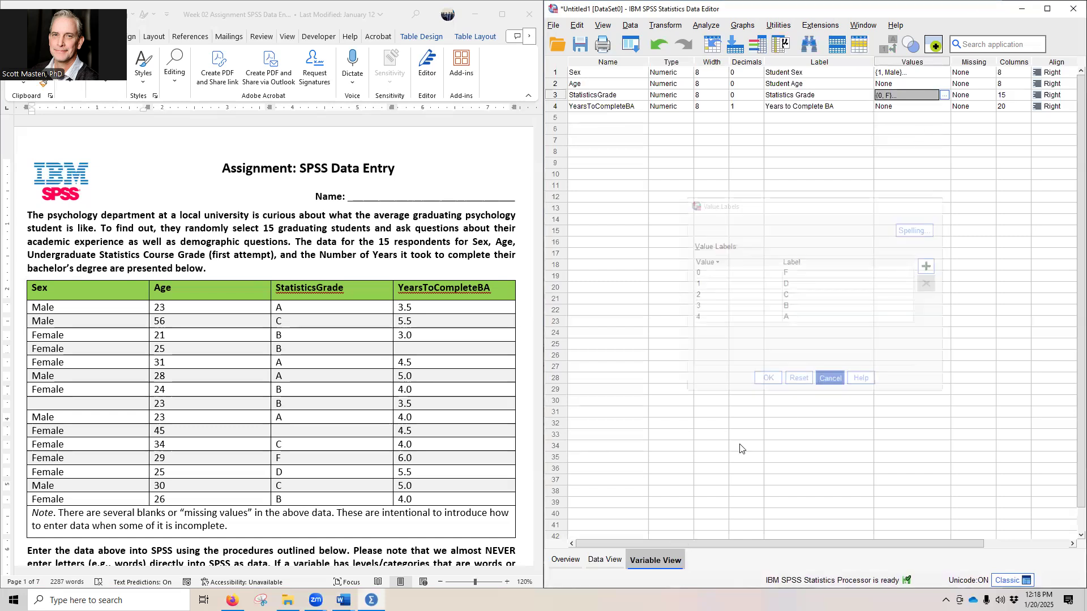
pyautogui.click(604, 560)
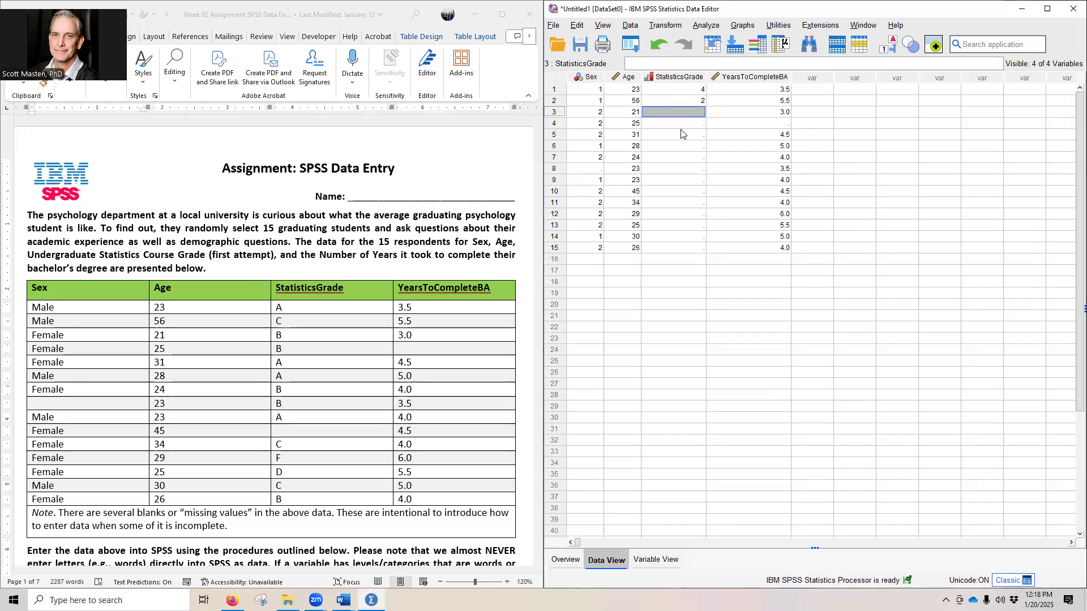
# Step: Enter the StatisticsGrade codes for students 3 to 9 as 3, 3, 4, 4, 3, 3, 4
pyautogui.write('3')
pyautogui.press('Return')
pyautogui.write('3')
pyautogui.press('Return')
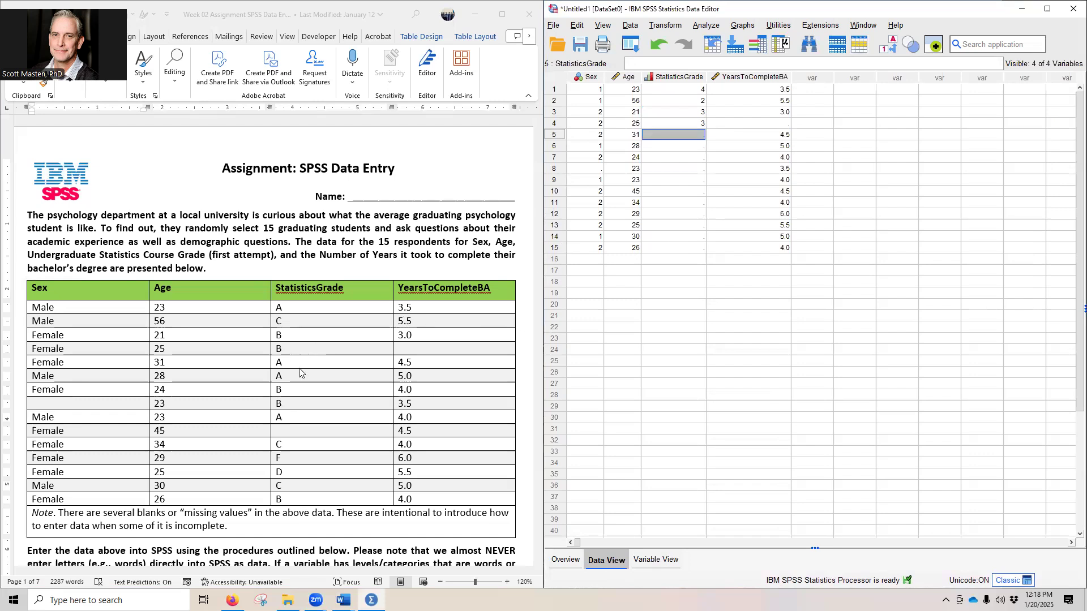
pyautogui.write('4')
pyautogui.press('Return')
pyautogui.write('4')
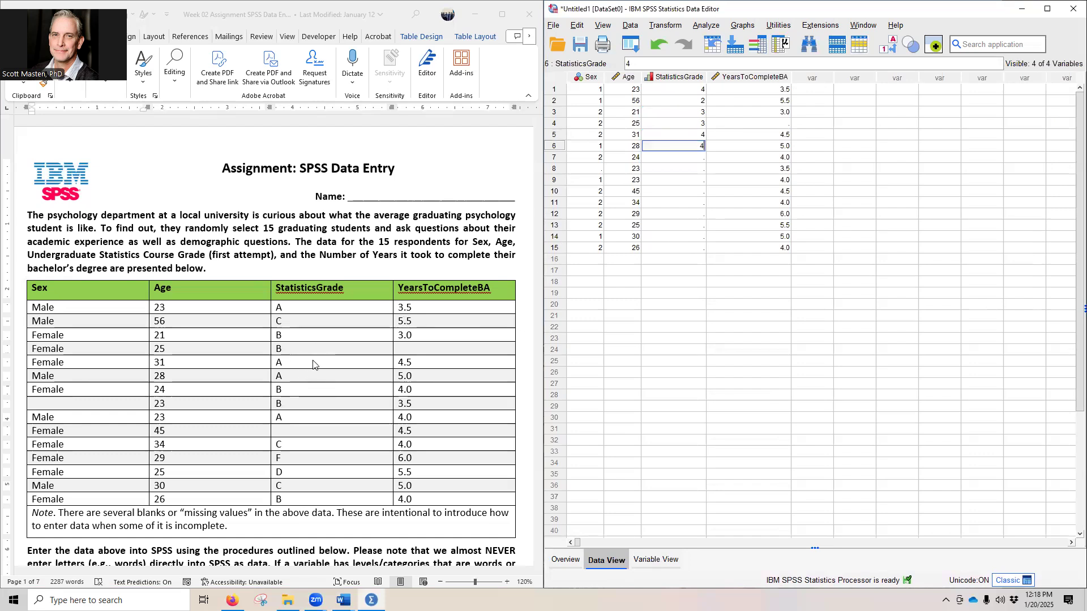
pyautogui.press('Return')
pyautogui.write('3')
pyautogui.press('Return')
pyautogui.write('3')
pyautogui.press('Return')
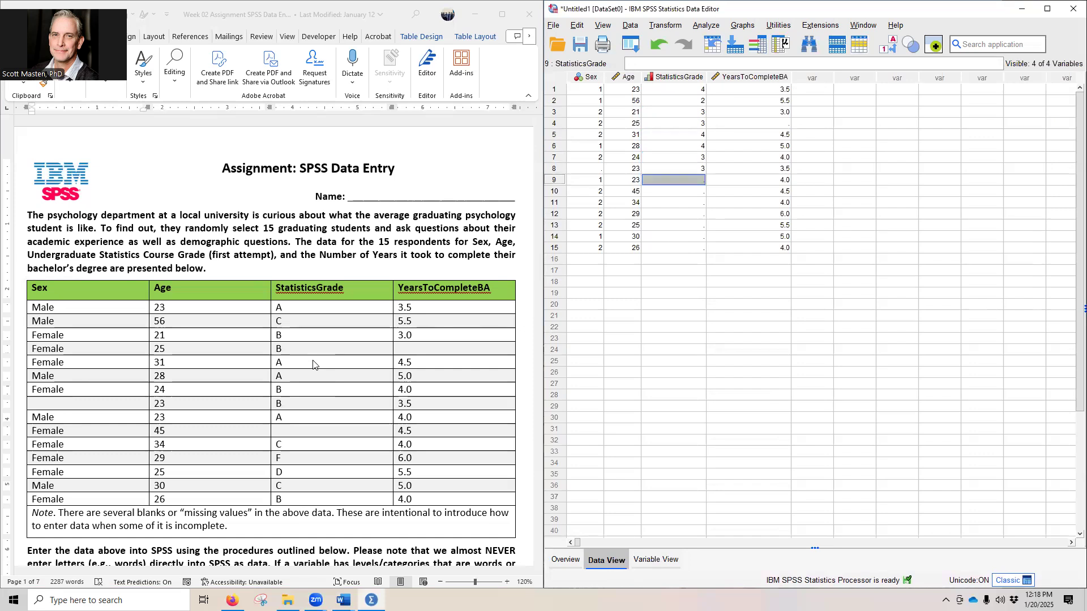
pyautogui.write('4')
pyautogui.press('Return')
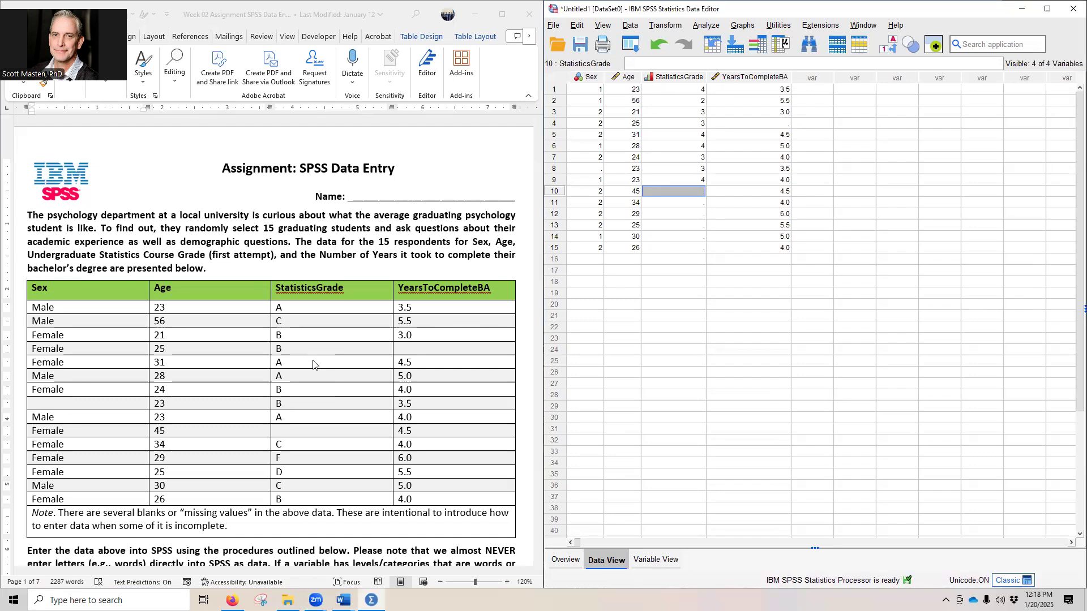
# Step: Leave student 10's StatisticsGrade blank, enter 2, 0, 1, 2, 3 for students 11 to 15, and display the value labels
pyautogui.press('Return')
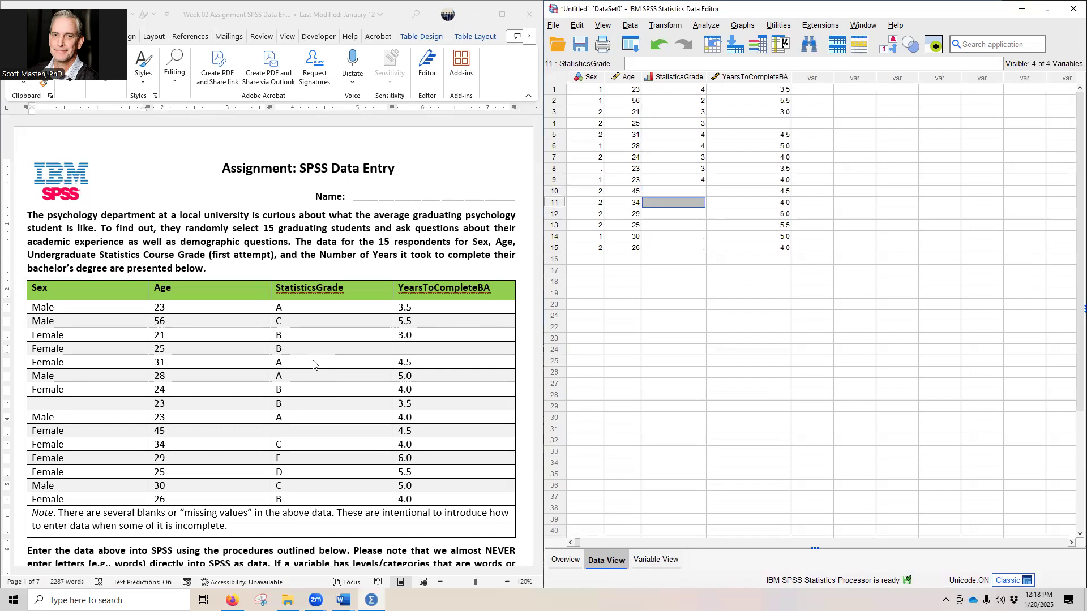
pyautogui.write('2')
pyautogui.press('Return')
pyautogui.write('0')
pyautogui.press('Return')
pyautogui.write('1')
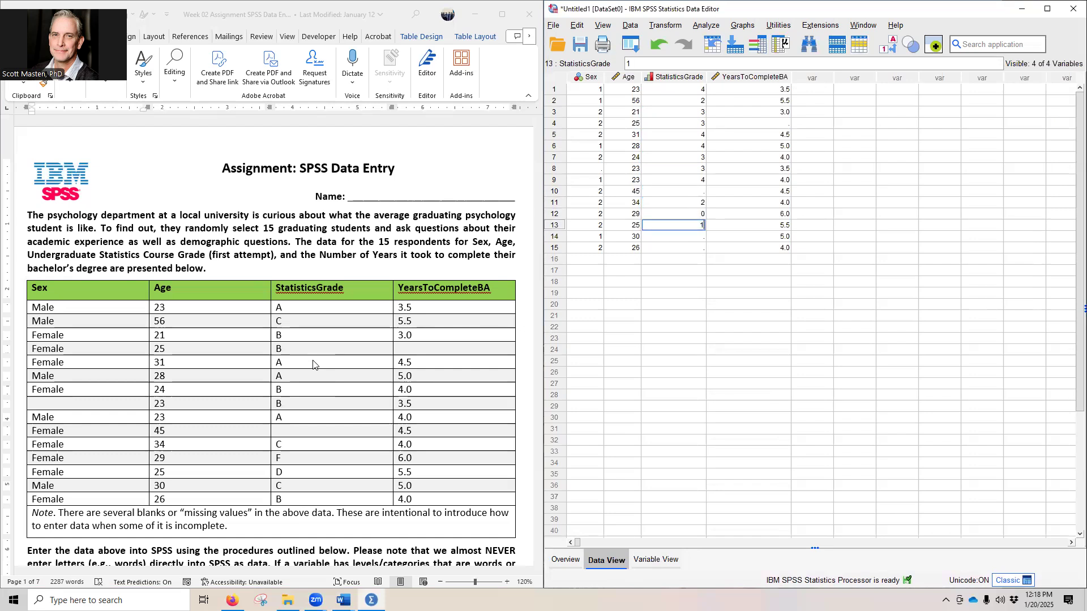
pyautogui.press('Return')
pyautogui.write('2')
pyautogui.press('Return')
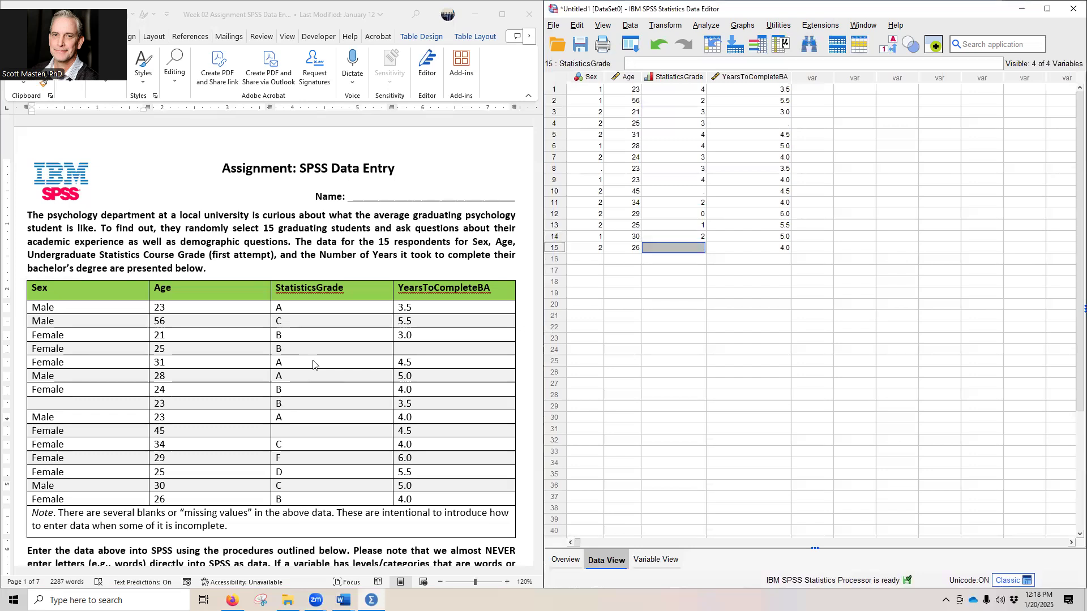
pyautogui.write('3')
pyautogui.press('Return')
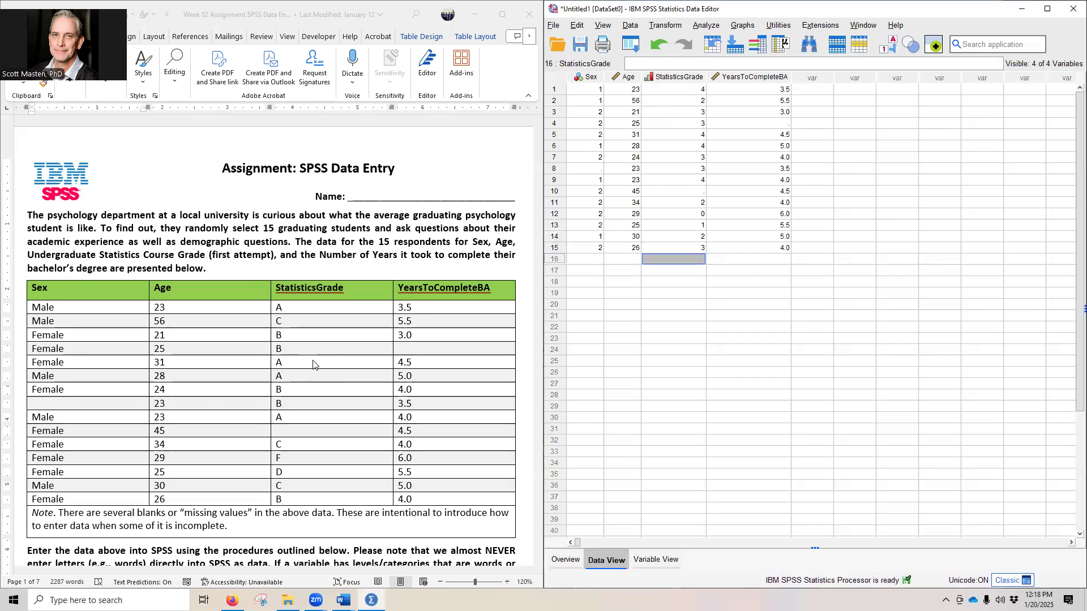
pyautogui.click(890, 52)
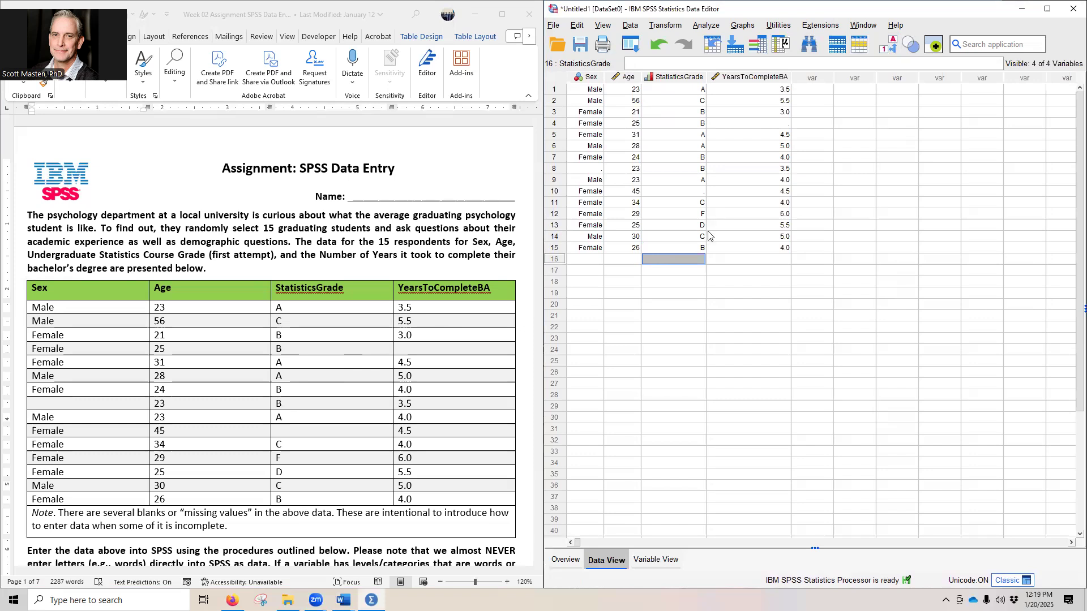
# Step: Check the entered data against the completed Data View picture in the assignment's data entry instructions
pyautogui.click(587, 259)
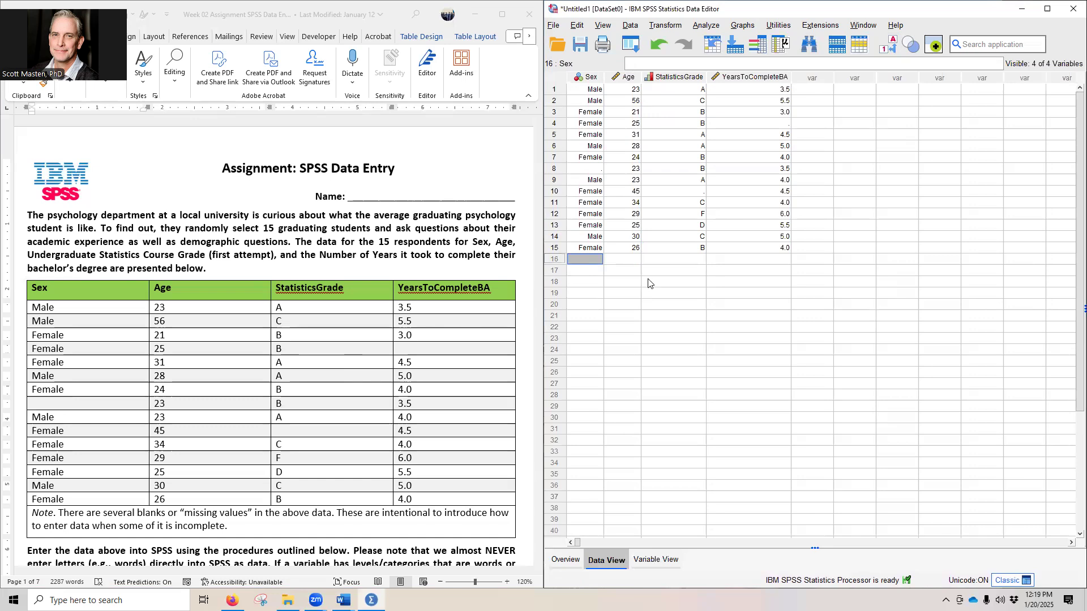
pyautogui.scroll(-1, 380, 308)
pyautogui.scroll(-11, 193, 284)
pyautogui.scroll(-15, 193, 284)
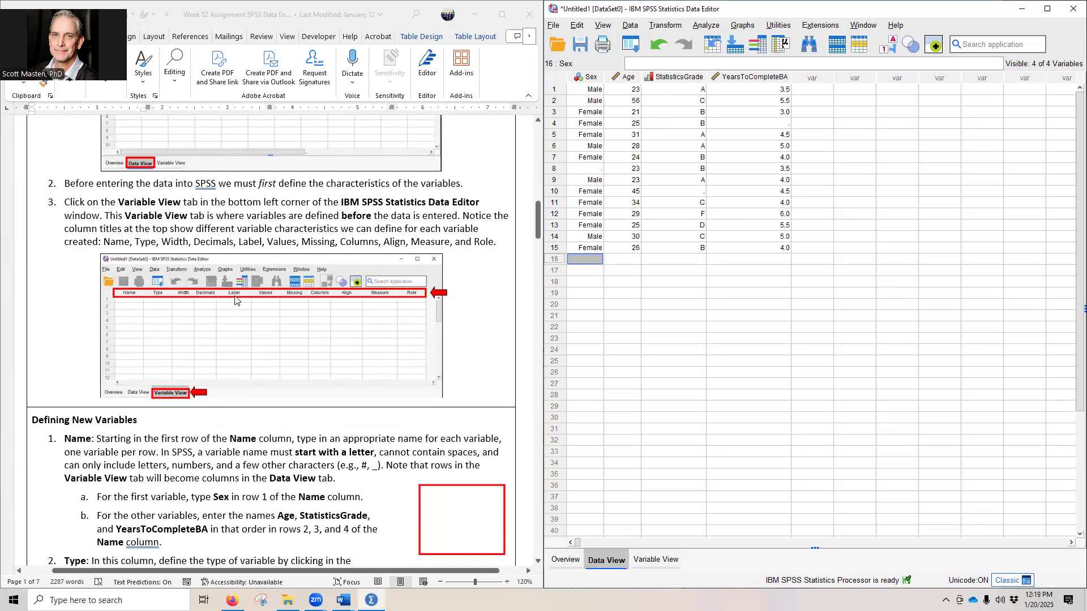
pyautogui.scroll(-15, 244, 304)
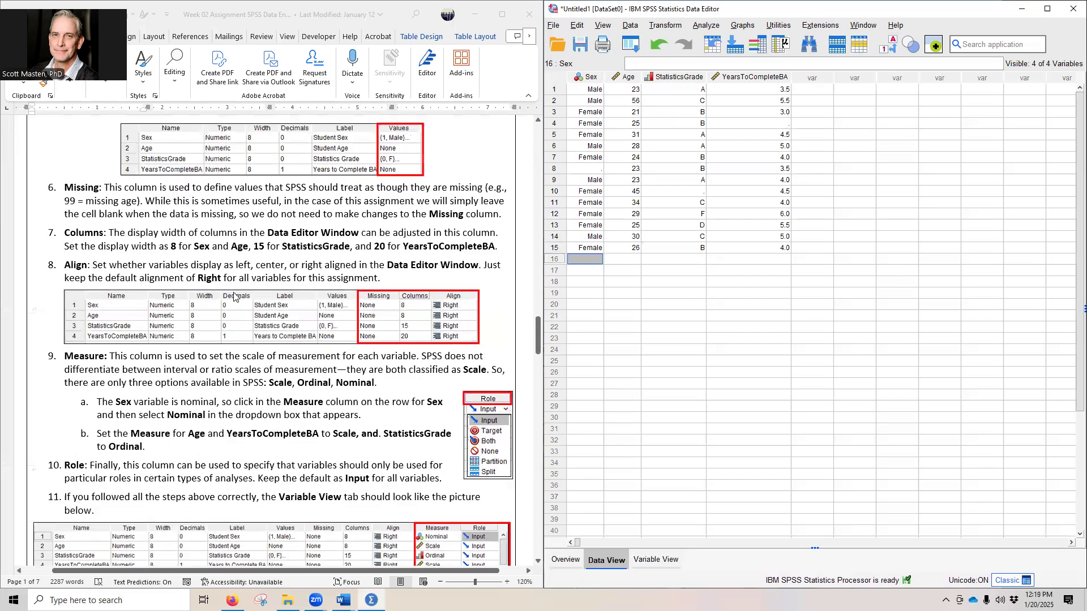
pyautogui.scroll(-15, 244, 308)
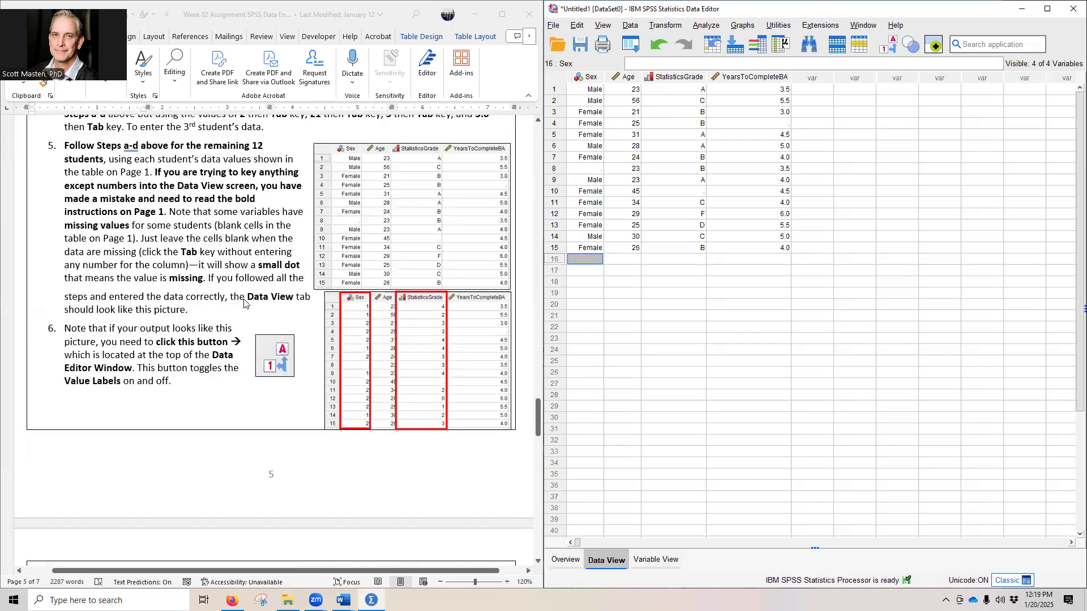
pyautogui.scroll(5, 239, 297)
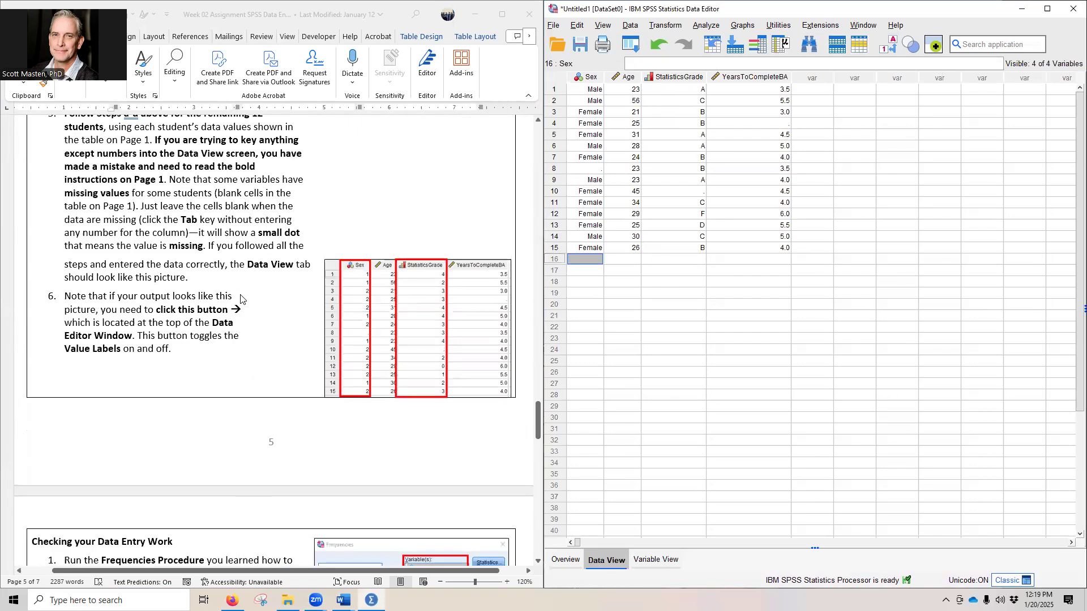
pyautogui.scroll(1, 389, 258)
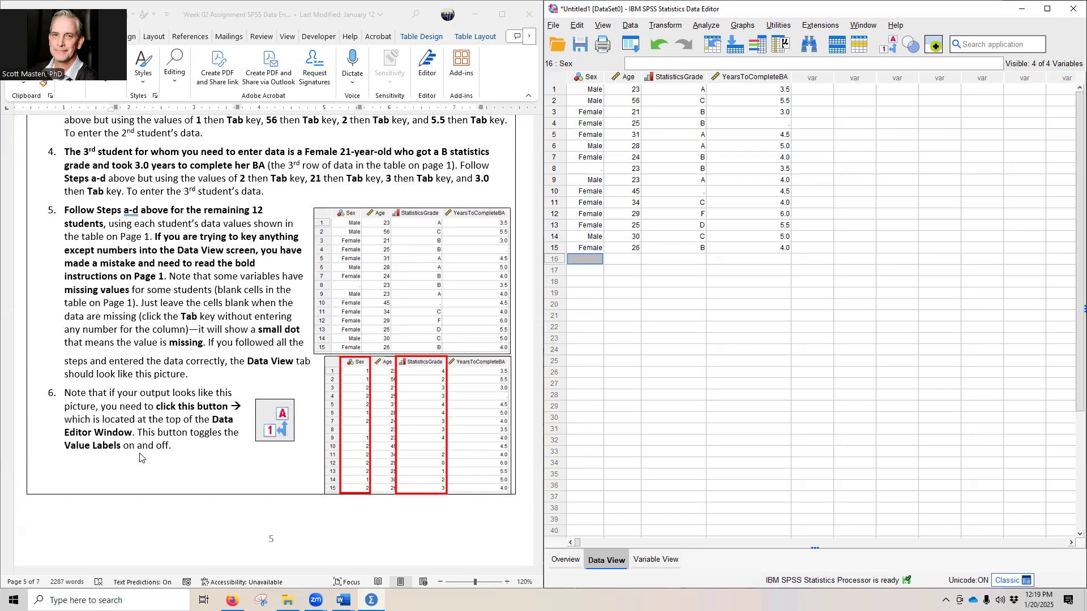
# Step: Toggle between numeric codes and value labels in the data, ending with the labels displayed
pyautogui.click(891, 52)
pyautogui.click(891, 52)
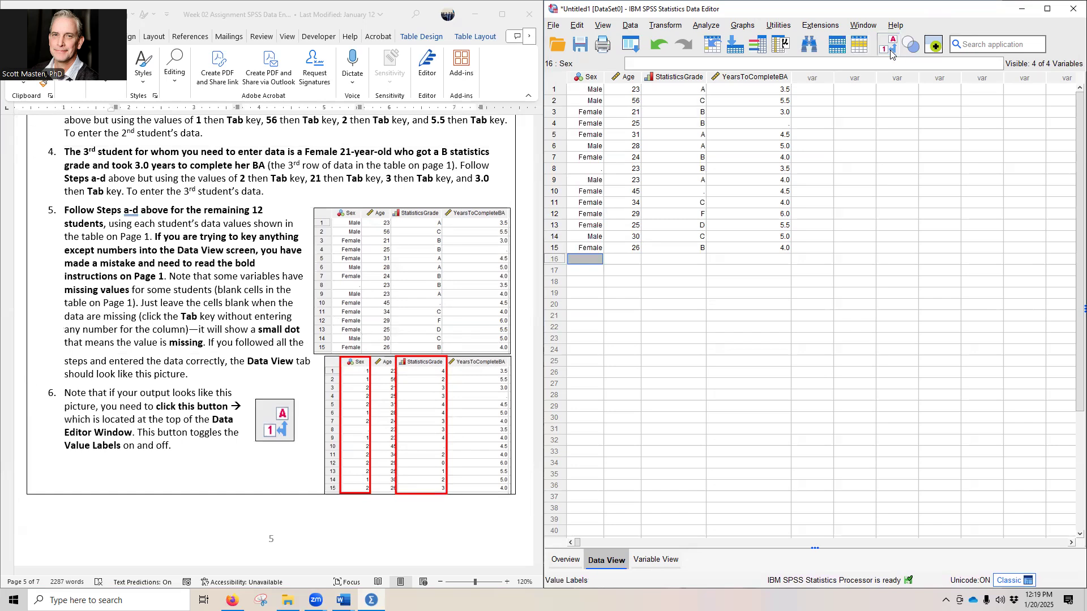
pyautogui.click(891, 52)
pyautogui.click(891, 52)
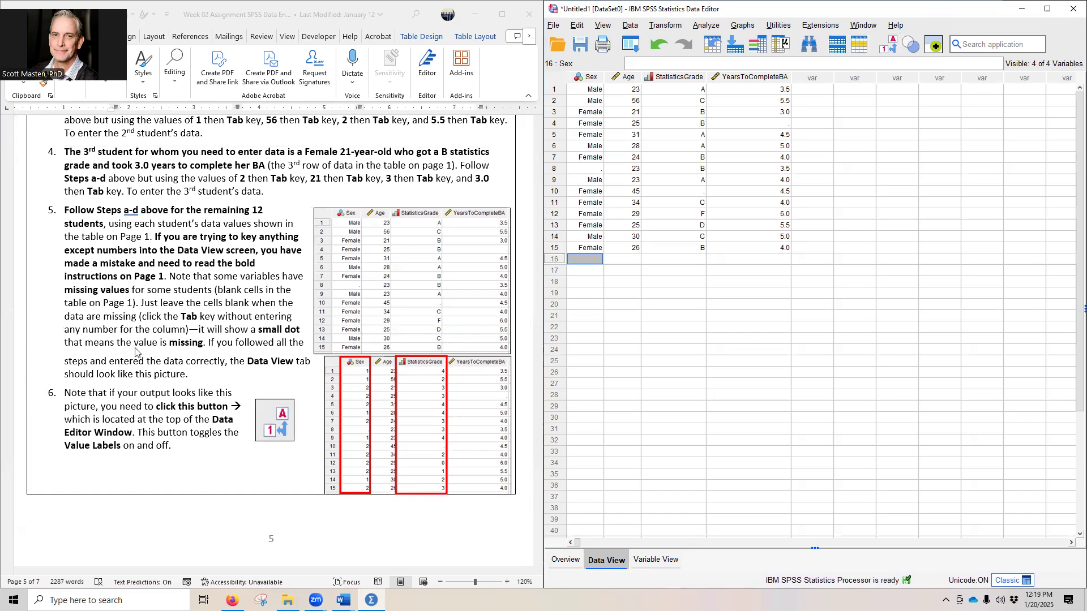
# Step: Review the assignment's instructions for checking the data entry and open the Frequencies procedure under Descriptive Statistics
pyautogui.scroll(-3, 140, 343)
pyautogui.scroll(-7, 141, 342)
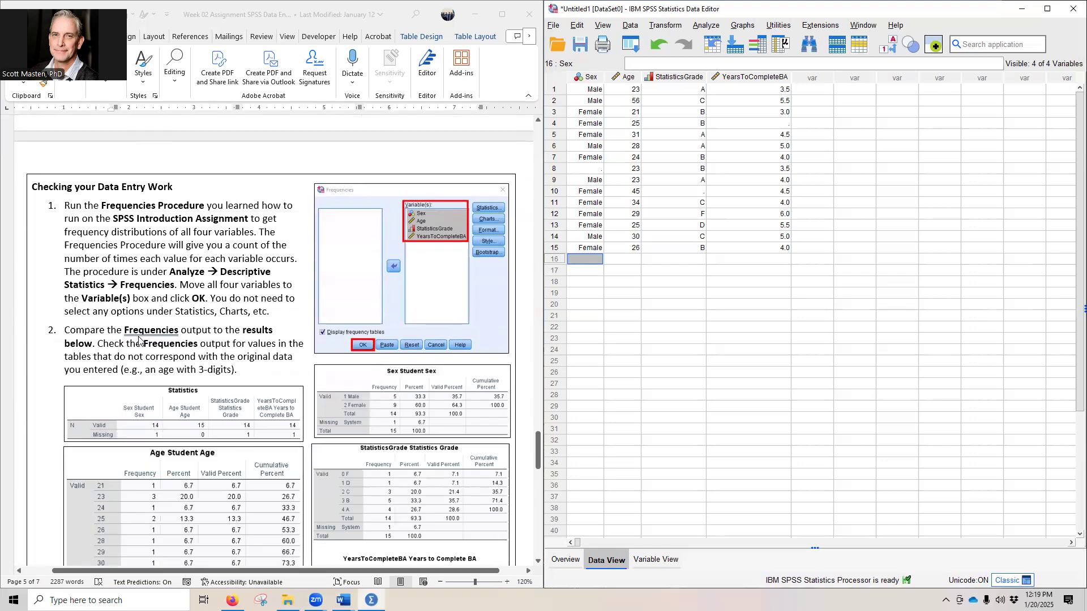
pyautogui.scroll(-1, 138, 340)
pyautogui.scroll(-1, 141, 341)
pyautogui.scroll(1, 141, 342)
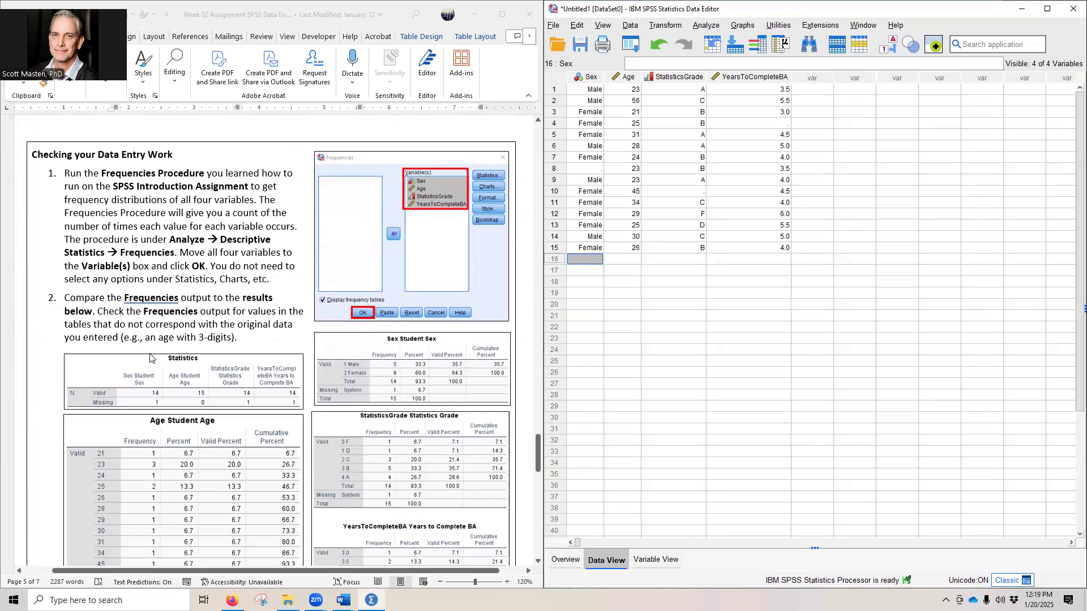
pyautogui.click(706, 25)
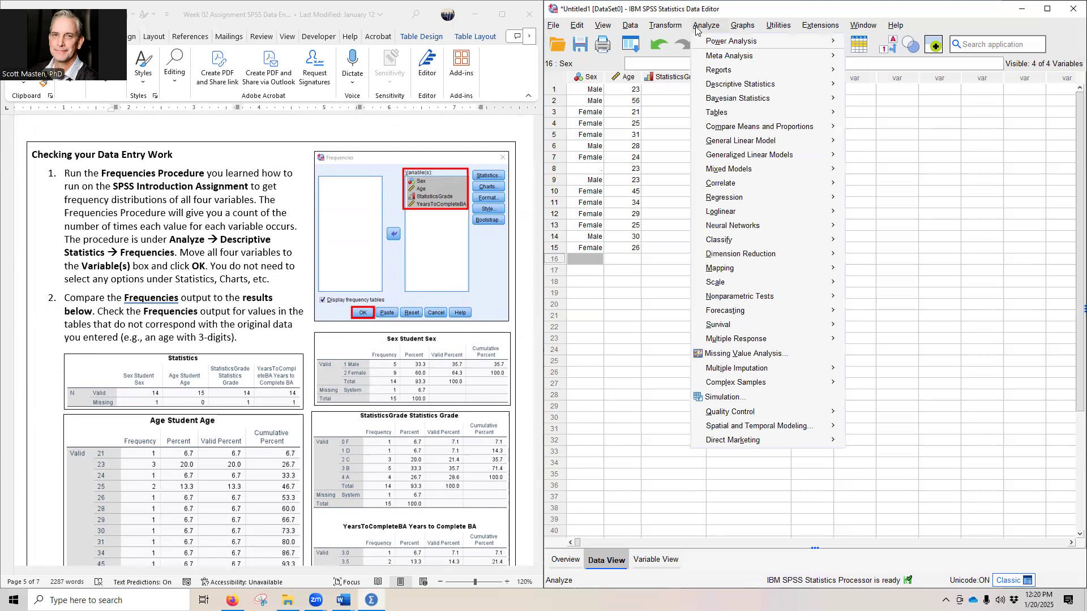
pyautogui.moveTo(747, 85)
pyautogui.click(856, 89)
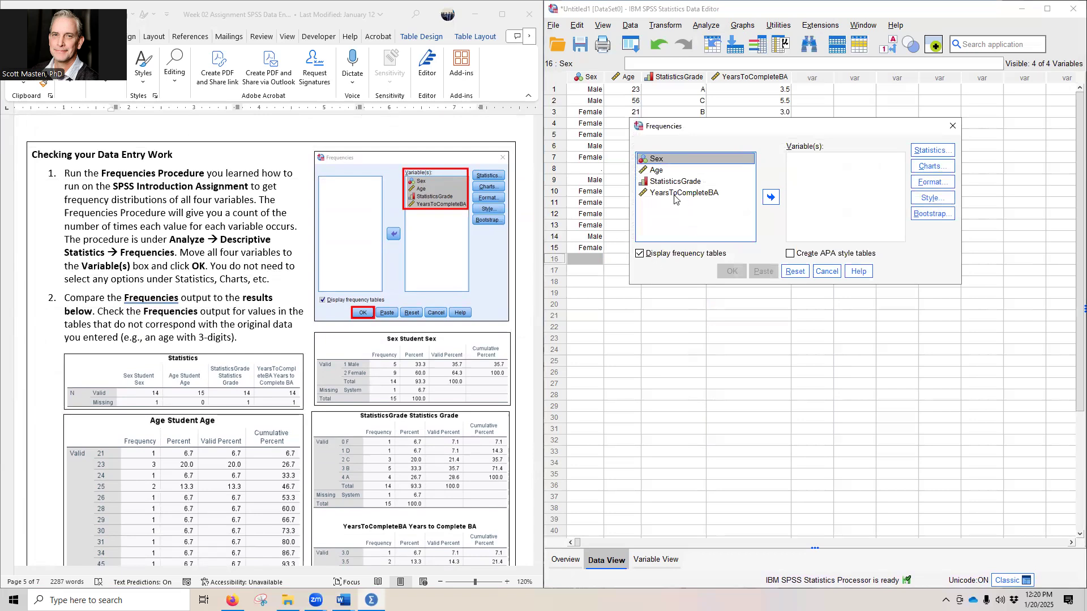
pyautogui.click(771, 197)
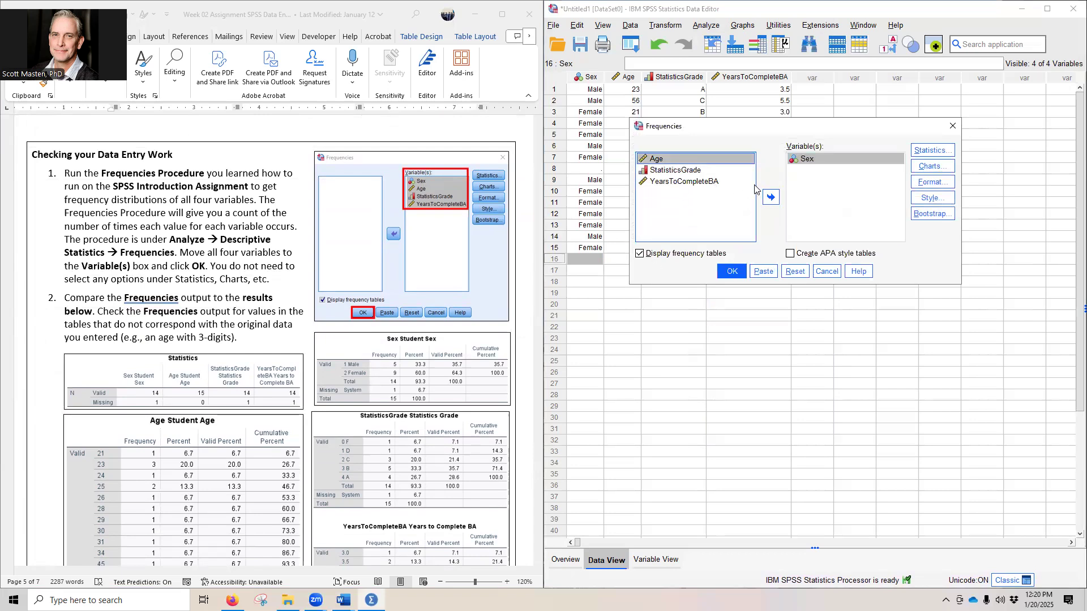
pyautogui.click(771, 200)
pyautogui.click(818, 161)
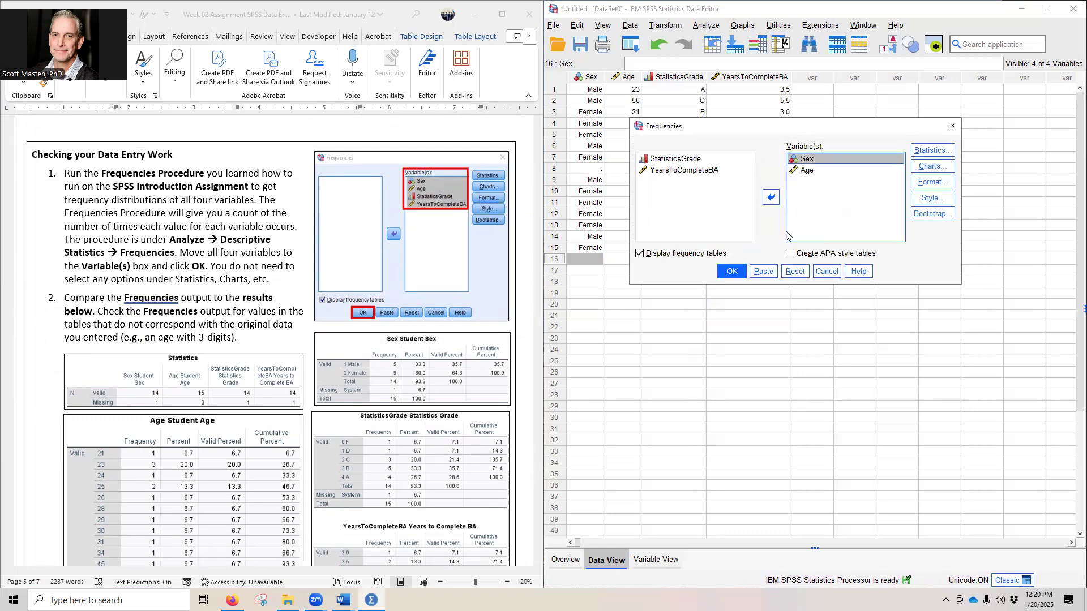
pyautogui.click(790, 272)
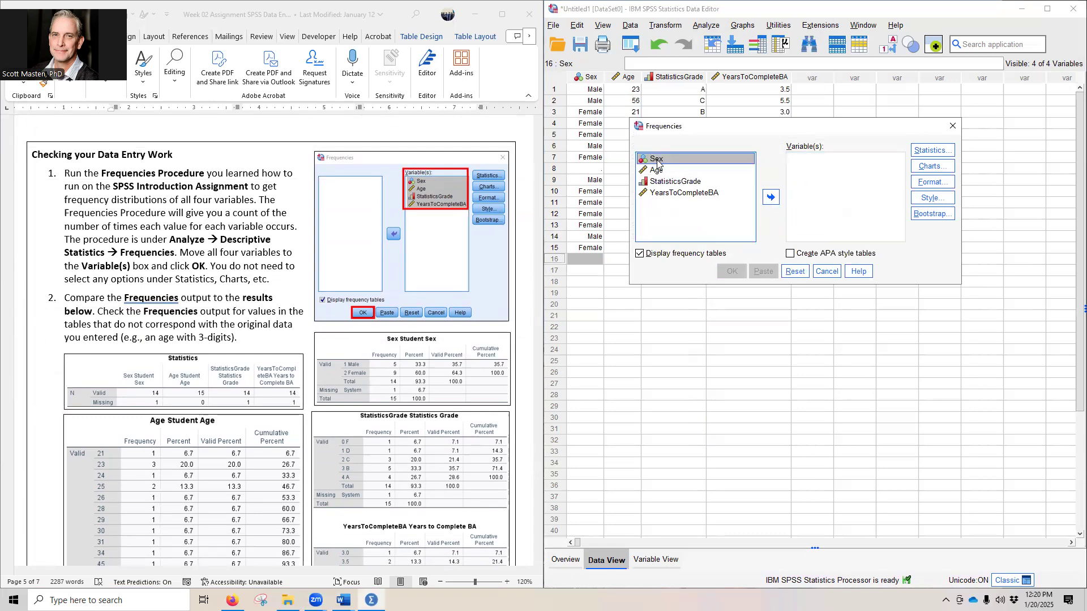
# Step: Run Frequencies on Sex, Age, StatisticsGrade and YearsToCompleteBA together, and place the output viewer beside the assignment document
pyautogui.keyDown('shift'); pyautogui.click(672, 193); pyautogui.keyUp('shift')
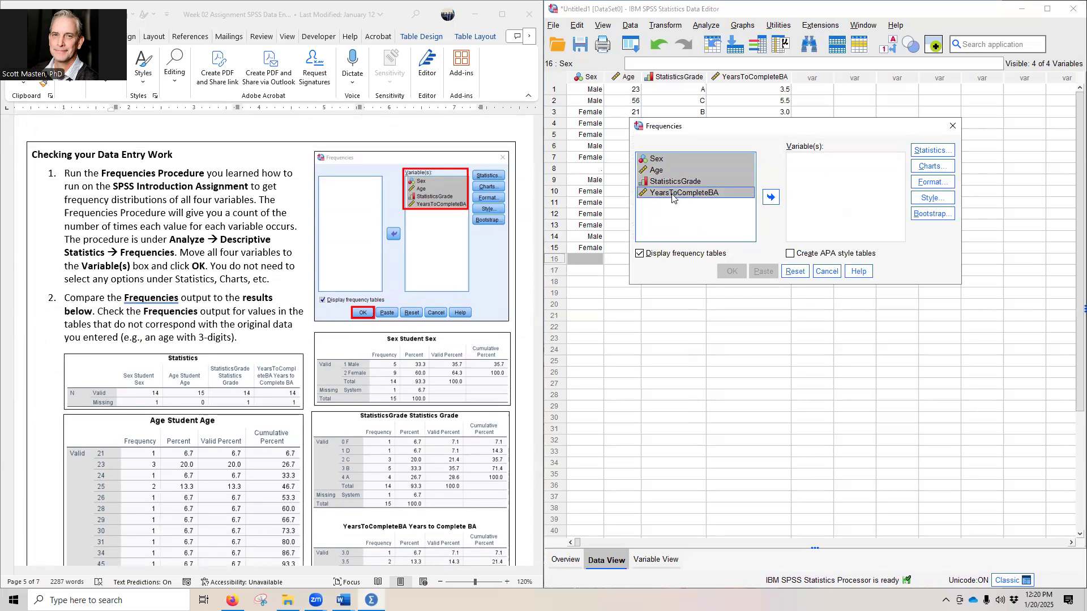
pyautogui.click(772, 198)
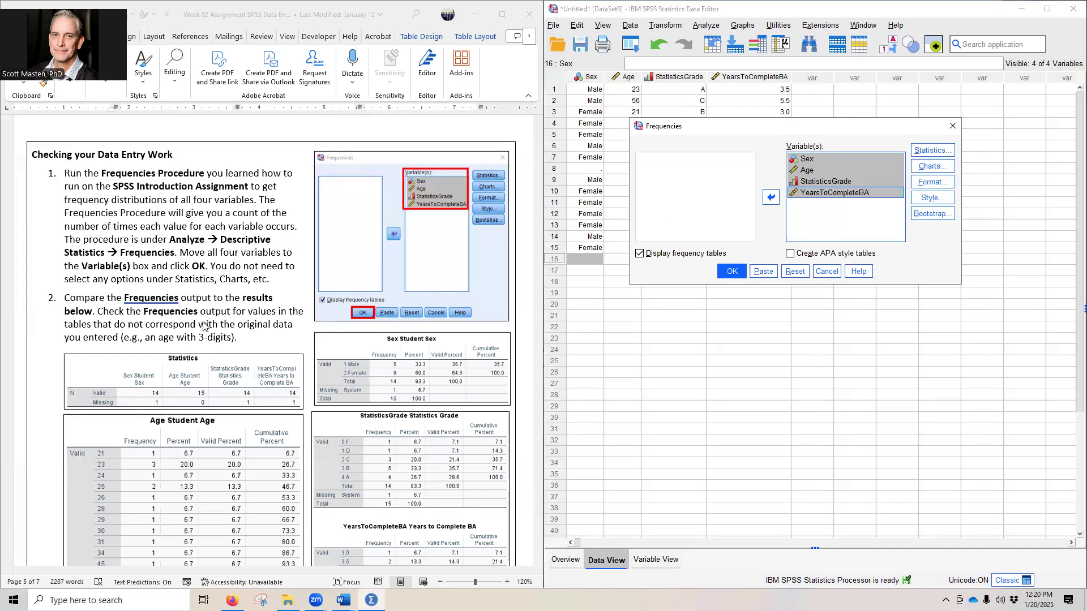
pyautogui.click(730, 271)
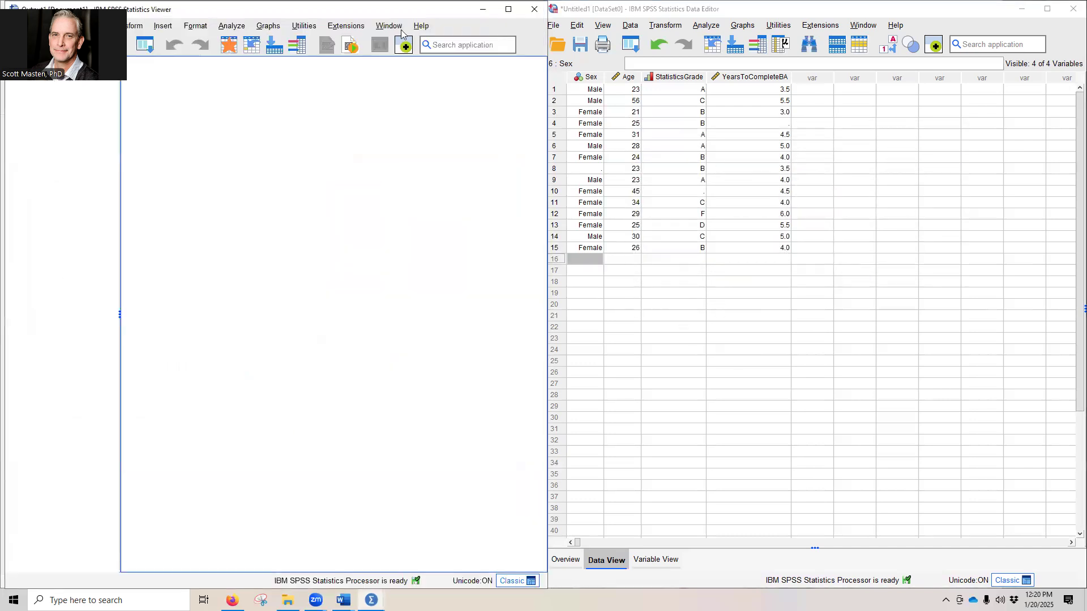
pyautogui.doubleClick(645, 11)
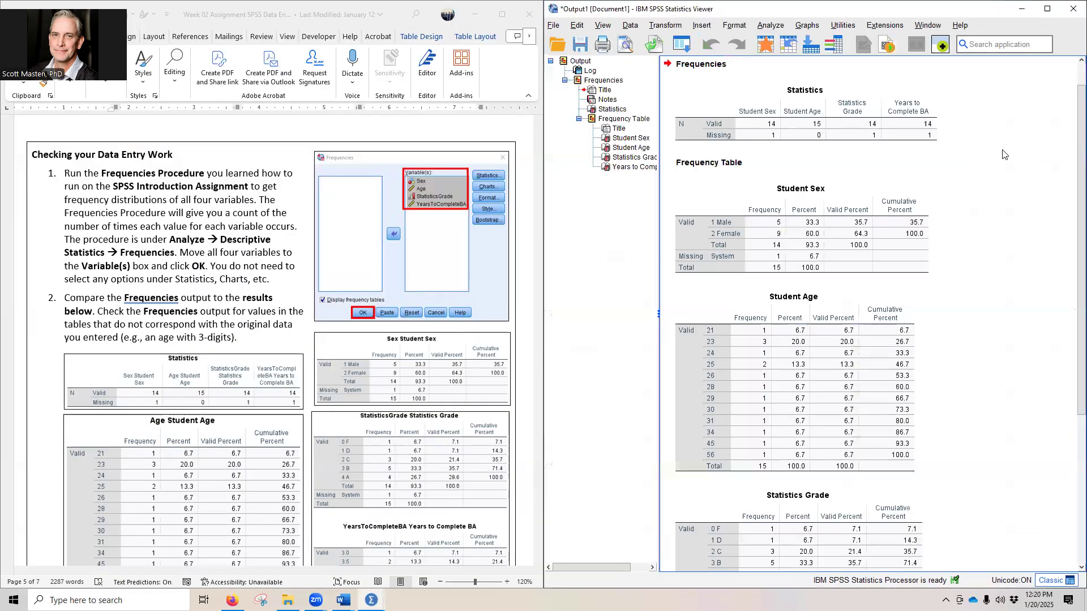
# Step: Compare the frequency tables and their totals for all four variables with the expected results in the assignment
pyautogui.scroll(-2, 396, 433)
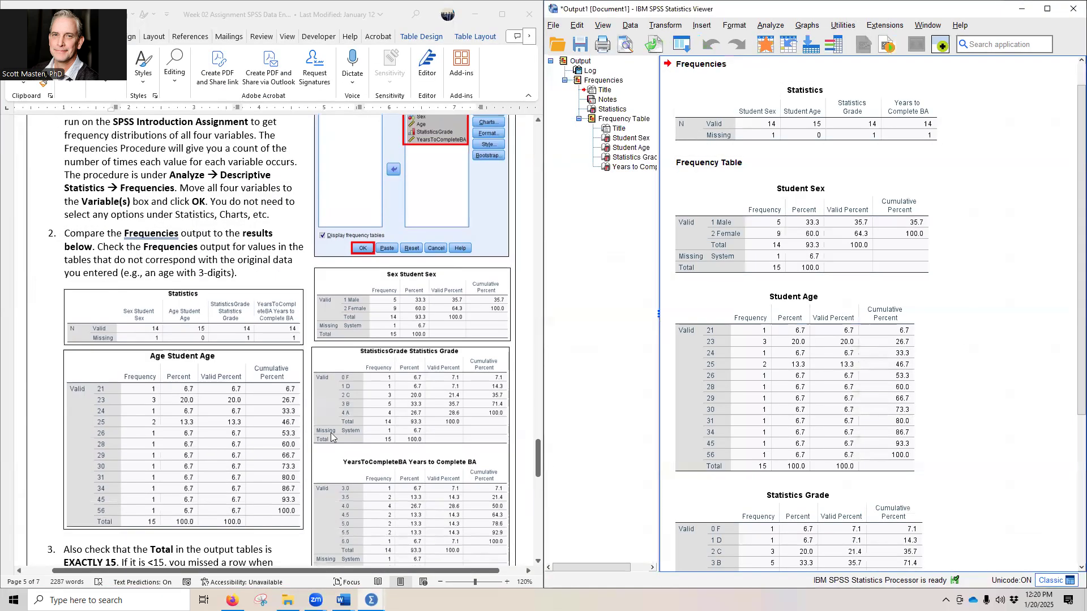
pyautogui.click(449, 5)
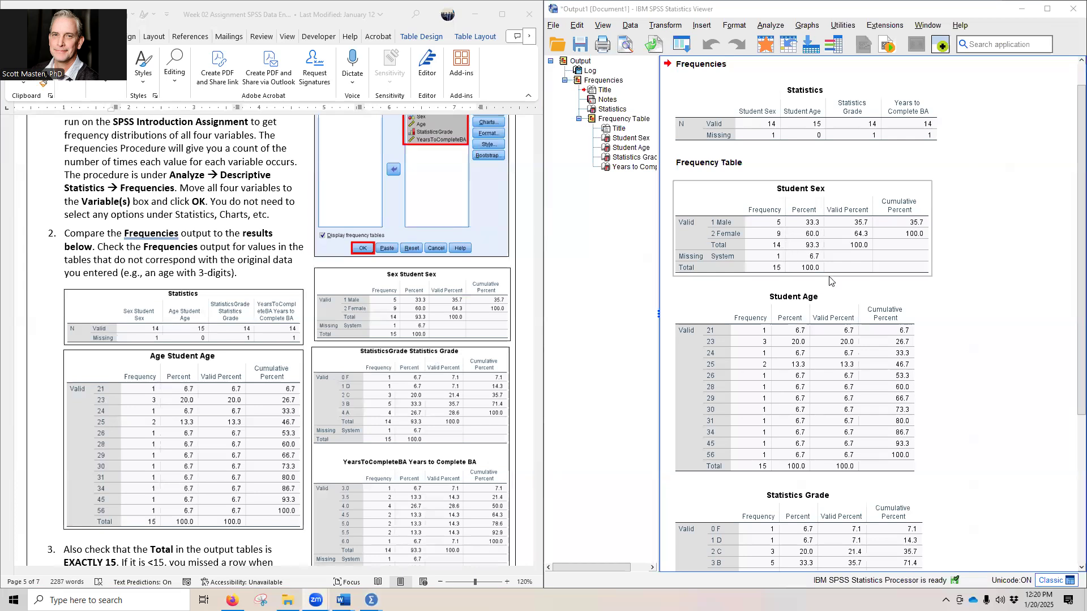
pyautogui.scroll(-3, 832, 281)
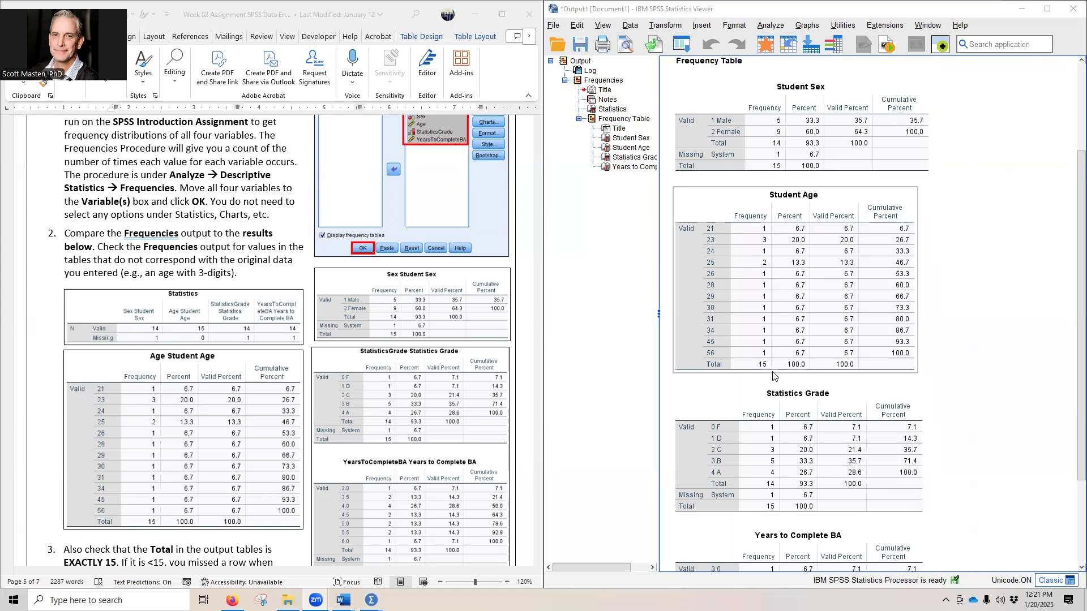
pyautogui.scroll(-3, 767, 374)
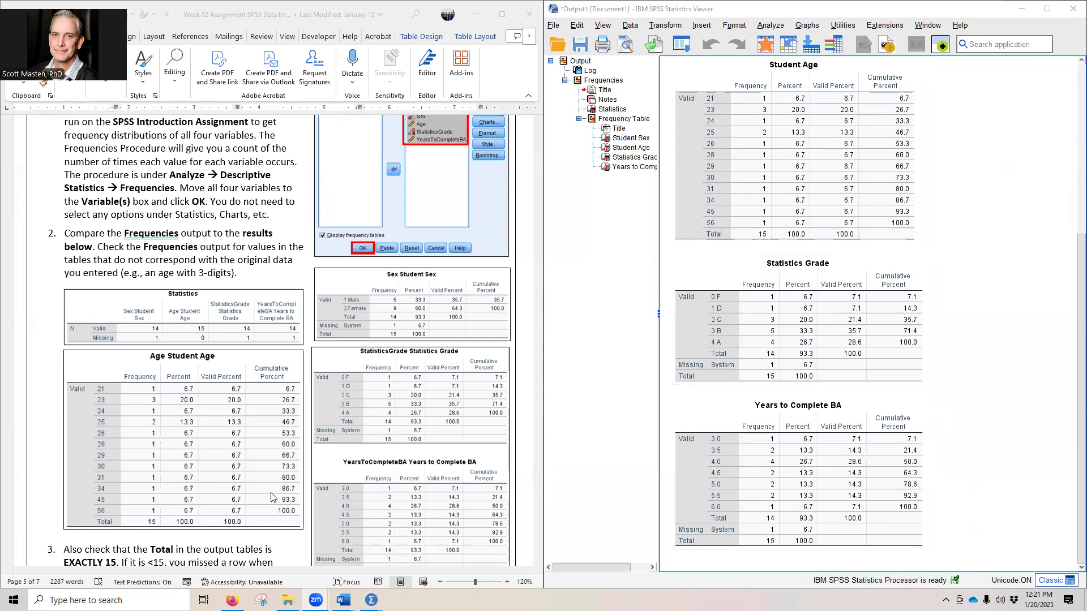
pyautogui.scroll(-6, 347, 460)
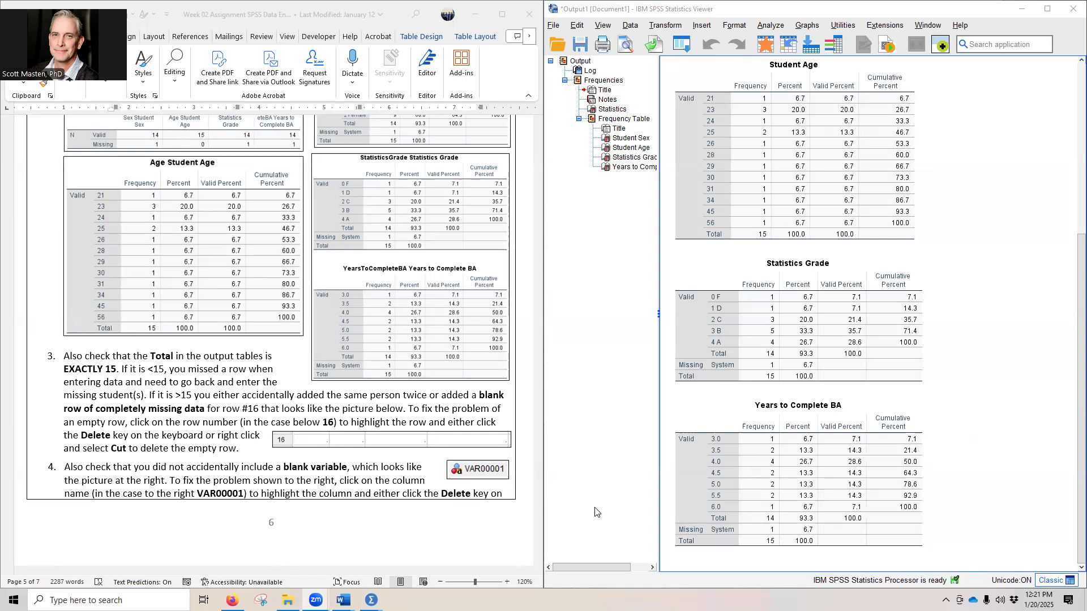
# Step: Return to the data and add an extra case by entering 1 as Sex in row 16
pyautogui.click(1026, 18)
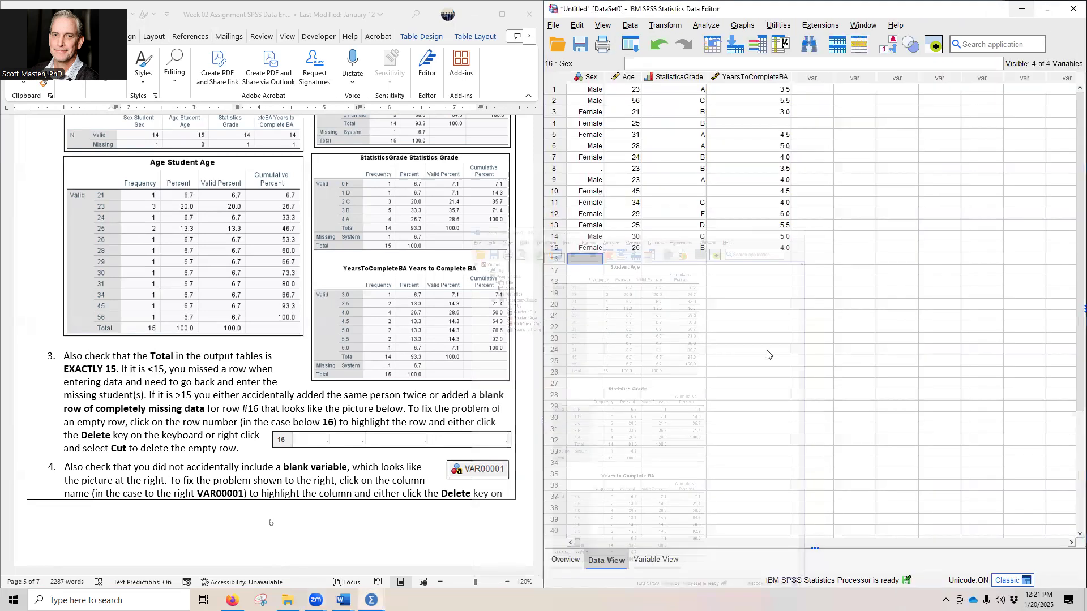
pyautogui.click(588, 270)
pyautogui.press('Up')
pyautogui.write('1')
pyautogui.press('Return')
pyautogui.hotkey('ctrl', 'Home')
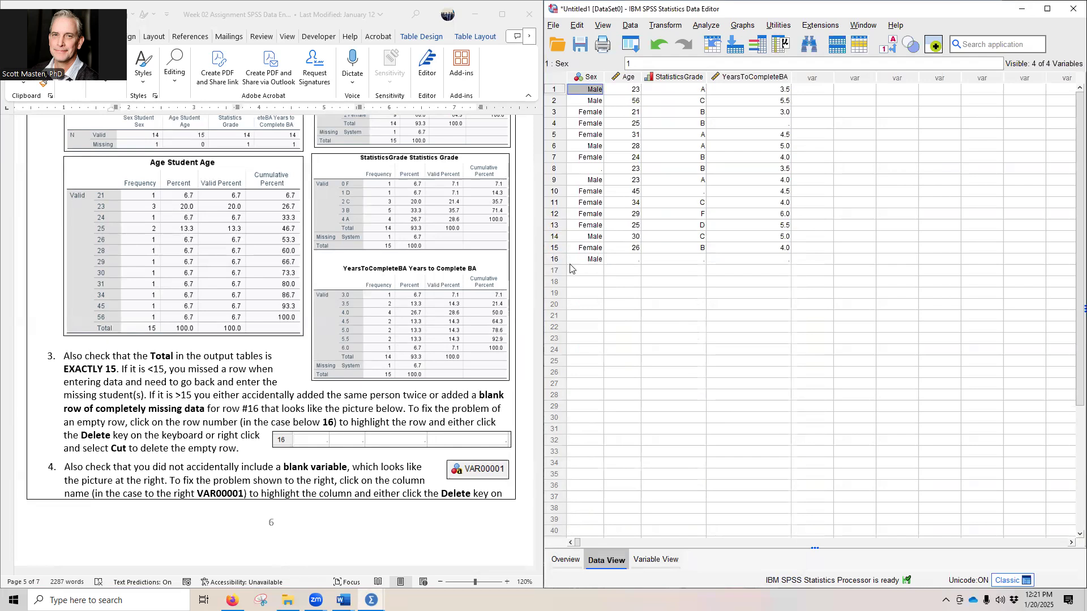
# Step: Select the entire extra case in row 16 and clear it from the data
pyautogui.click(588, 259)
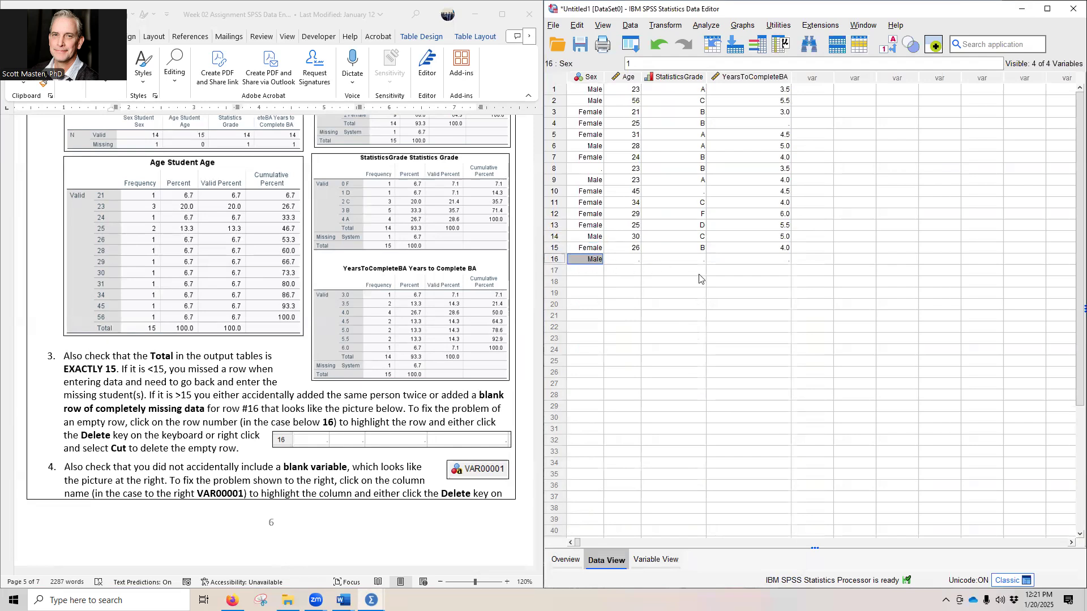
pyautogui.click(555, 260)
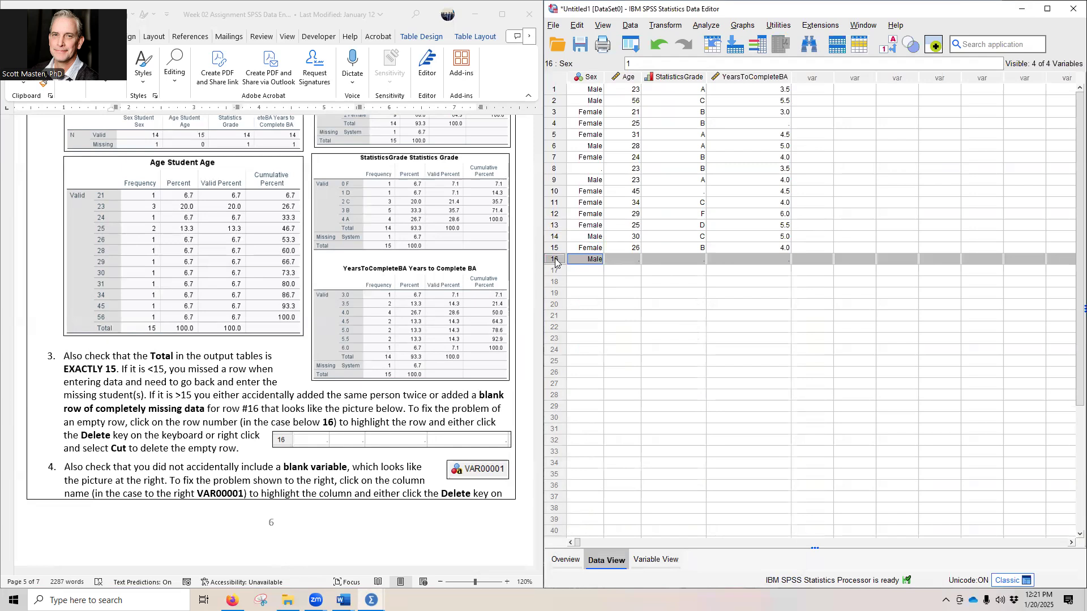
pyautogui.rightClick(555, 261)
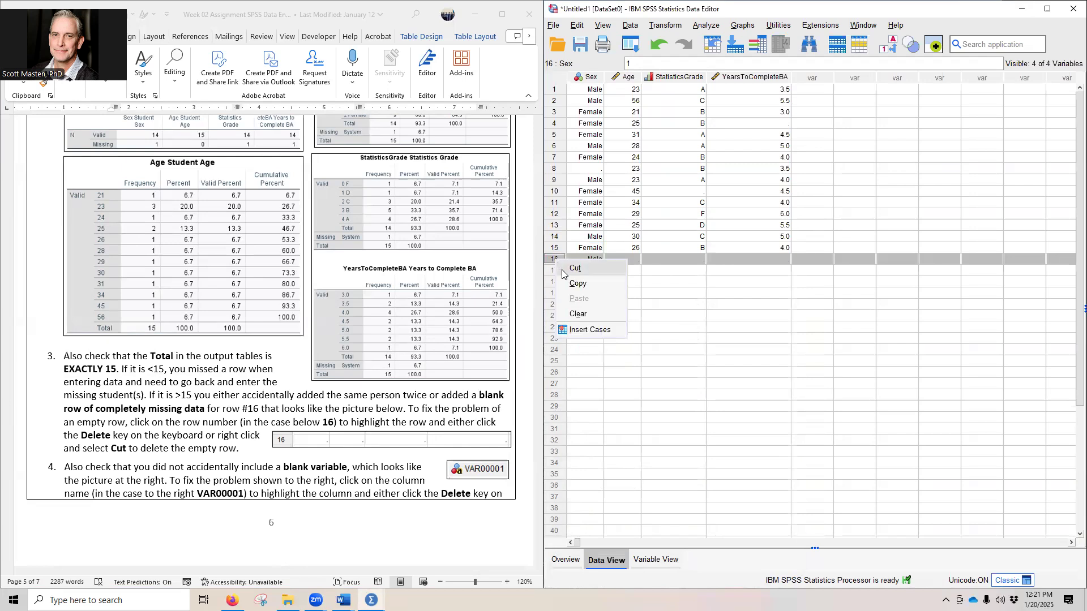
pyautogui.click(584, 311)
pyautogui.click(598, 281)
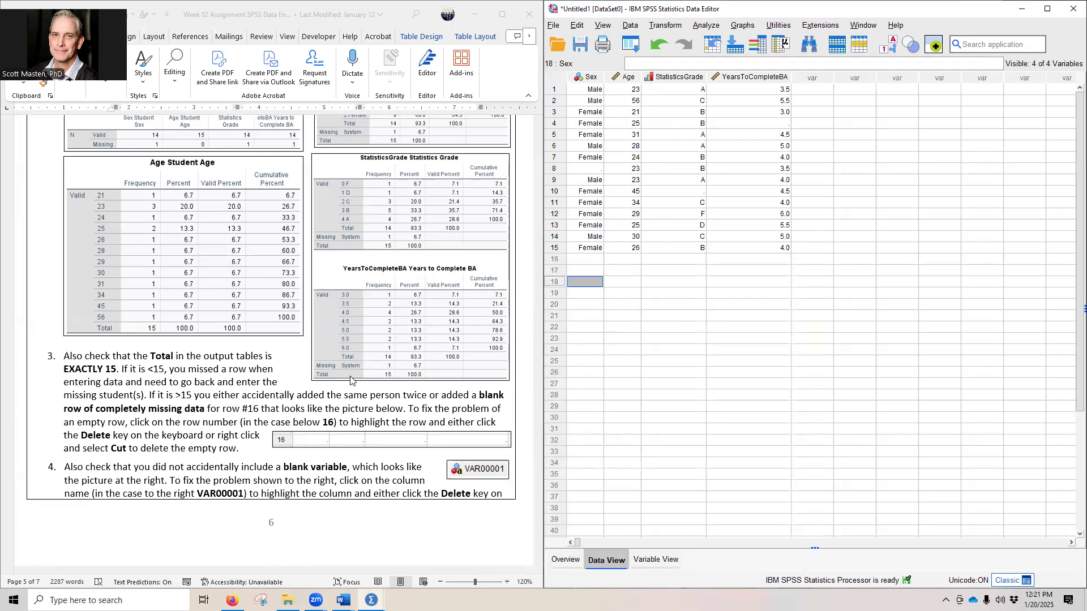
# Step: Create a stray blank variable after YearsToCompleteBA by entering 1 in its first row and deleting that value
pyautogui.click(809, 91)
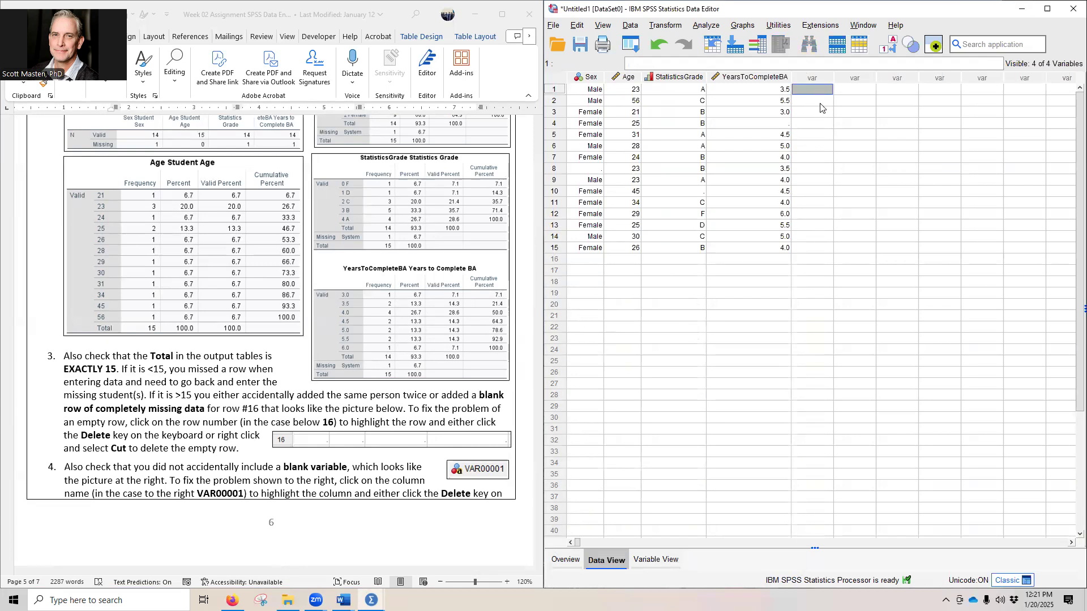
pyautogui.write('1')
pyautogui.press('Return')
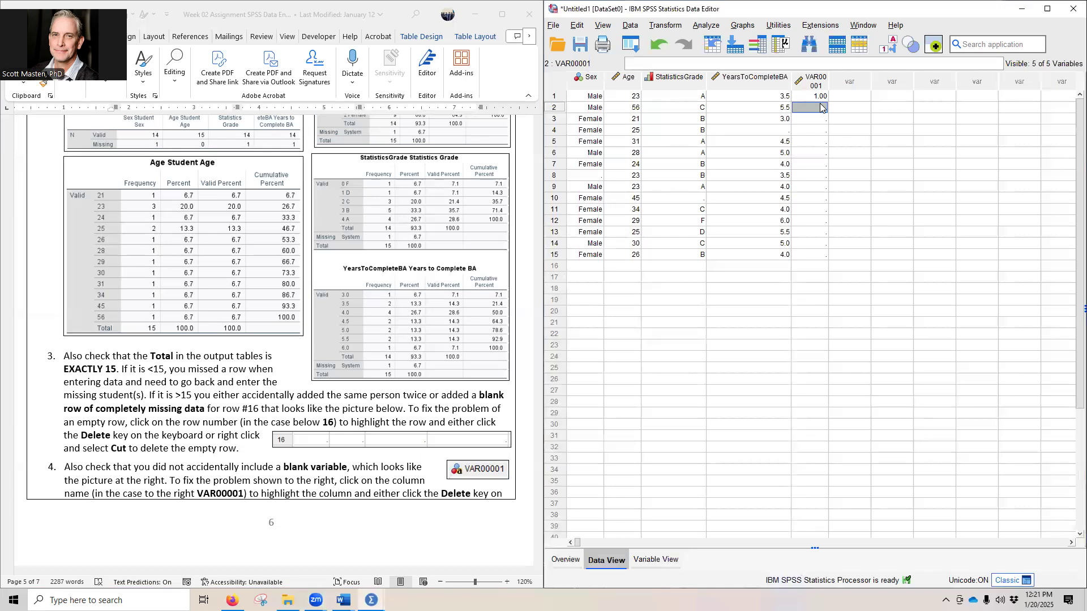
pyautogui.click(810, 98)
pyautogui.press('Delete')
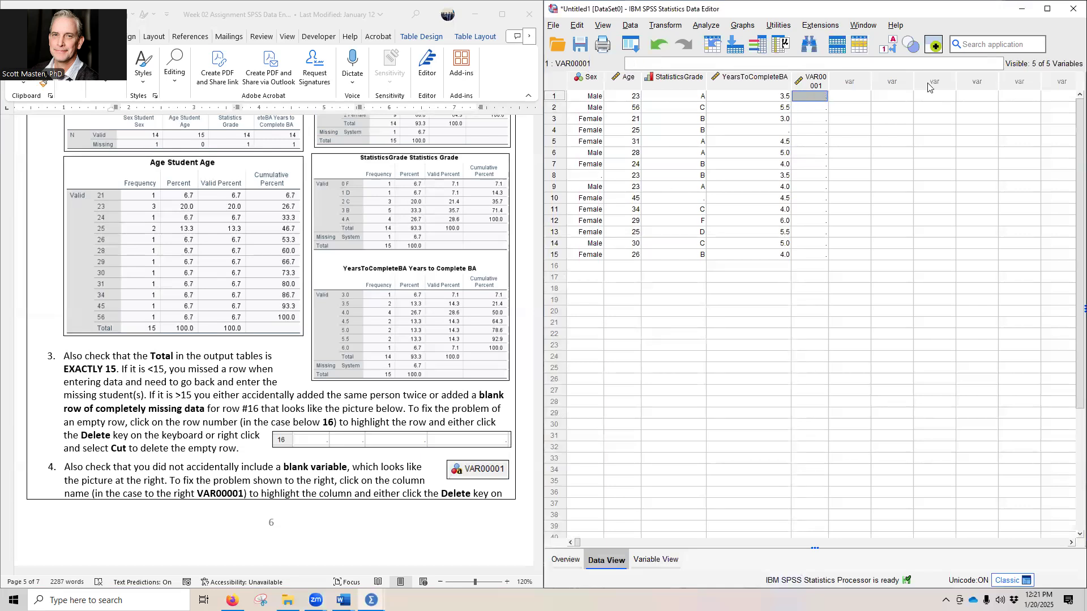
# Step: Select the entire blank variable VAR00001 after YearsToCompleteBA and clear it from the data
pyautogui.click(865, 120)
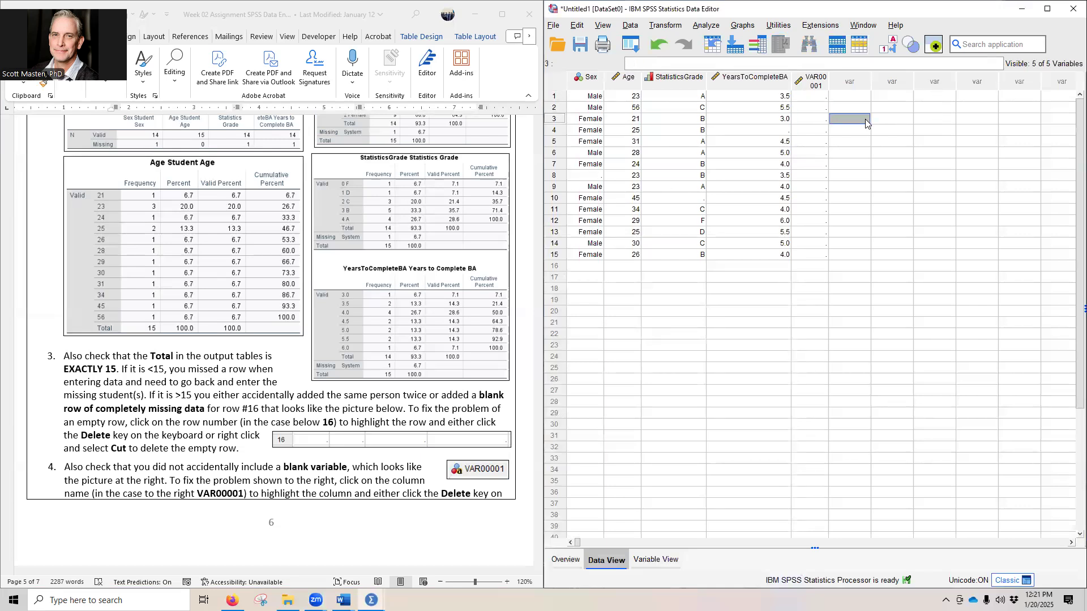
pyautogui.click(812, 79)
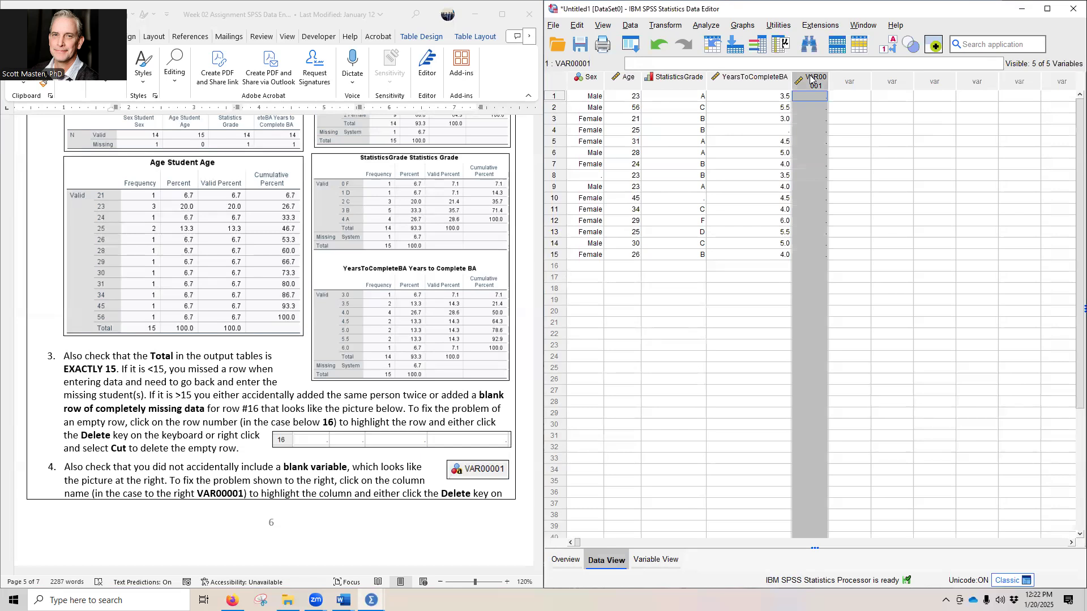
pyautogui.rightClick(811, 79)
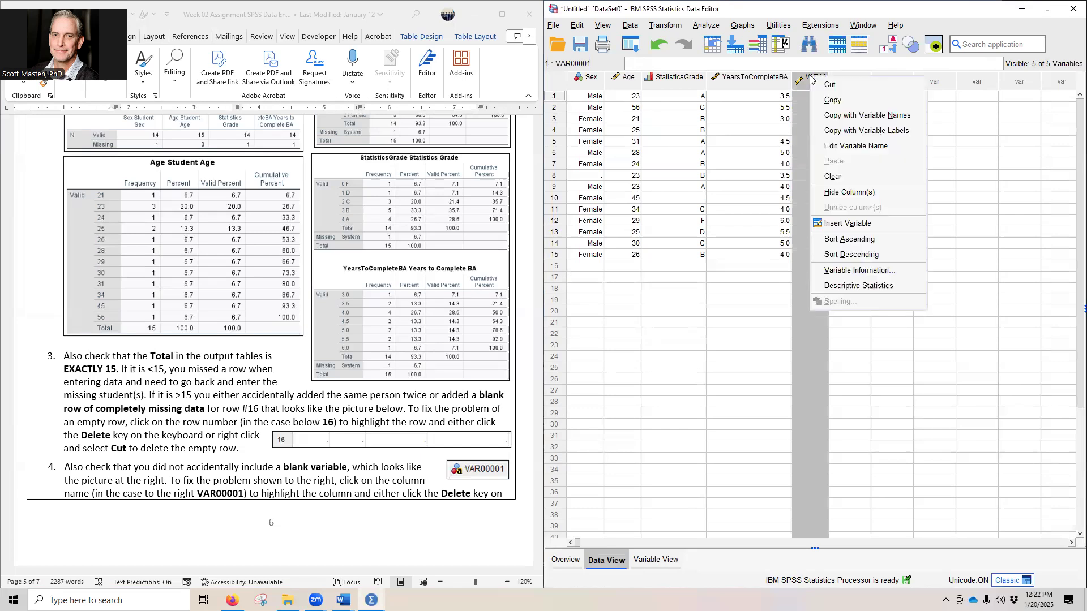
pyautogui.click(833, 176)
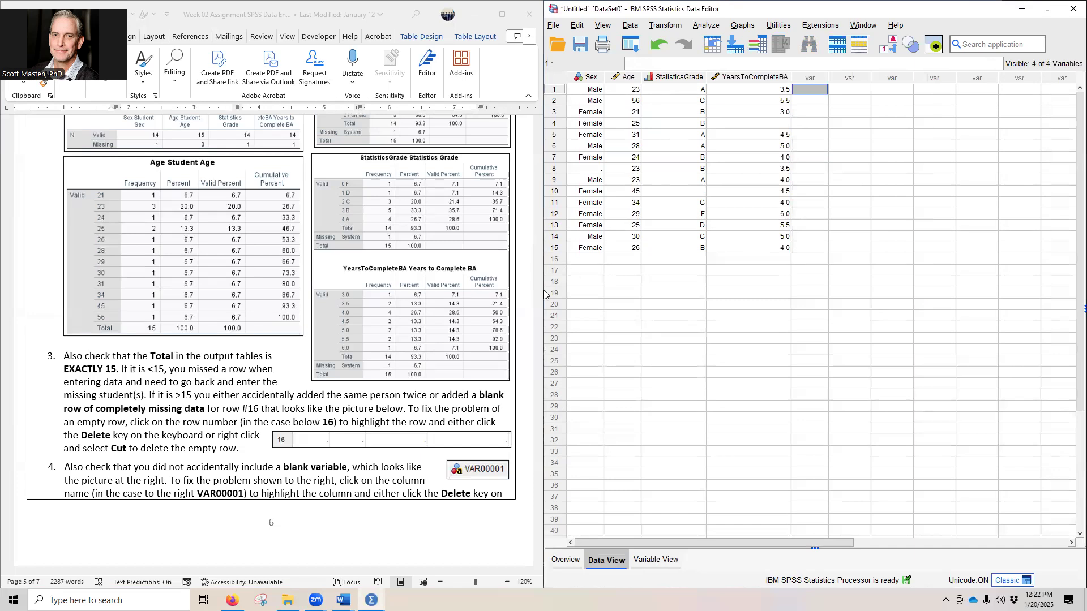
# Step: Review the assignment's closing instructions, return to the output, and append a hyphen and the student's name to the Frequencies title
pyautogui.scroll(-5, 219, 416)
pyautogui.scroll(-3, 219, 416)
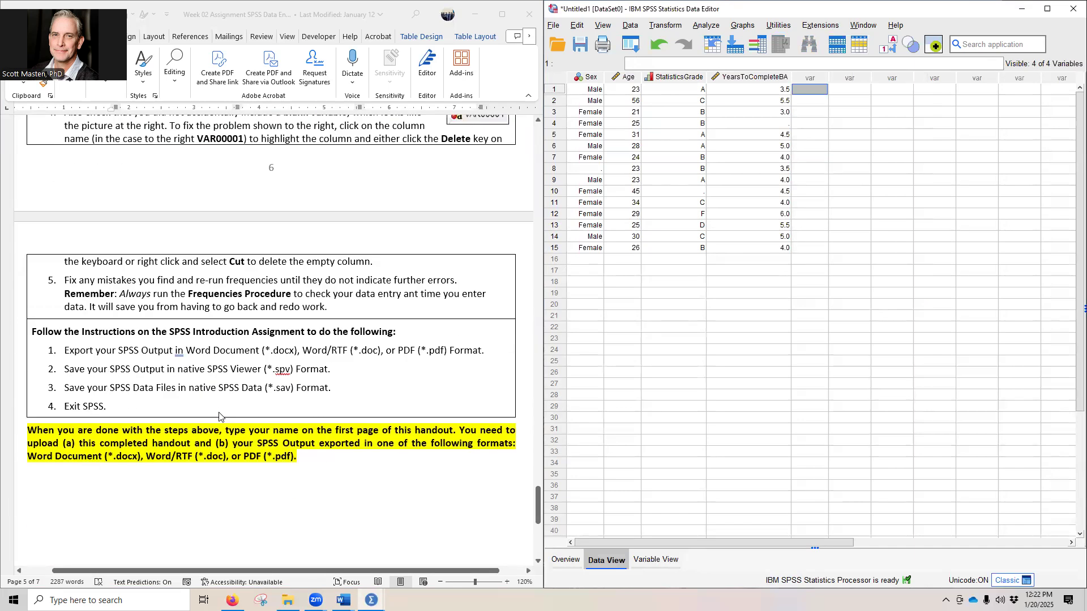
pyautogui.scroll(-3, 219, 416)
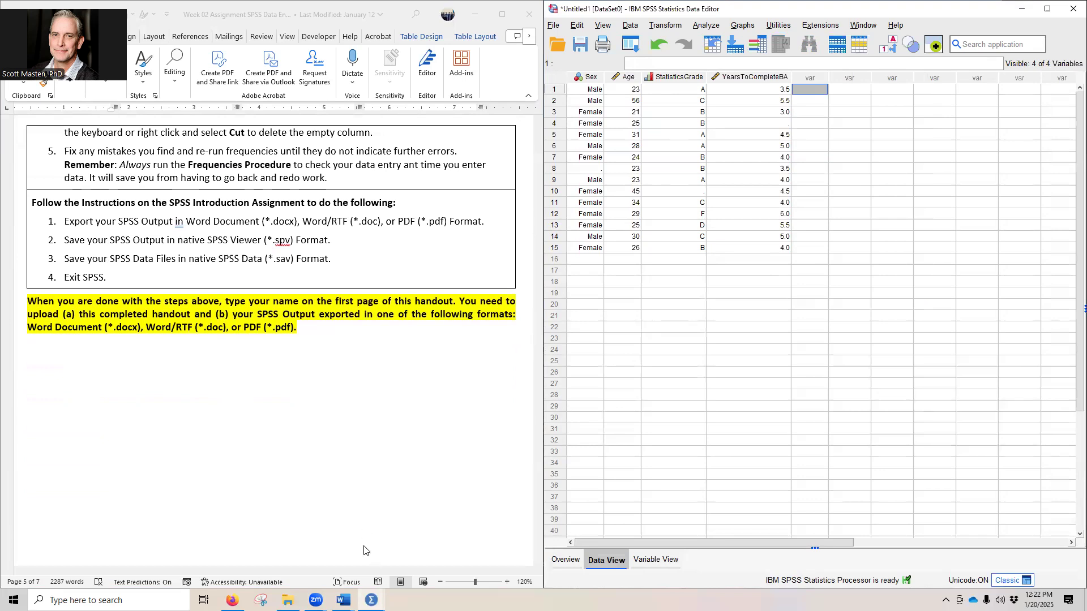
pyautogui.moveTo(371, 600)
pyautogui.click(411, 543)
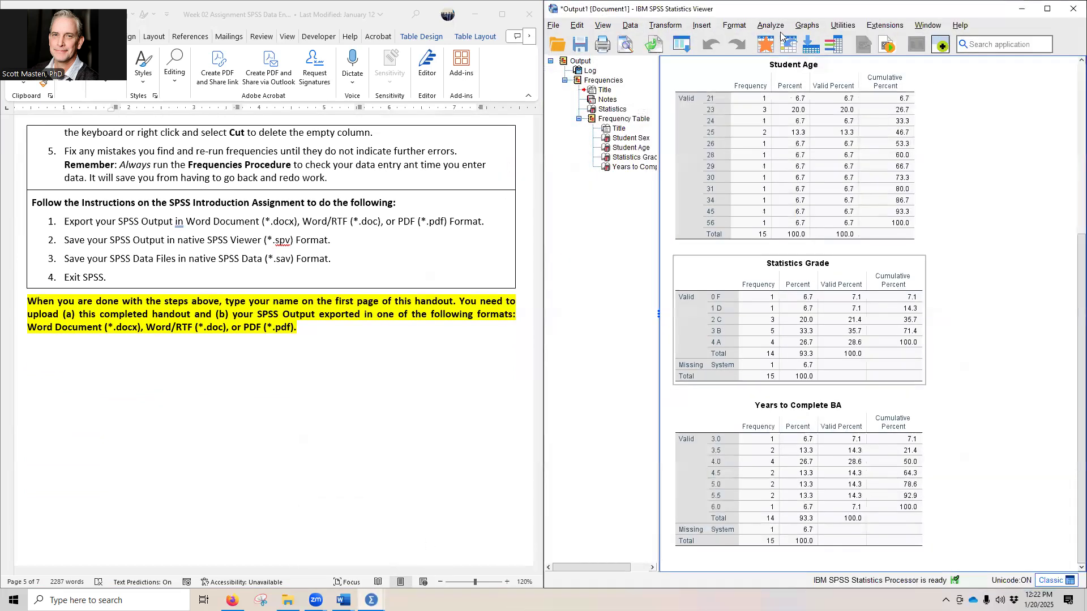
pyautogui.scroll(5, 732, 99)
pyautogui.click(731, 99)
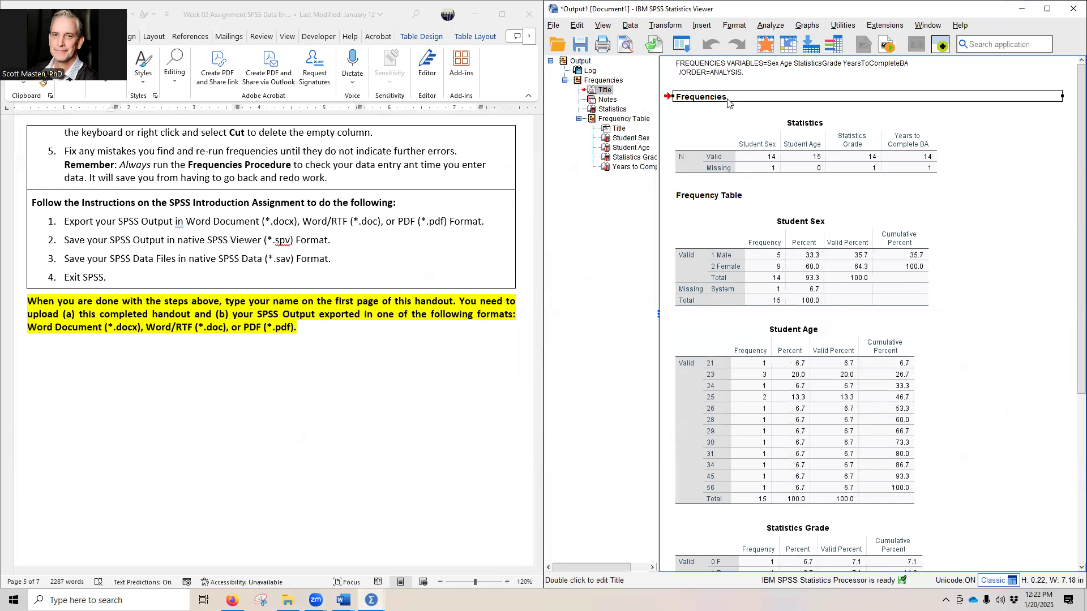
pyautogui.doubleClick(727, 99)
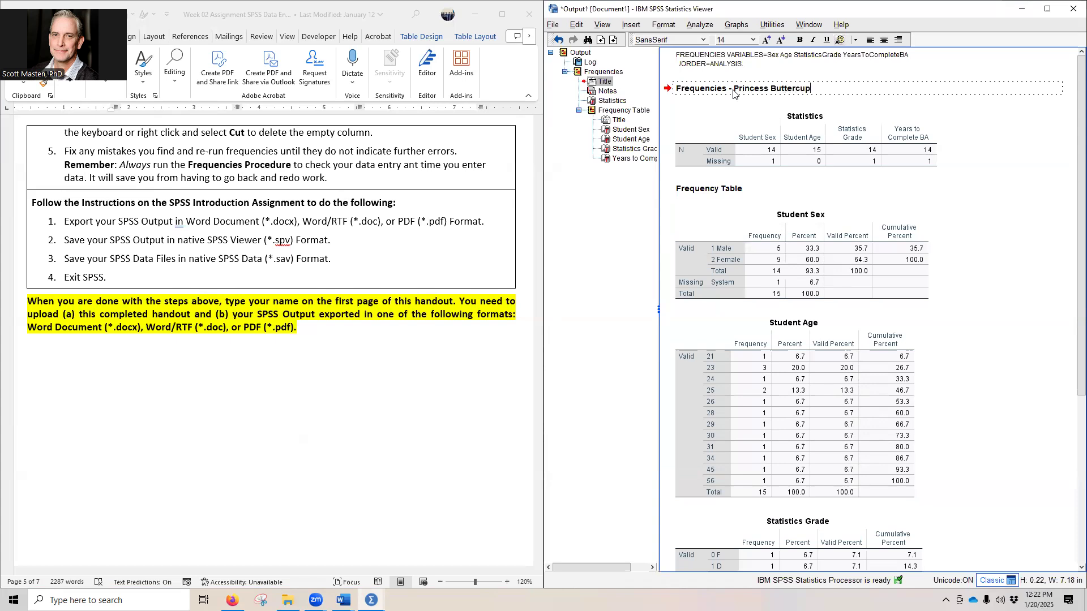
pyautogui.click(1052, 226)
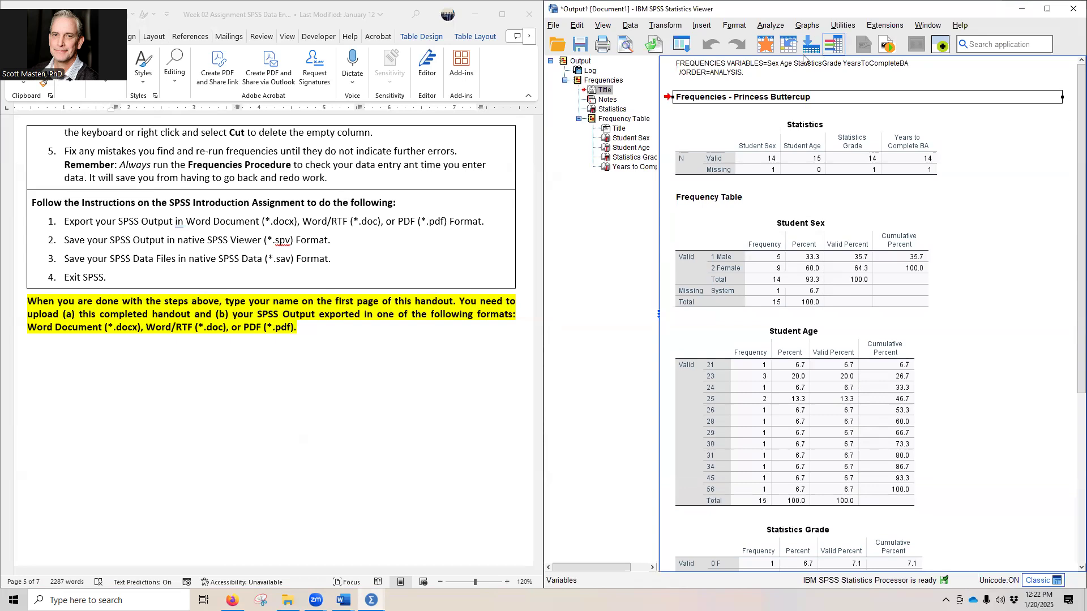
pyautogui.click(1050, 173)
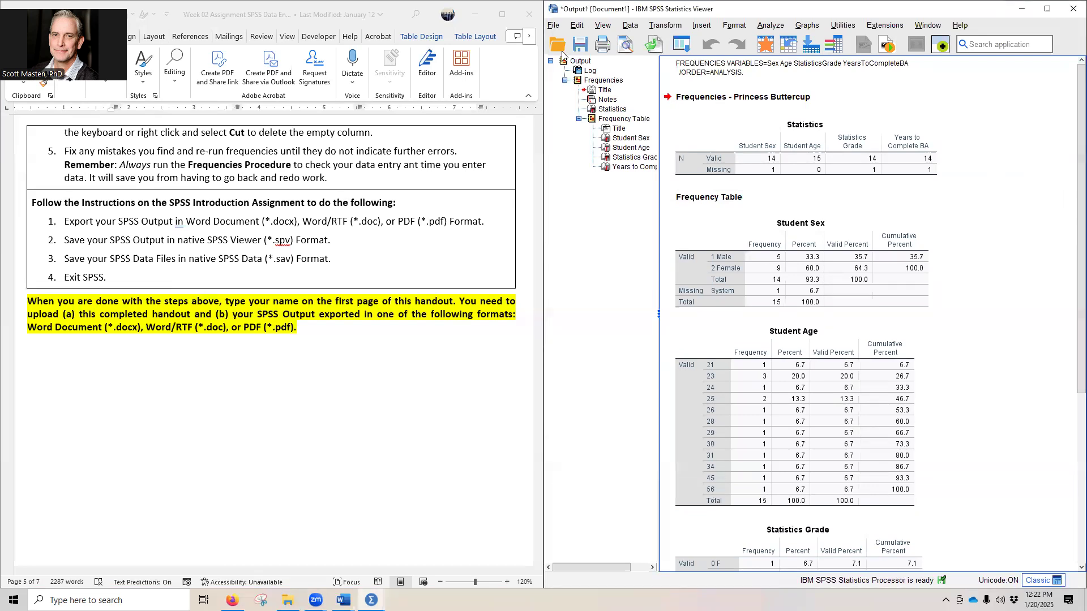
# Step: Export all of the output to the Desktop as a Word document named SPSS Data Entry Output.docx
pyautogui.click(553, 25)
pyautogui.click(613, 175)
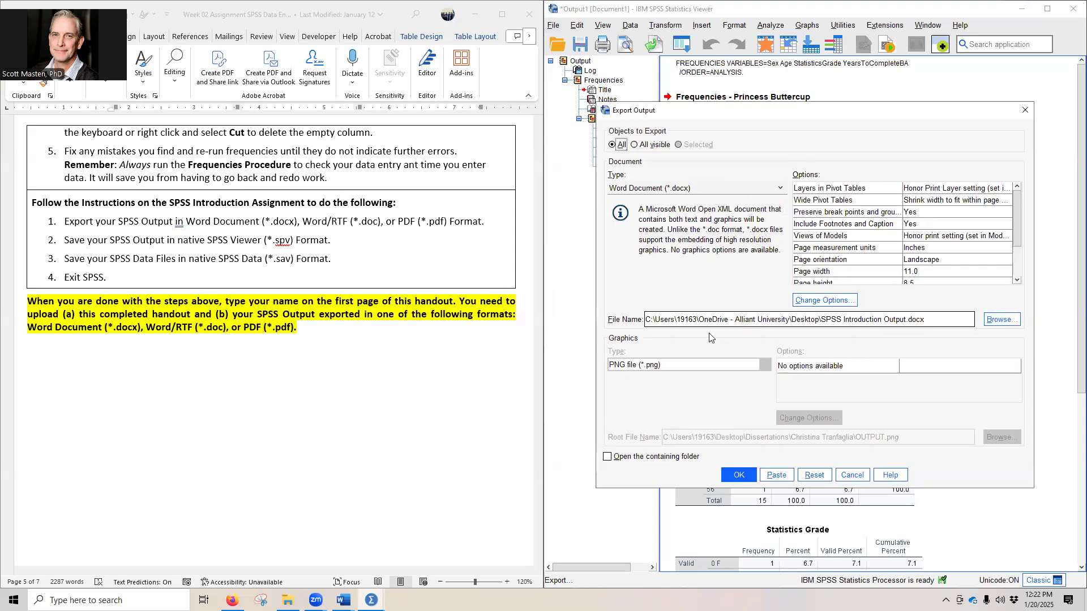
pyautogui.tripleClick(933, 323)
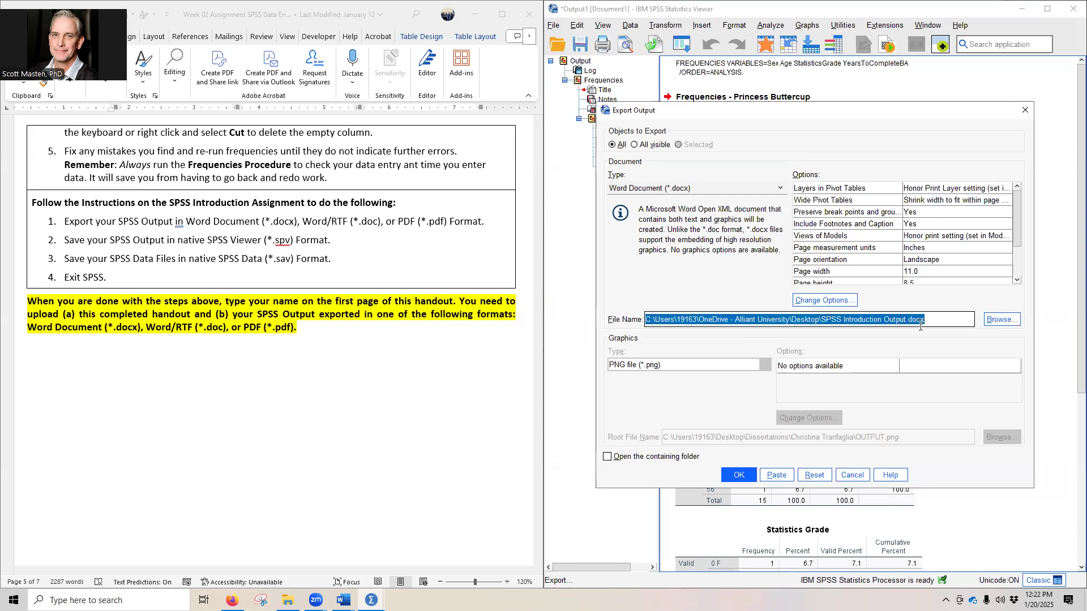
pyautogui.click(864, 321)
pyautogui.moveTo(843, 319); pyautogui.dragTo(878, 320)
pyautogui.write('Data Entry')
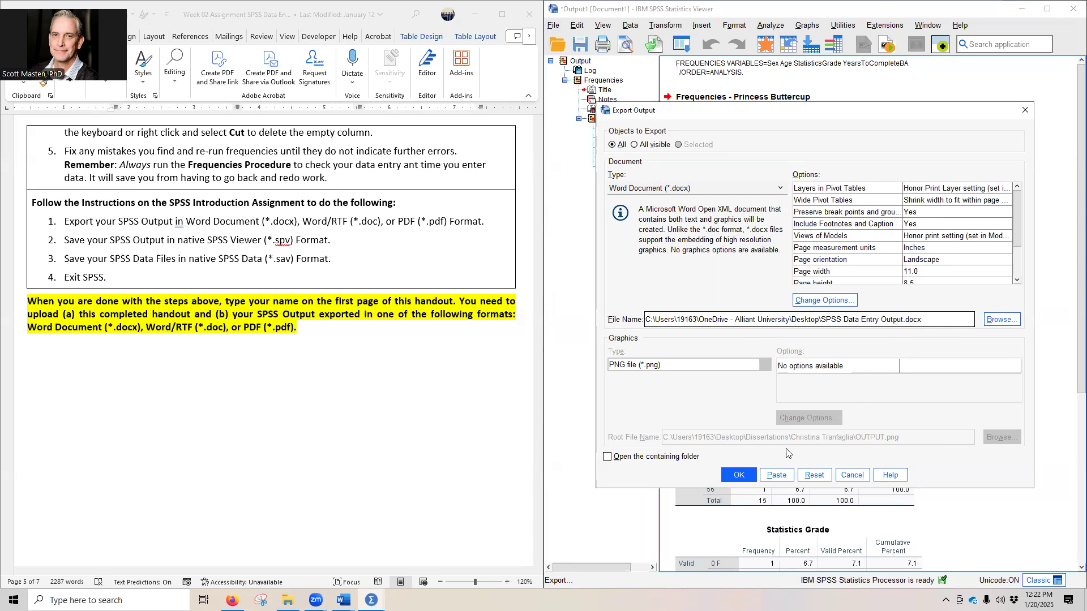
pyautogui.click(738, 476)
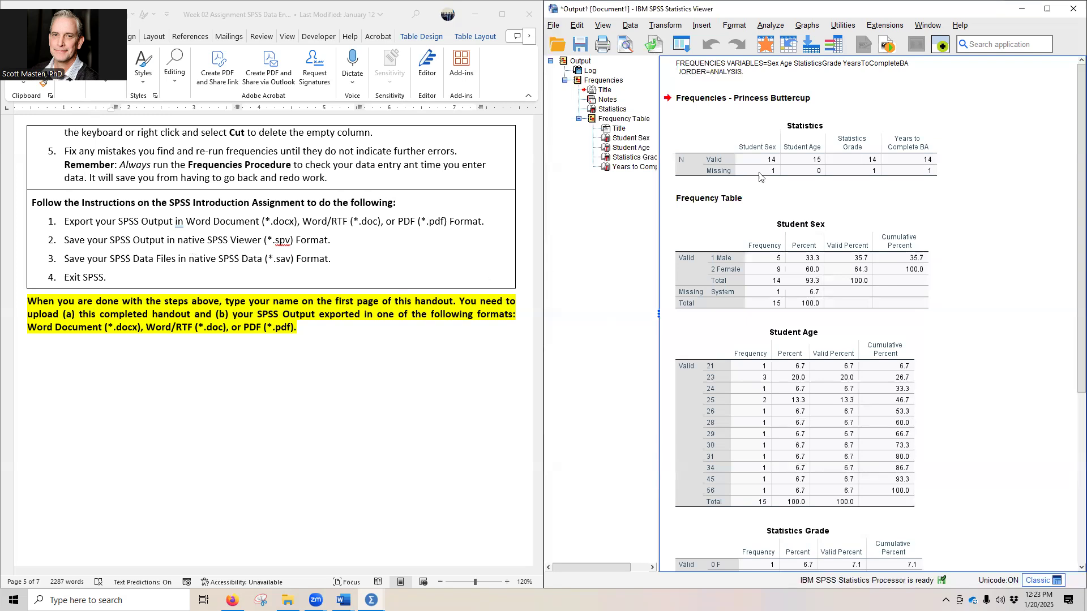
# Step: Save the output to the Desktop in Viewer Files (*.spv) format as SPSS Data Entry Output
pyautogui.click(900, 363)
pyautogui.click(1015, 152)
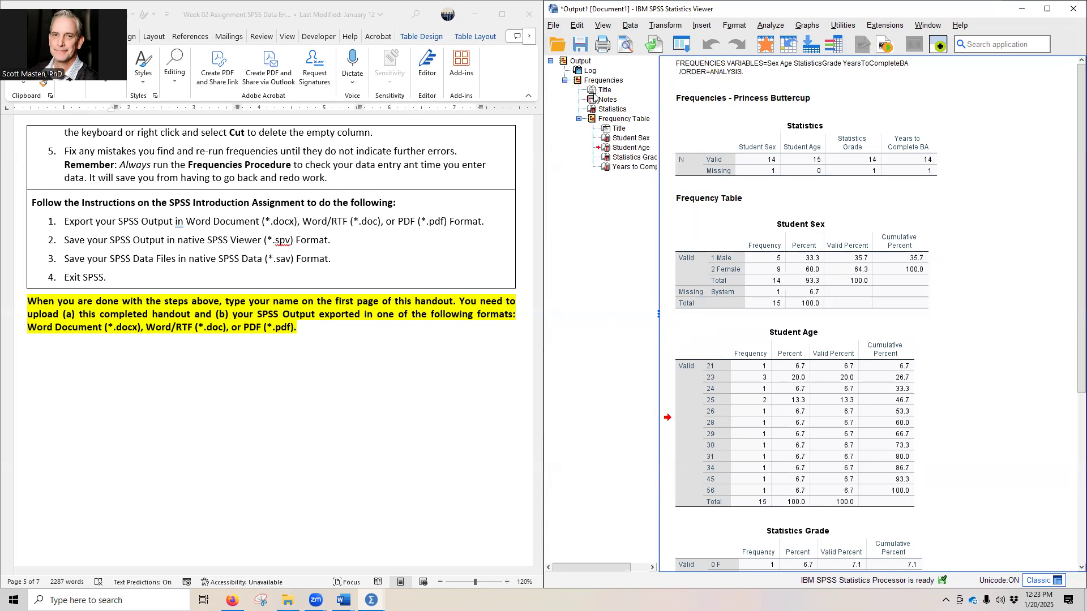
pyautogui.click(554, 27)
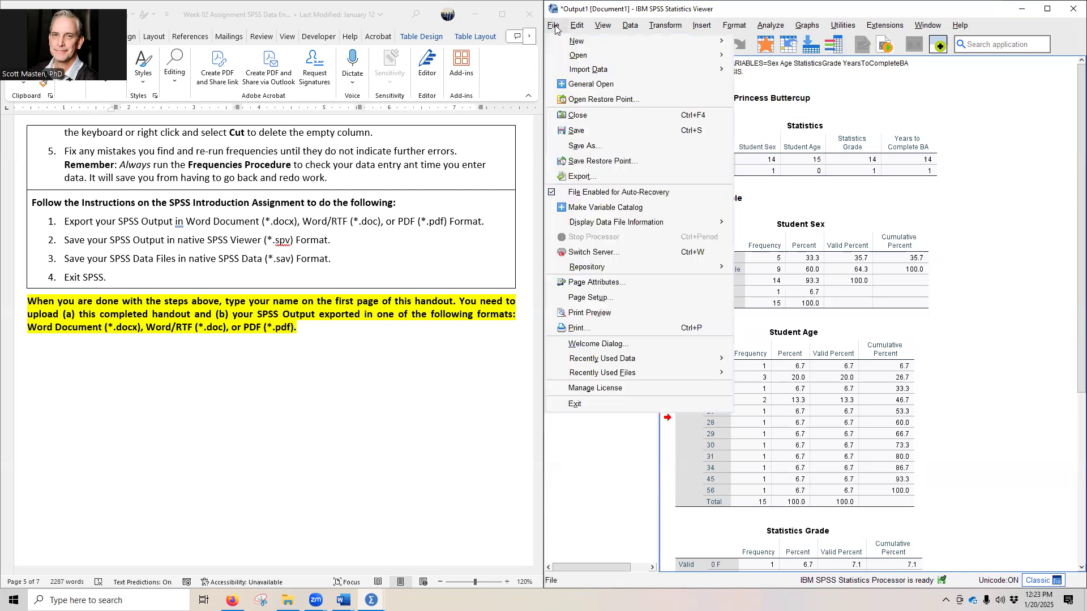
pyautogui.click(602, 146)
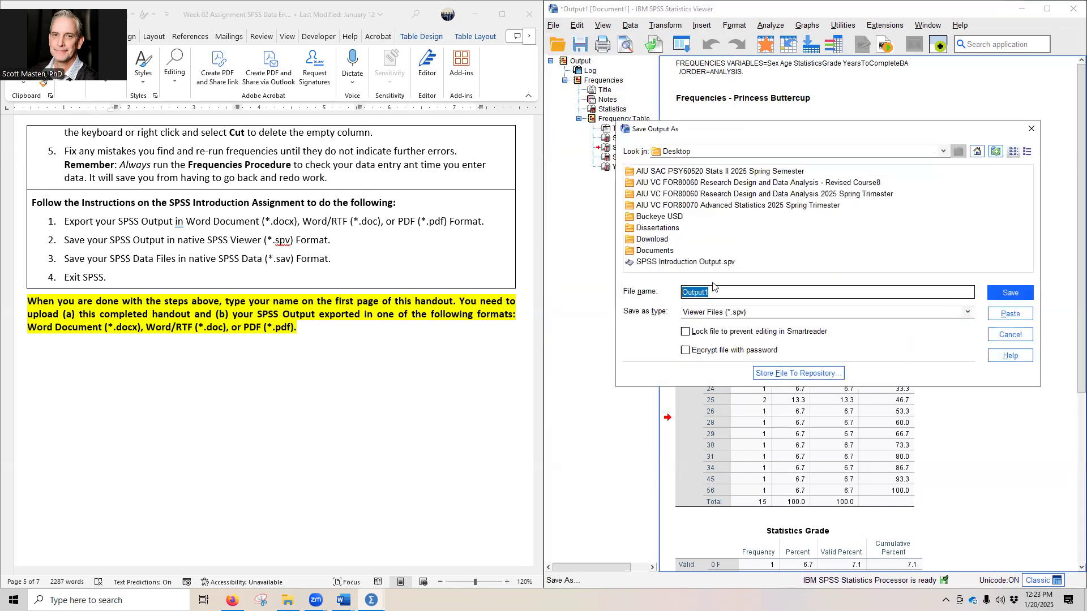
pyautogui.write('SPSS ')
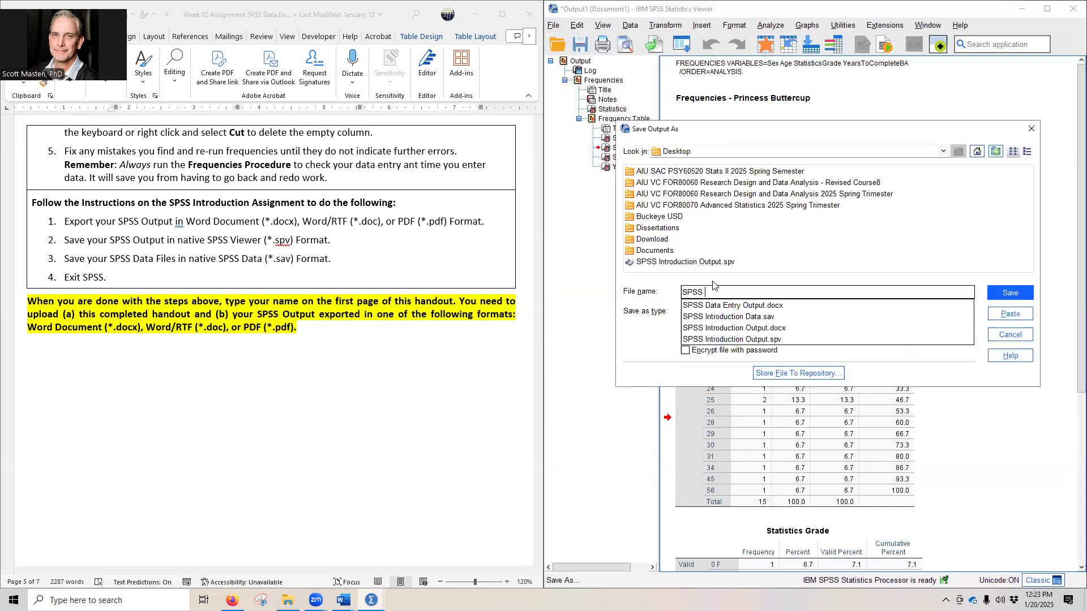
pyautogui.write('Data Entry Output')
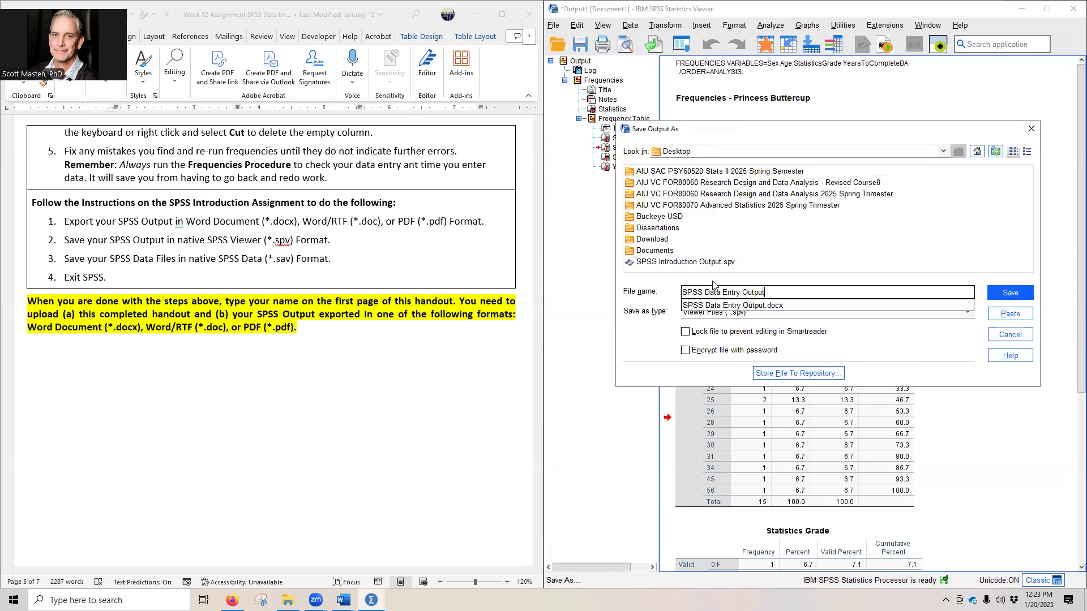
pyautogui.click(823, 281)
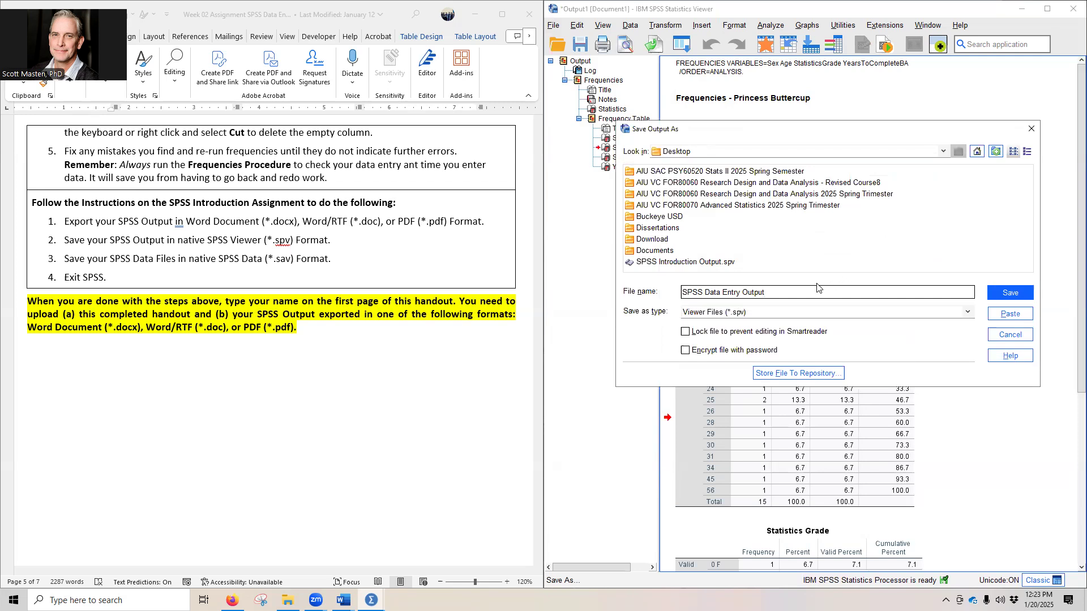
pyautogui.click(1000, 294)
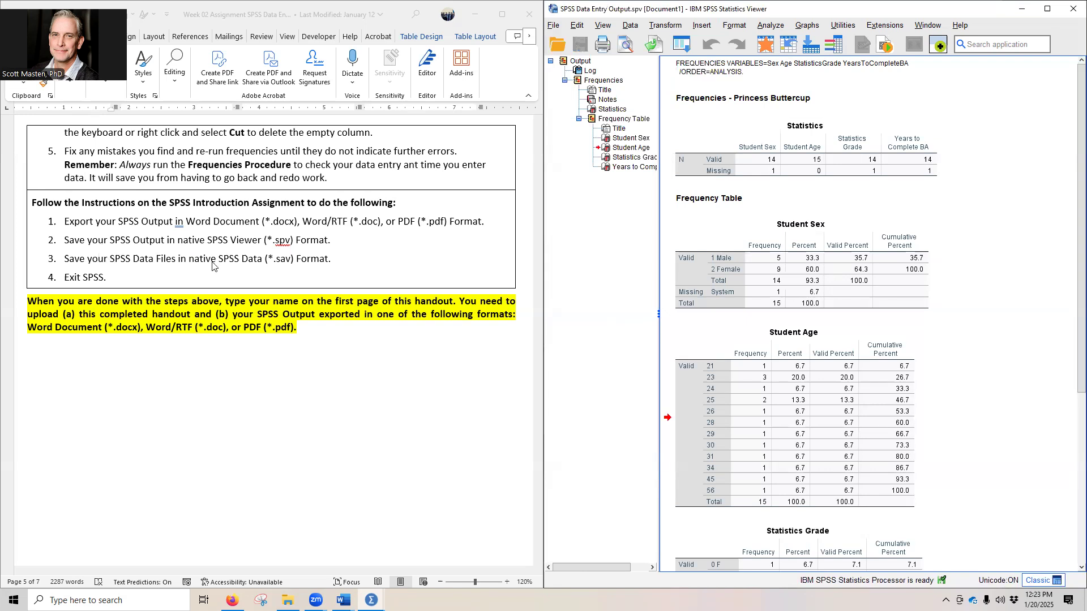
# Step: Return to the data and save it to the Desktop in SPSS Statistics (*.sav) format as SPSS Data Entry Data
pyautogui.click(1021, 10)
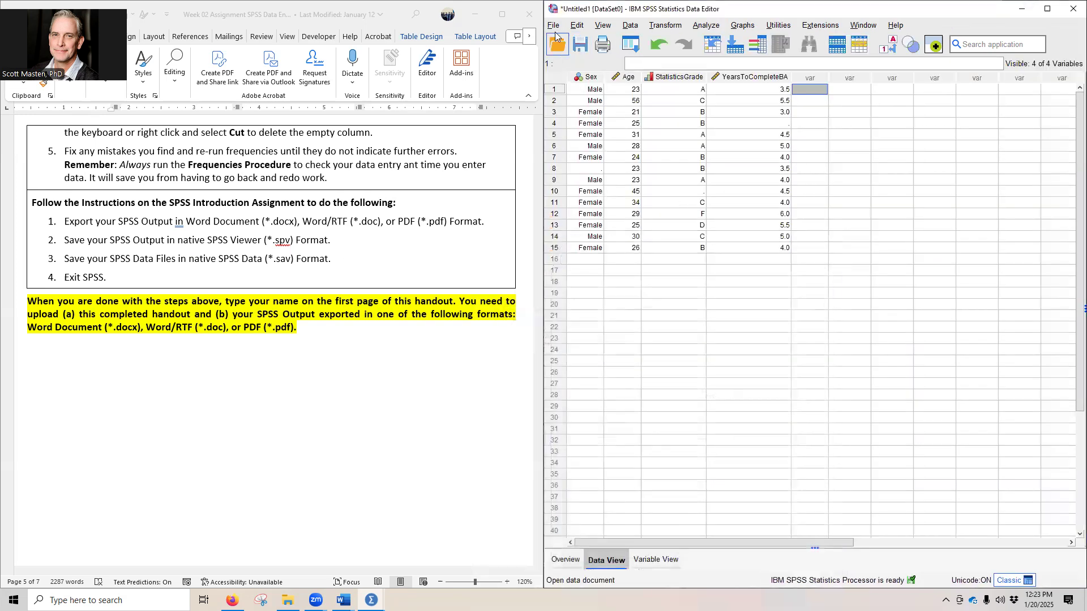
pyautogui.click(371, 600)
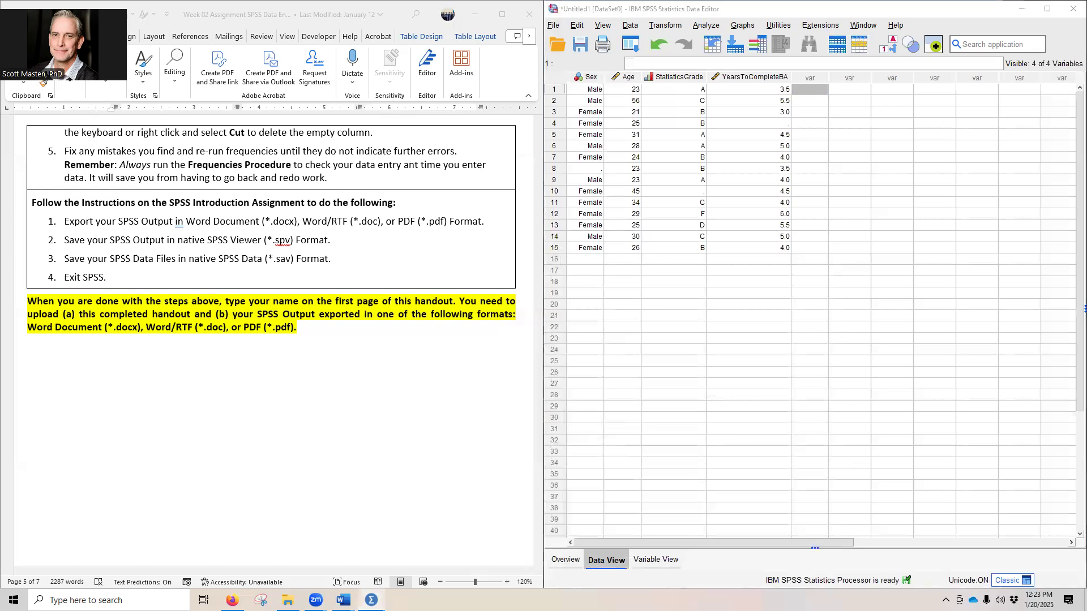
pyautogui.click(396, 560)
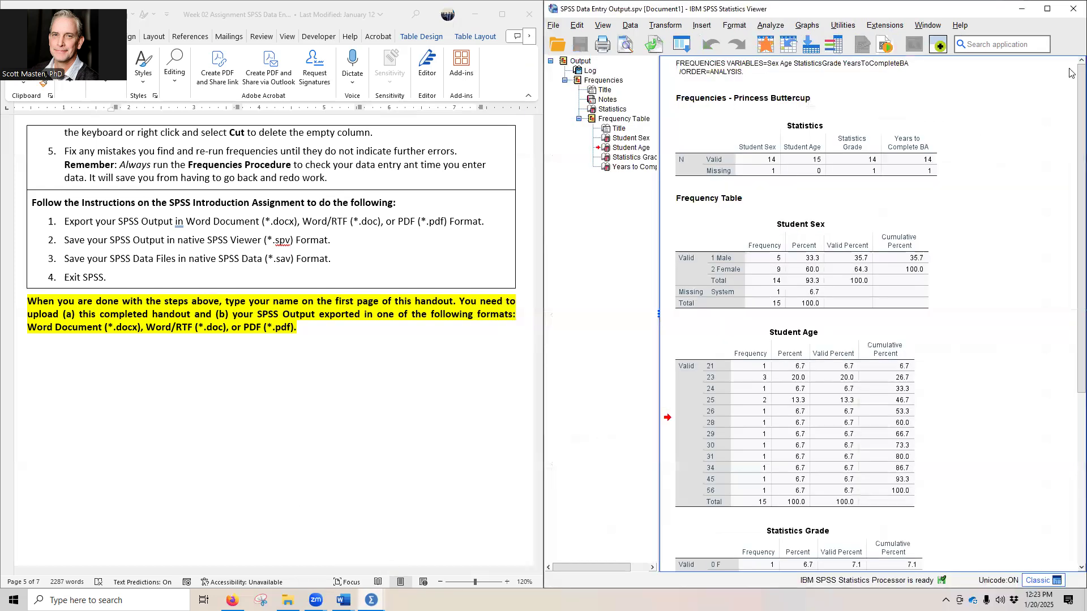
pyautogui.click(1022, 11)
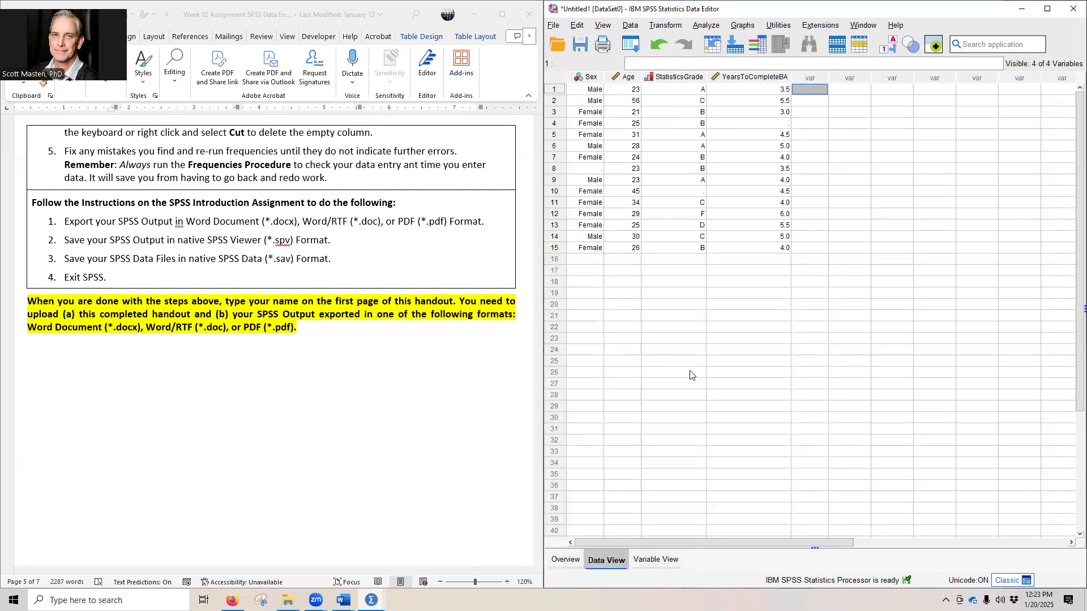
pyautogui.click(553, 26)
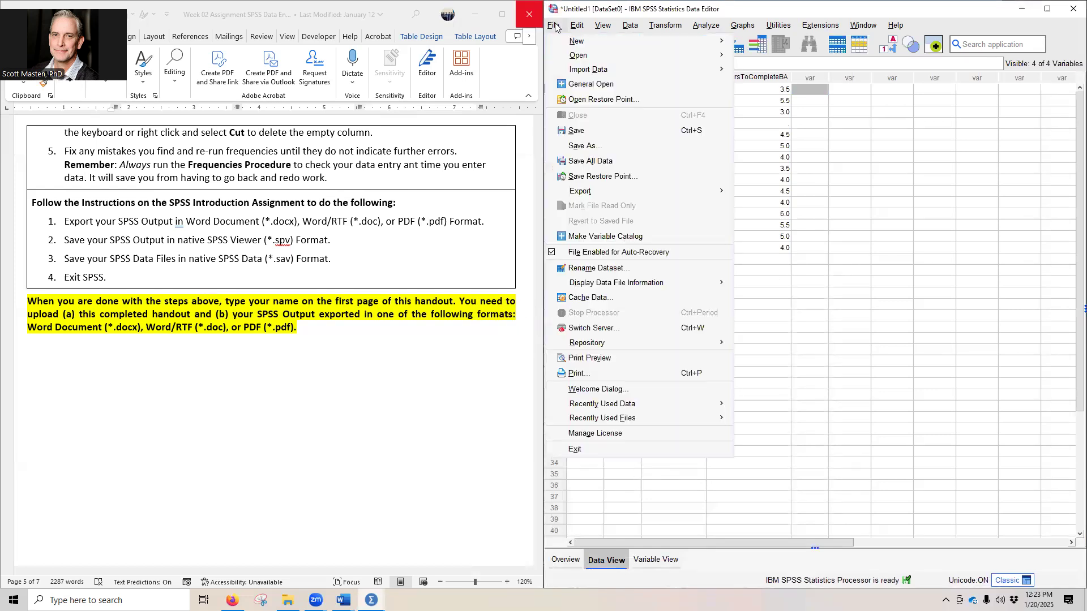
pyautogui.click(588, 145)
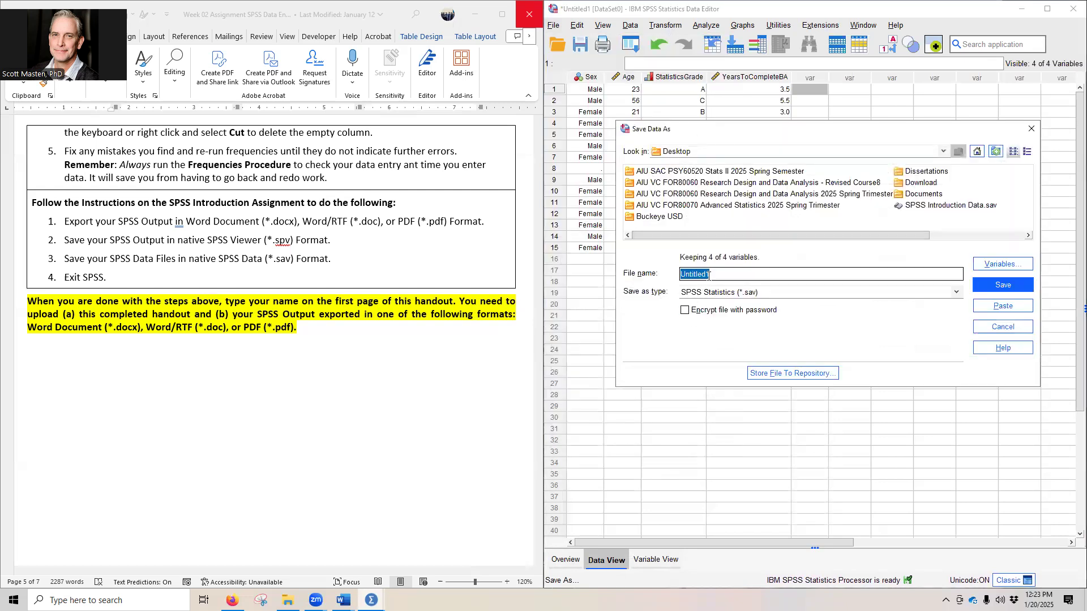
pyautogui.write('SPSS ')
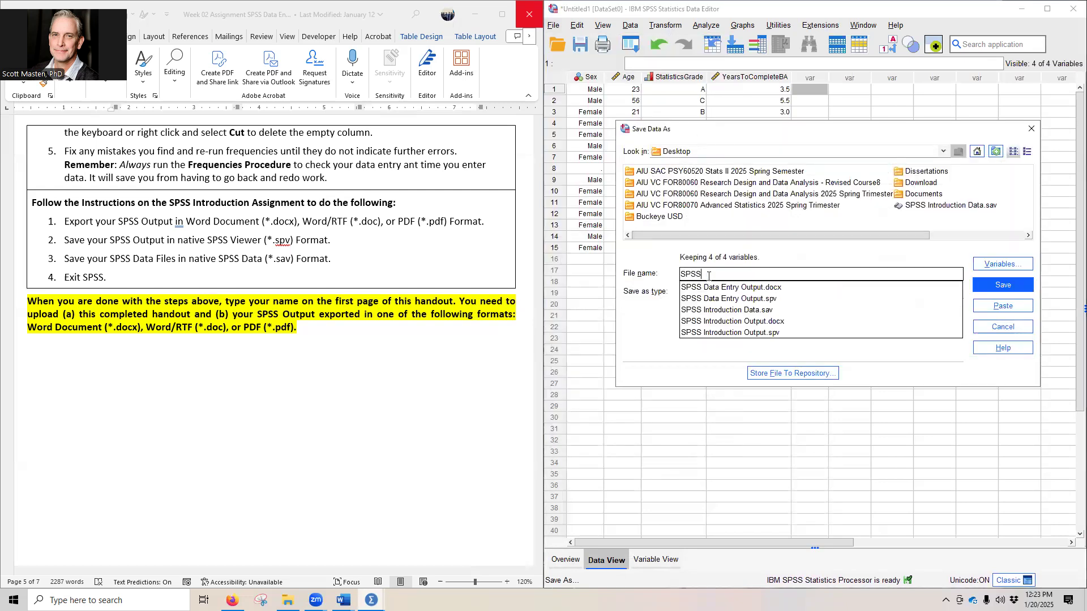
pyautogui.write('Data Entry Data')
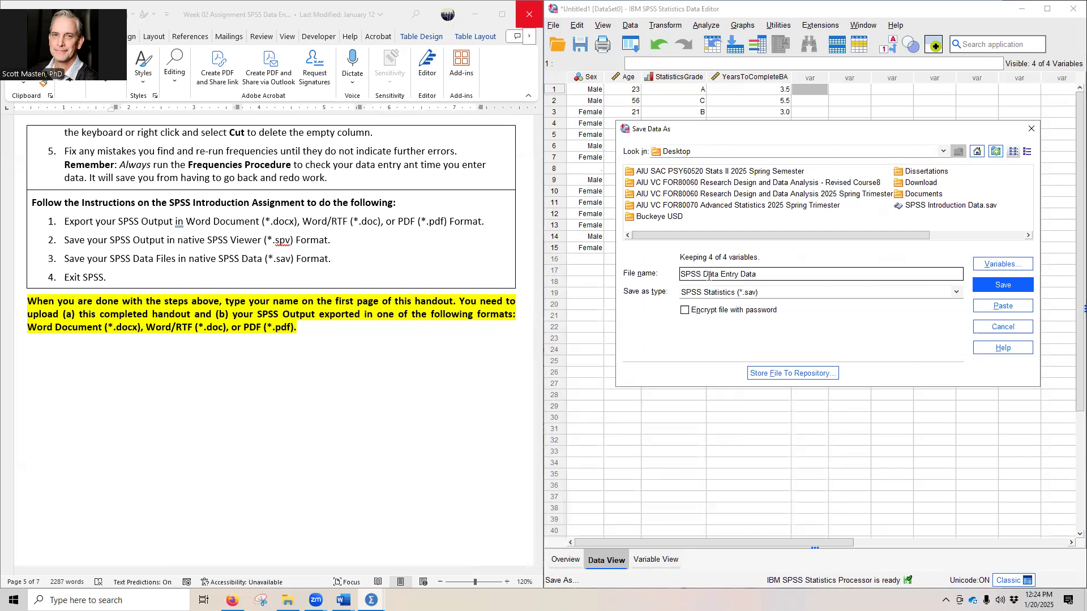
pyautogui.press('Return')
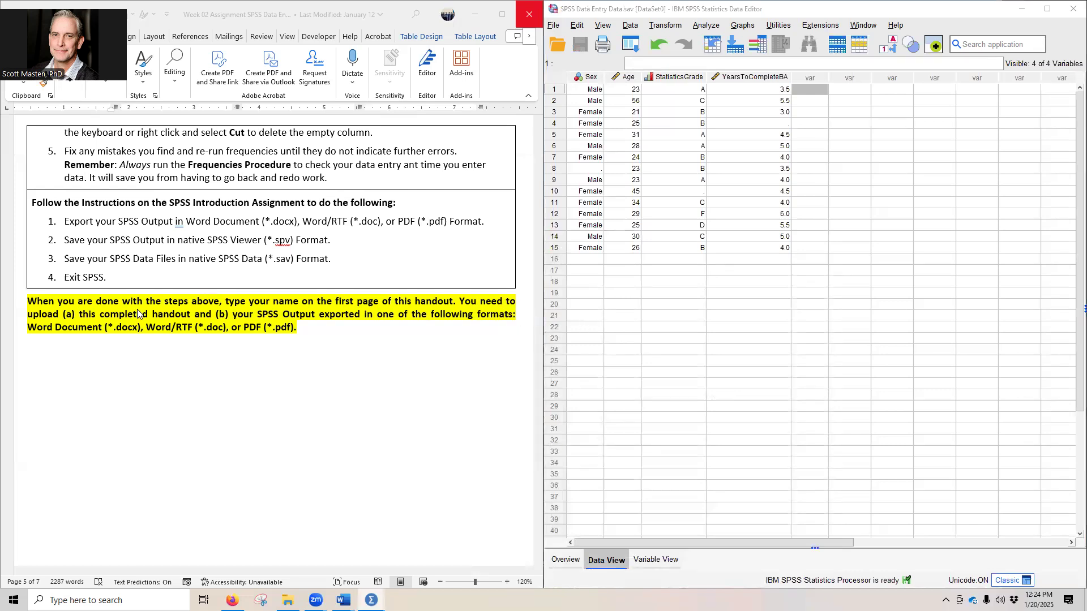
# Step: Group the SPSS Data Entry data, output and Word files in the desktop's open area, and move the SPSS Introduction Output document closer to its related files
pyautogui.click(462, 16)
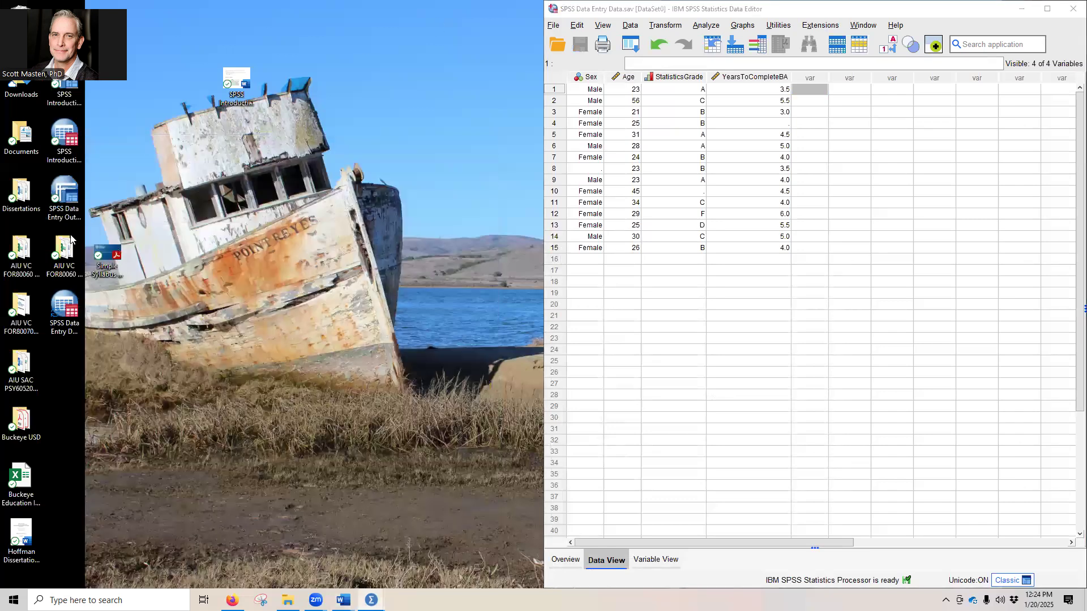
pyautogui.moveTo(64, 308); pyautogui.dragTo(132, 393)
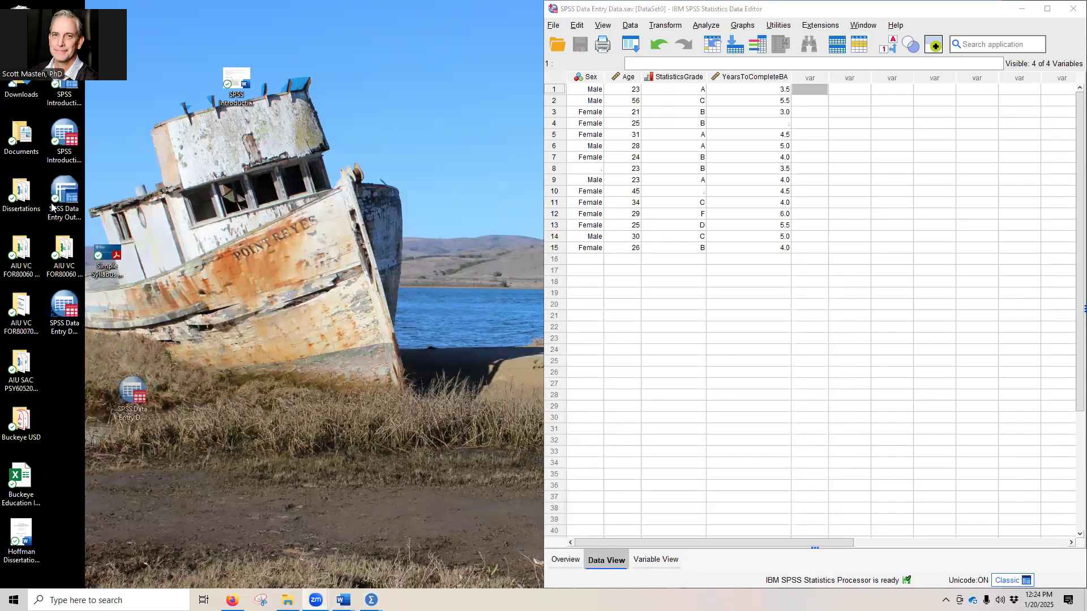
pyautogui.moveTo(63, 195); pyautogui.dragTo(201, 429)
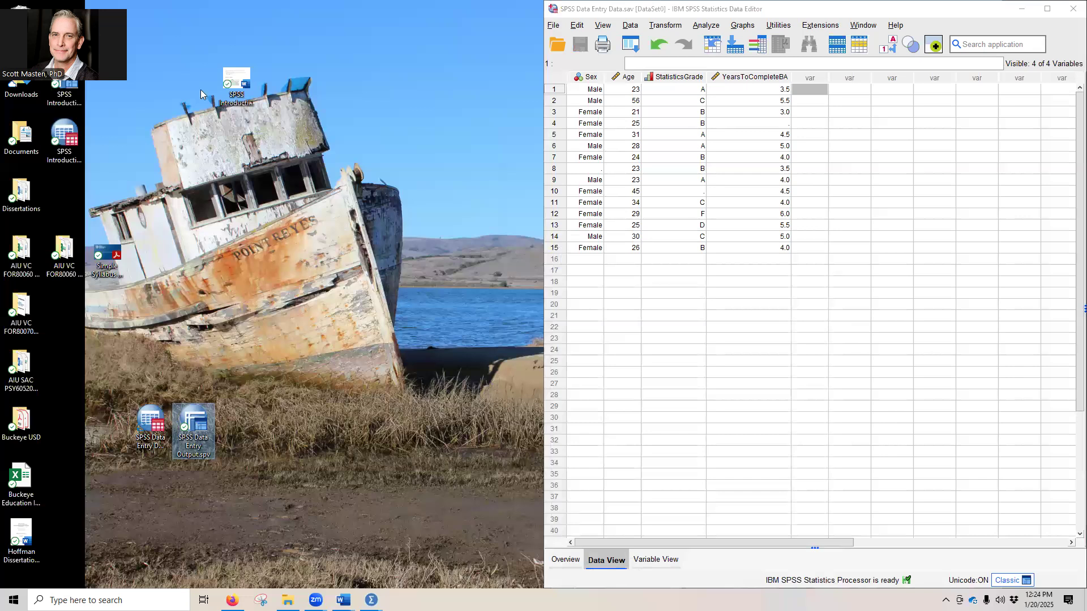
pyautogui.moveTo(236, 85); pyautogui.dragTo(150, 86)
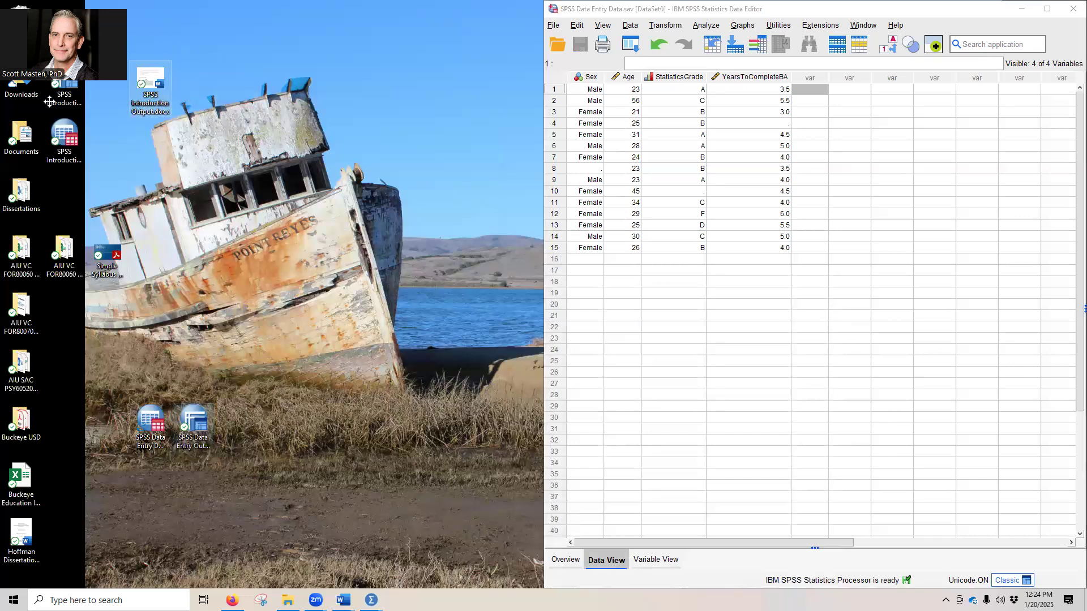
pyautogui.moveTo(49, 102); pyautogui.dragTo(7, 191)
pyautogui.moveTo(69, 19); pyautogui.dragTo(247, 413)
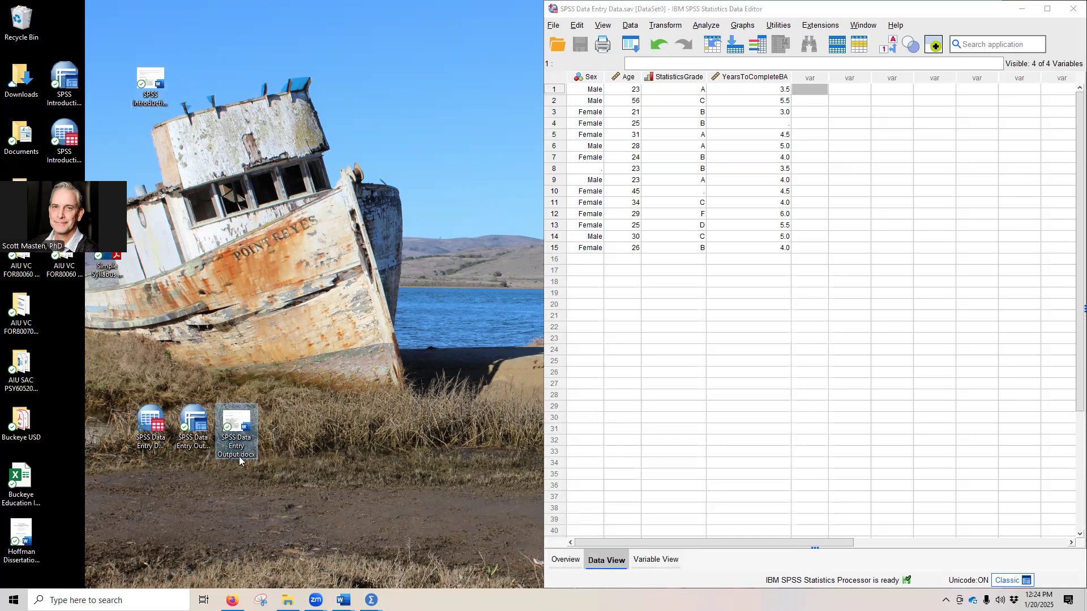
# Step: Open the exported SPSS Data Entry Output.docx to check its frequency tables, and close it along with the data entry handout
pyautogui.doubleClick(230, 424)
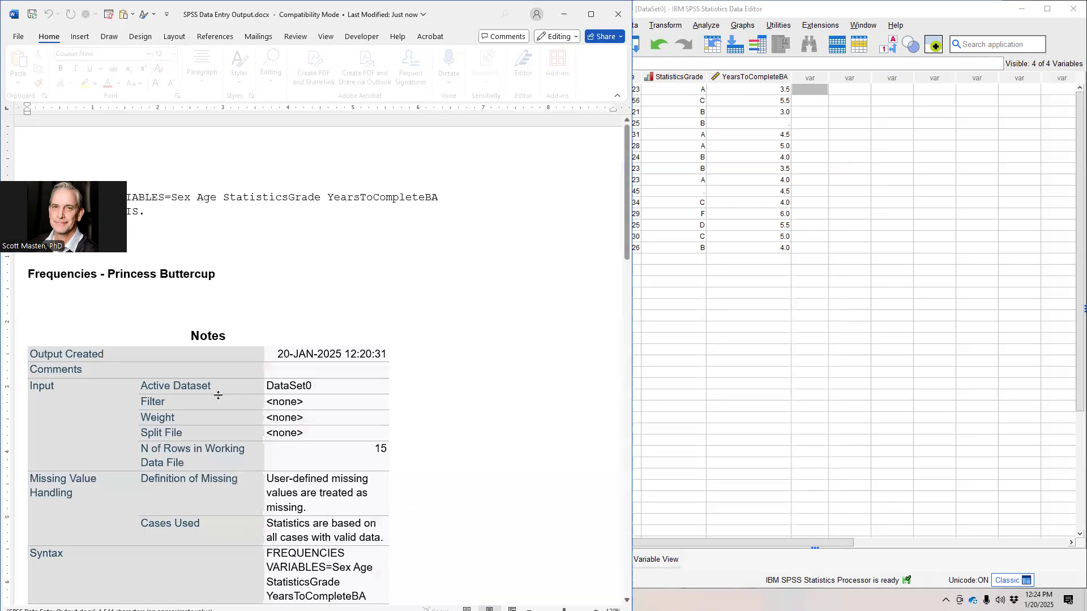
pyautogui.scroll(-5, 310, 312)
pyautogui.scroll(-15, 310, 313)
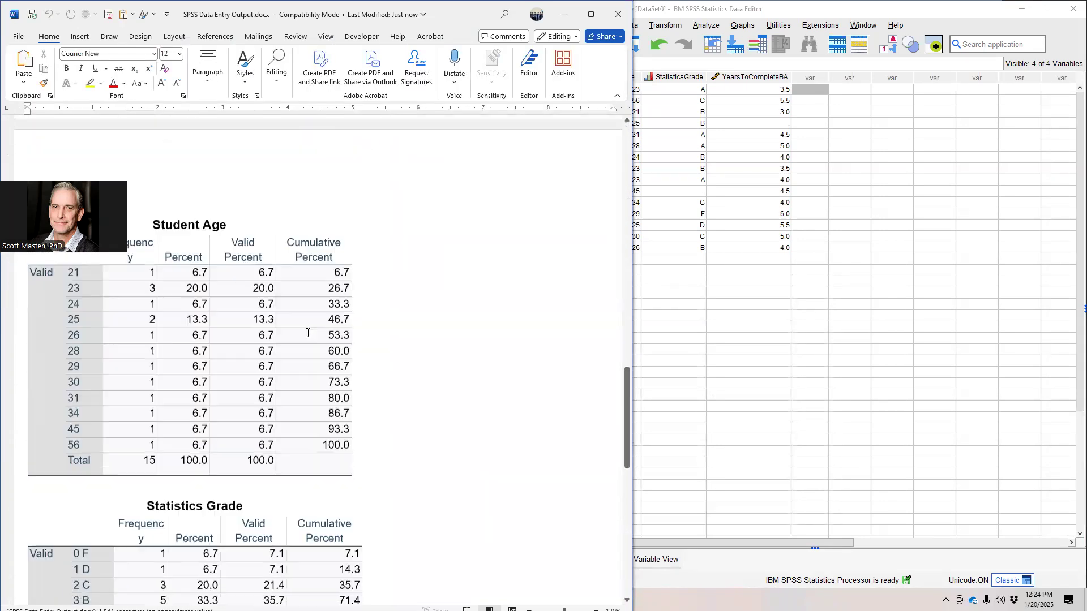
pyautogui.click(618, 14)
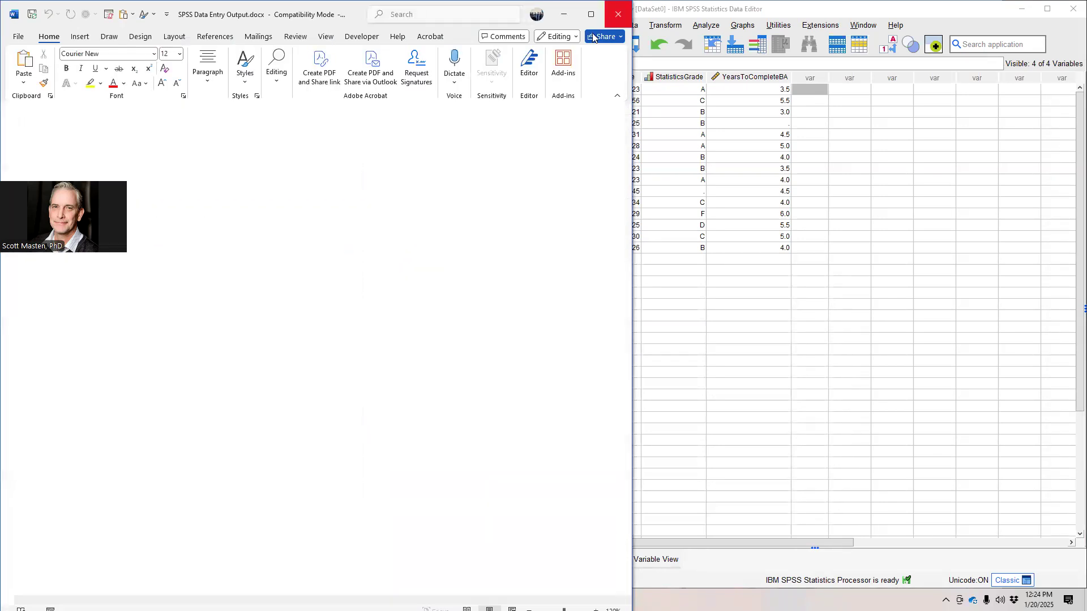
pyautogui.click(618, 14)
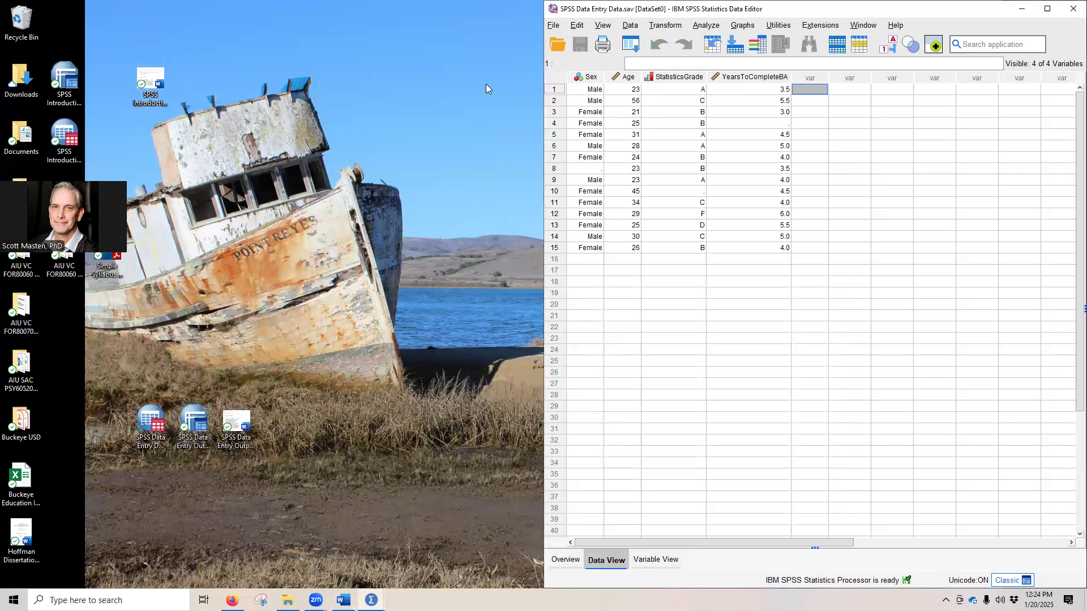
pyautogui.click(485, 84)
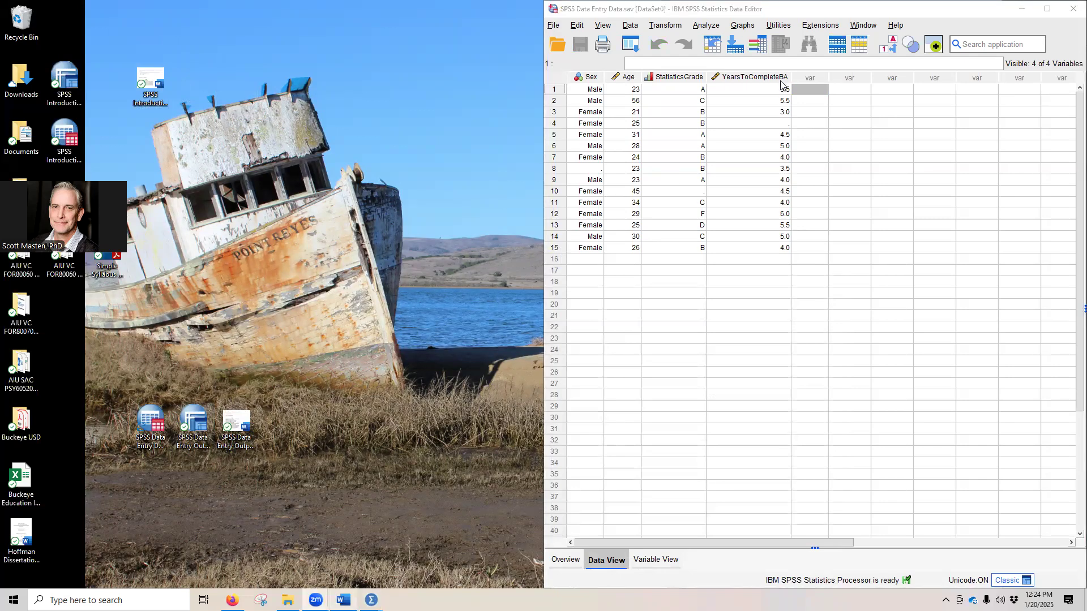
# Step: Bring up the Week 01 SPSS Introduction assignment in Word and view the name line at its beginning
pyautogui.click(343, 600)
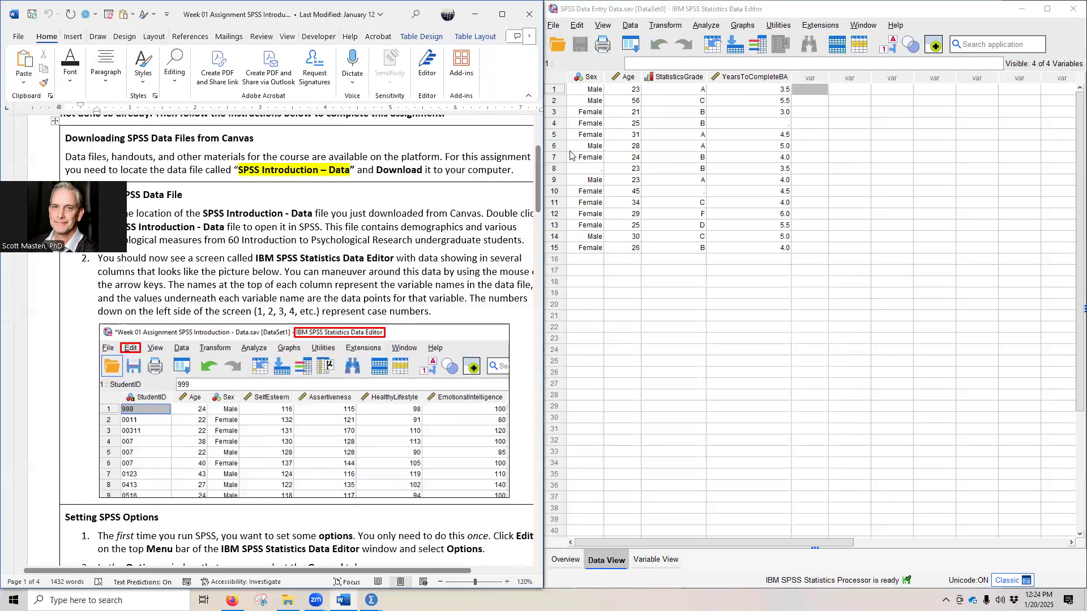
pyautogui.moveTo(537, 154); pyautogui.dragTo(534, 128)
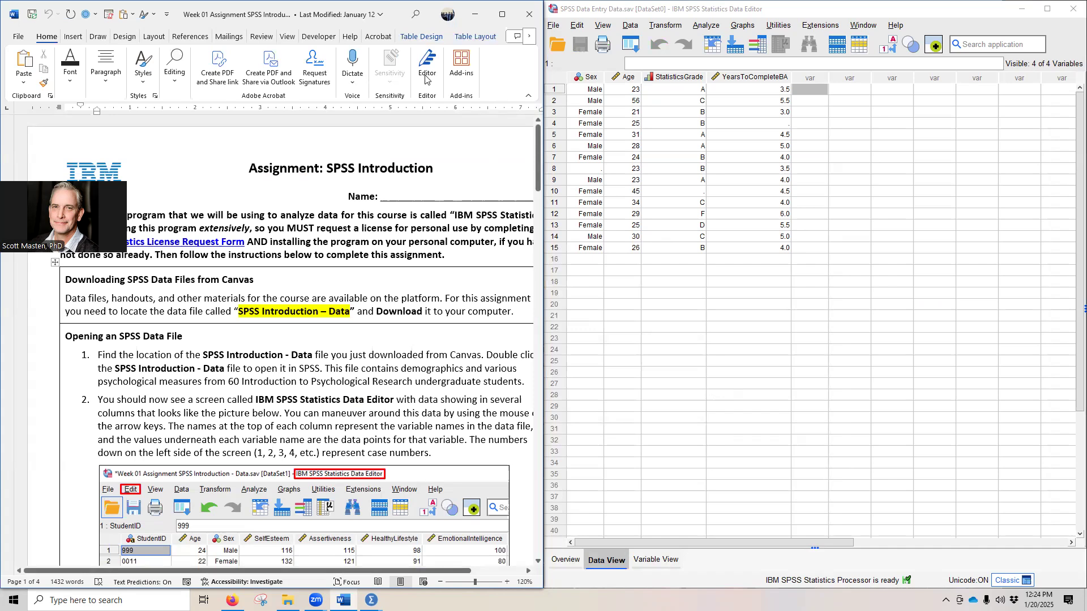
pyautogui.click(474, 16)
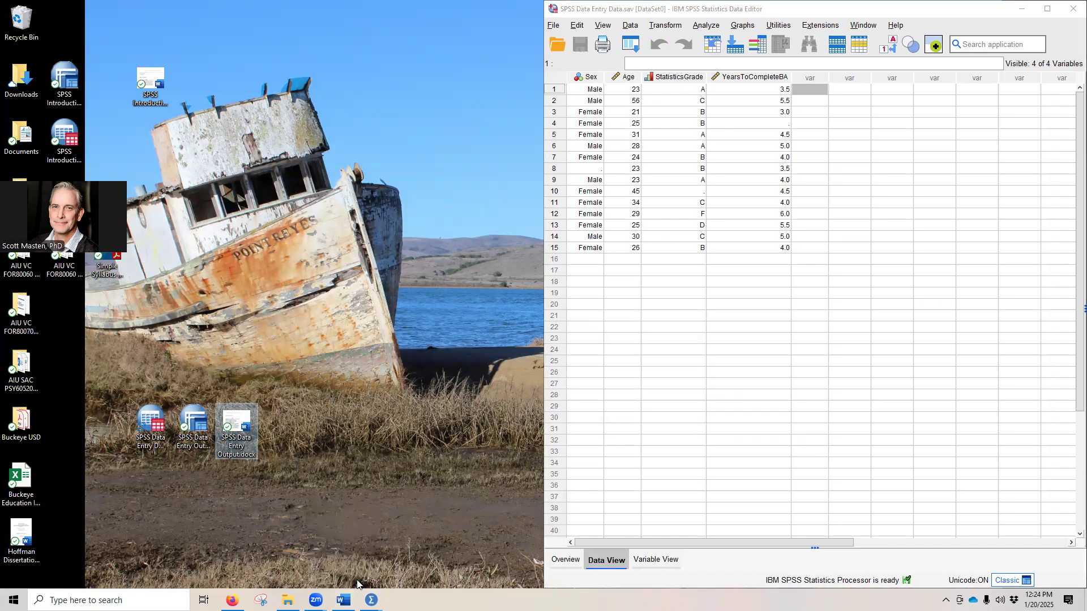
pyautogui.rightClick(357, 579)
pyautogui.click(343, 600)
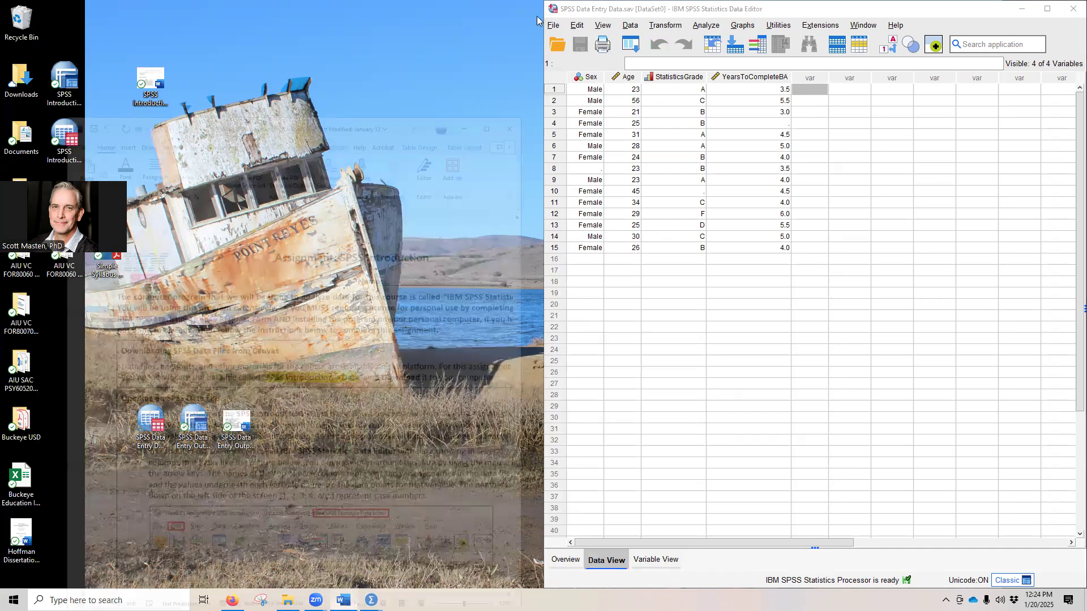